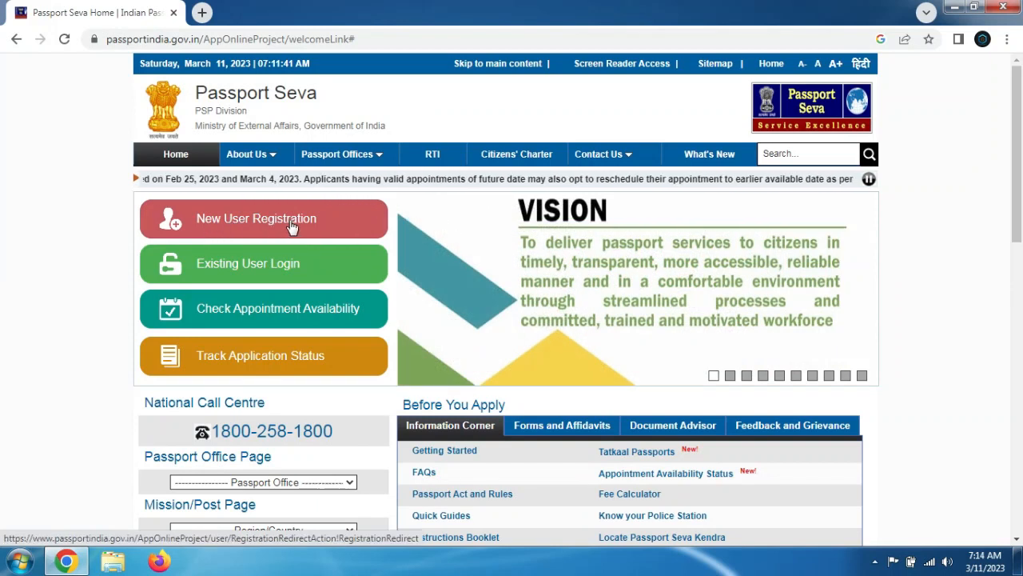
# Open the New User Registration form and review its notes on appointment availability, the Apply Anywhere scheme and the CPV Delhi option
pyautogui.click(292, 228)
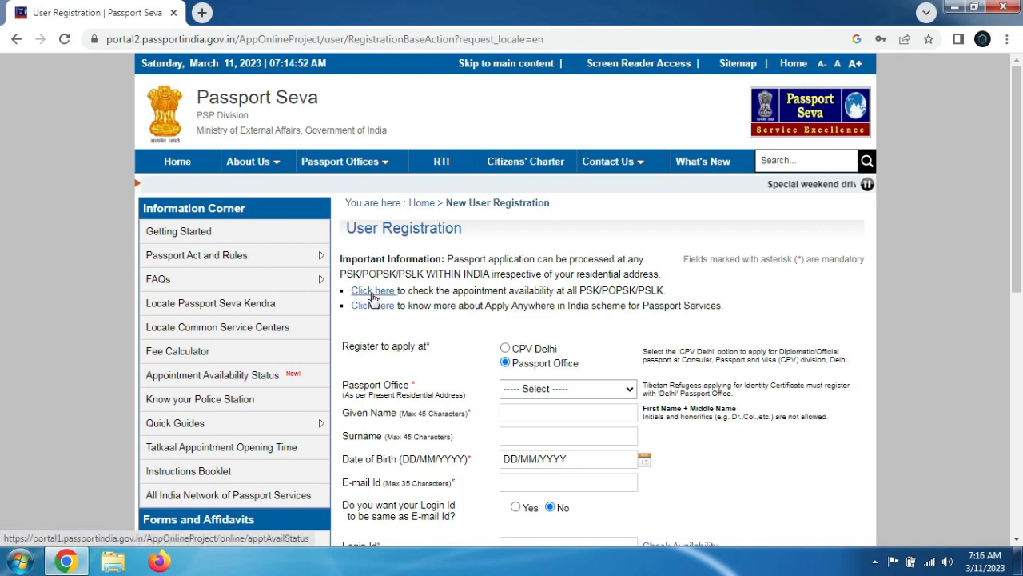
pyautogui.moveTo(499, 293); pyautogui.dragTo(667, 291)
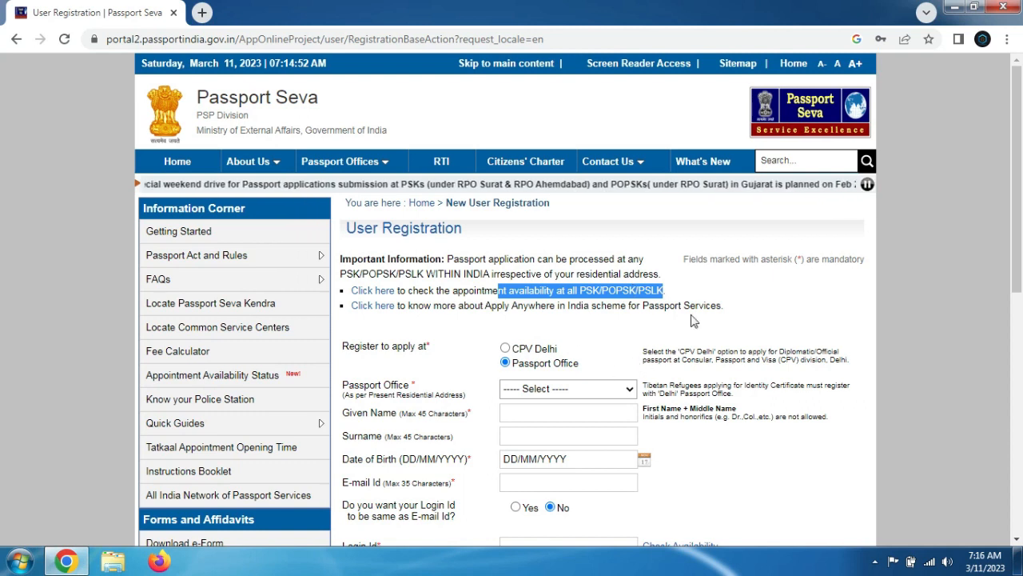
pyautogui.click(561, 292)
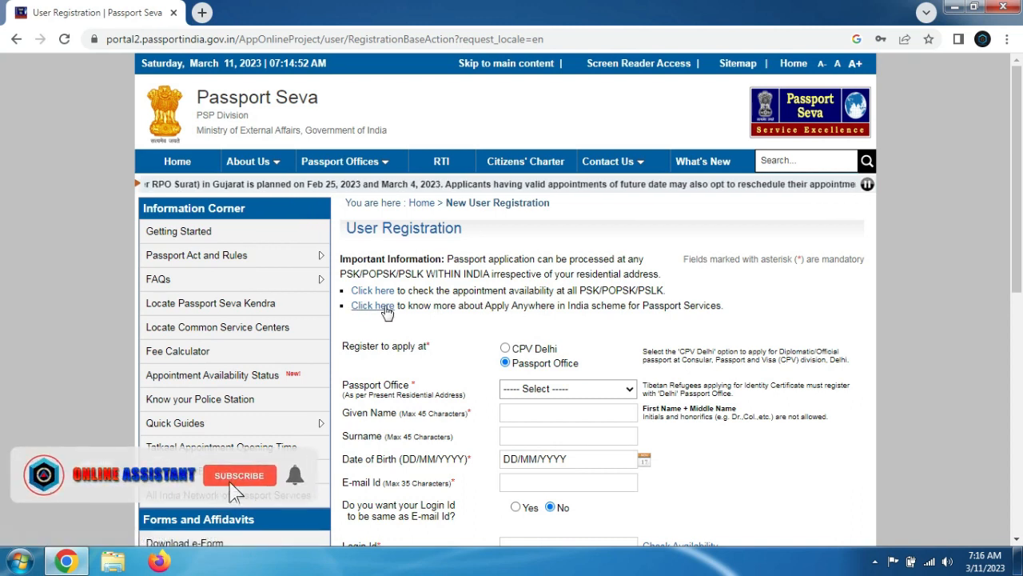
pyautogui.moveTo(413, 307); pyautogui.dragTo(741, 318)
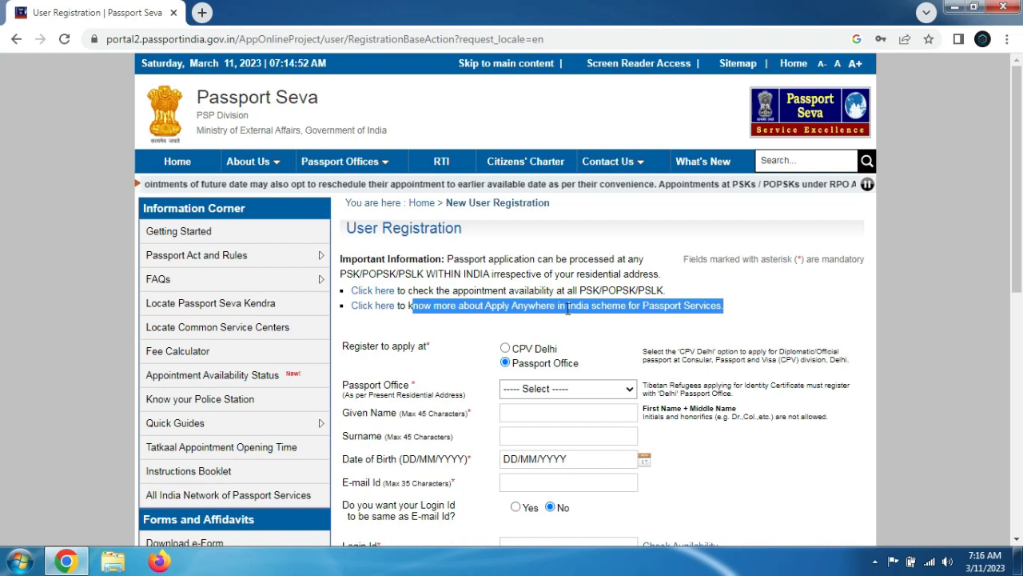
pyautogui.click(721, 294)
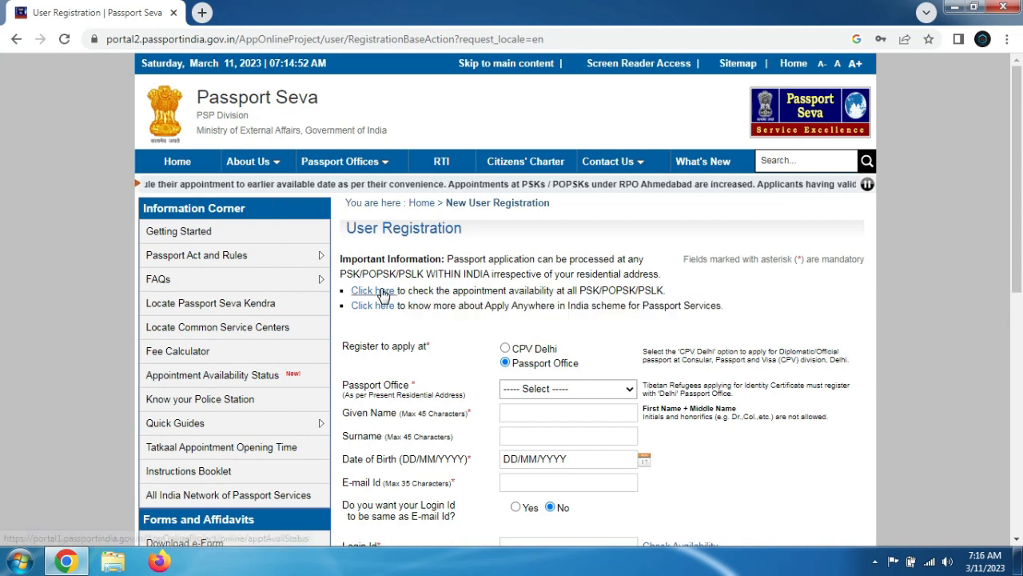
pyautogui.moveTo(444, 291); pyautogui.dragTo(620, 295)
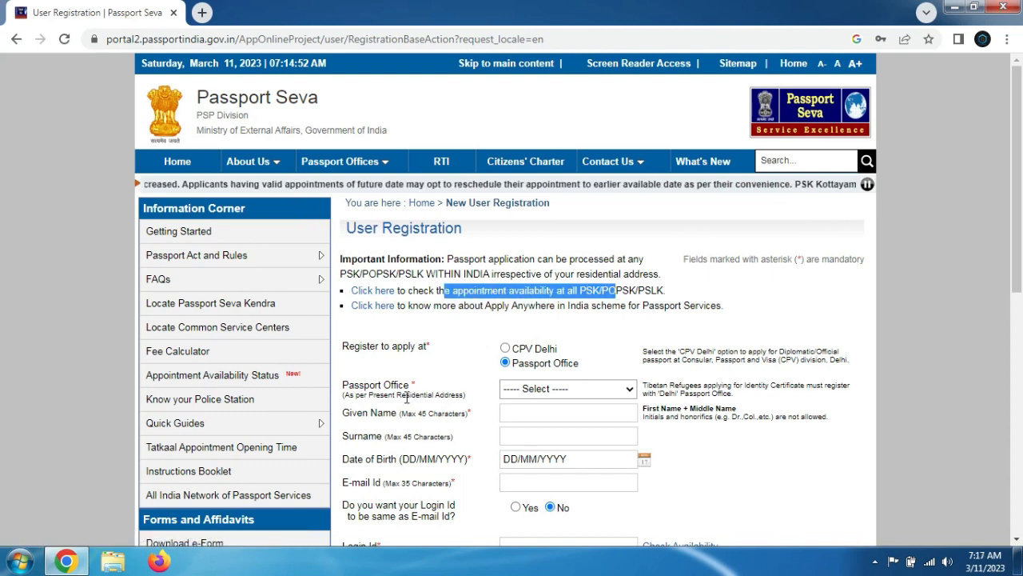
pyautogui.moveTo(350, 349); pyautogui.dragTo(417, 350)
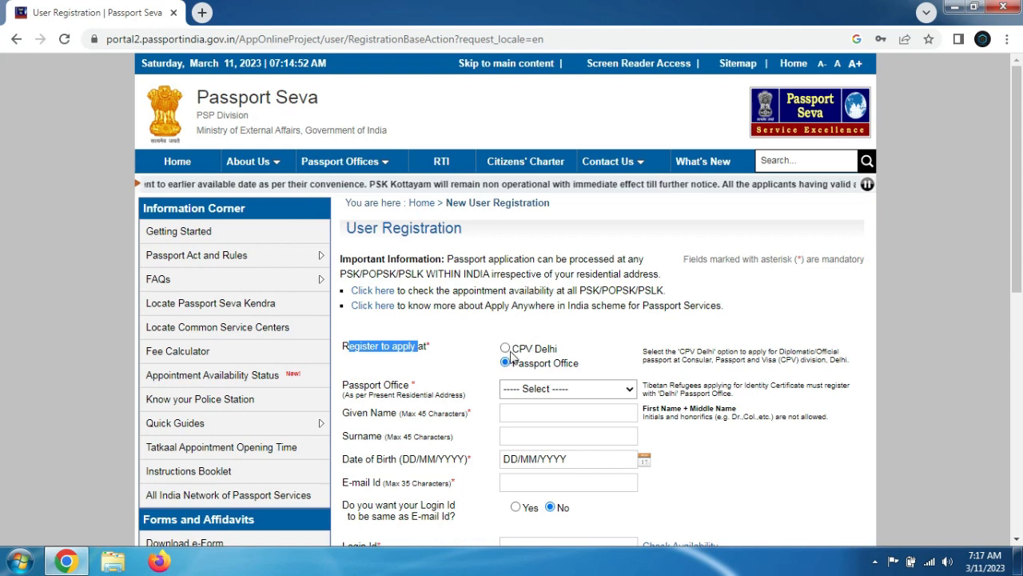
pyautogui.moveTo(655, 357); pyautogui.dragTo(864, 364)
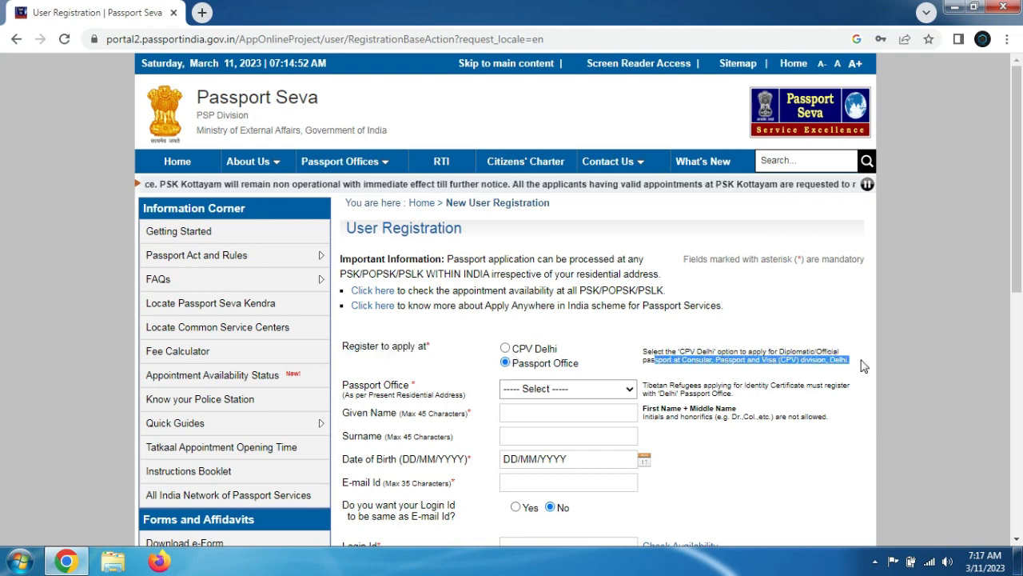
pyautogui.click(805, 369)
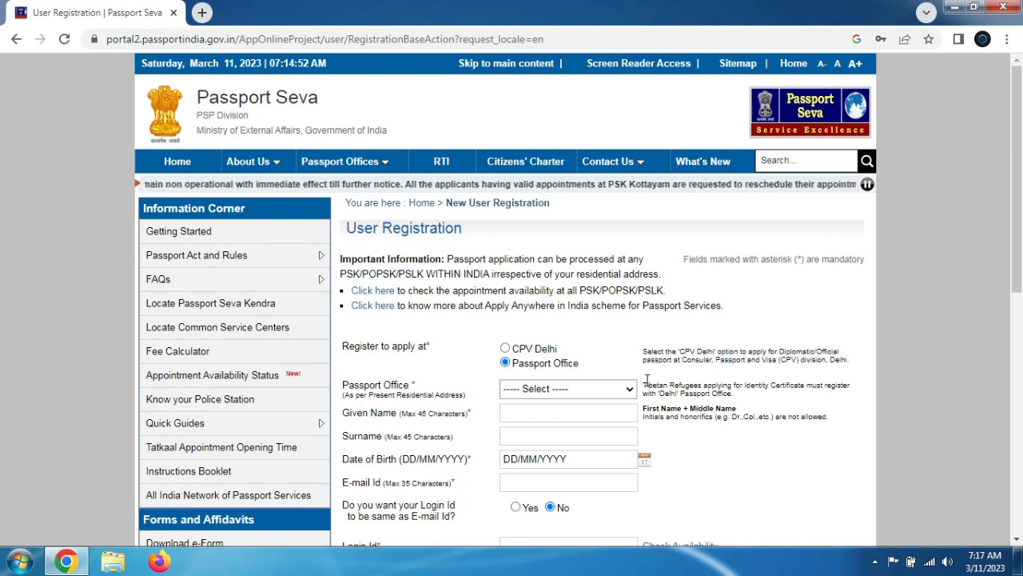
# Choose the Patna passport office and fill in the applicant's name, date of birth, e-mail, login ID, password and confirm password
pyautogui.click(566, 389)
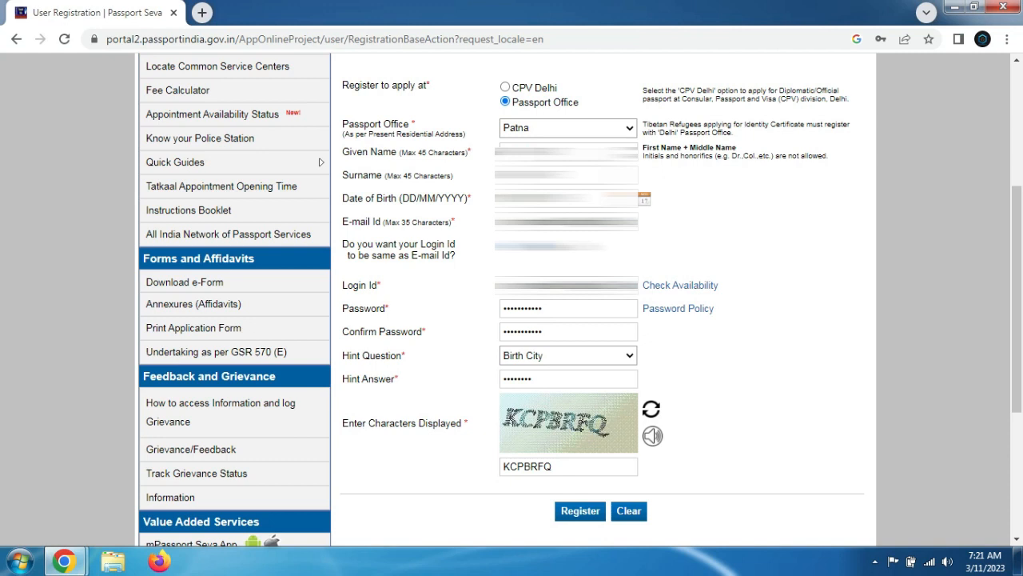
pyautogui.click(552, 146)
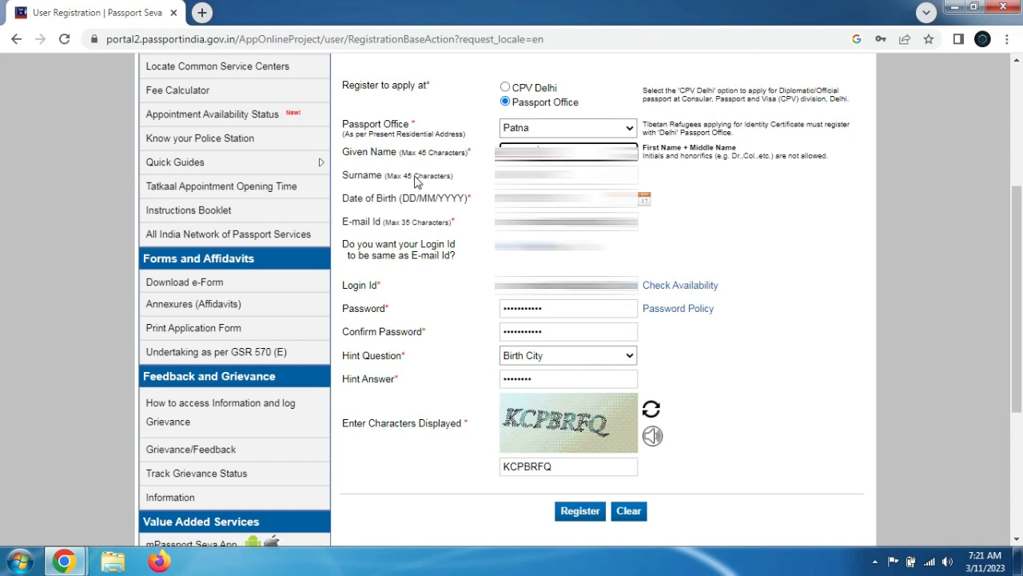
pyautogui.press('Tab')
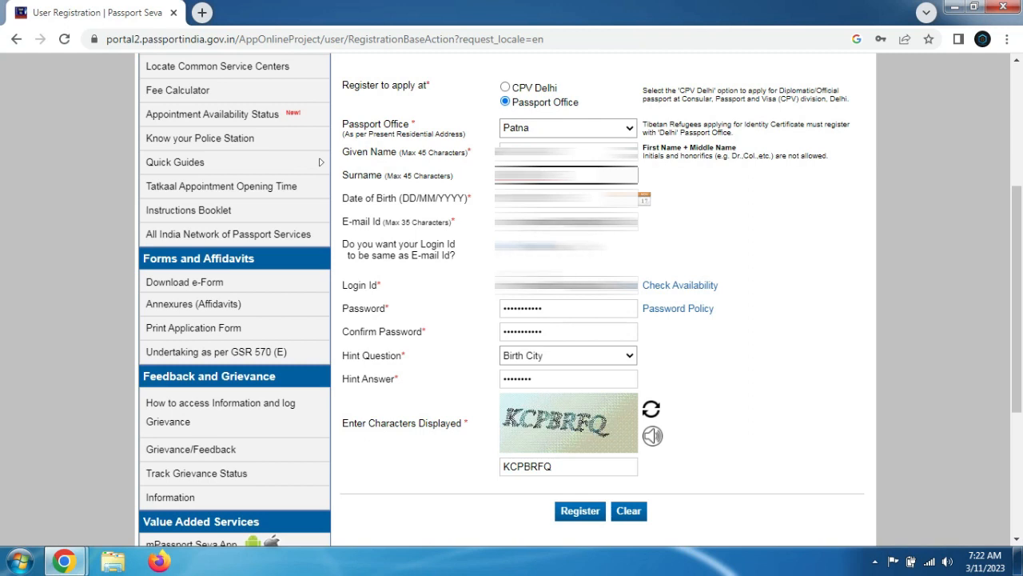
pyautogui.doubleClick(568, 286)
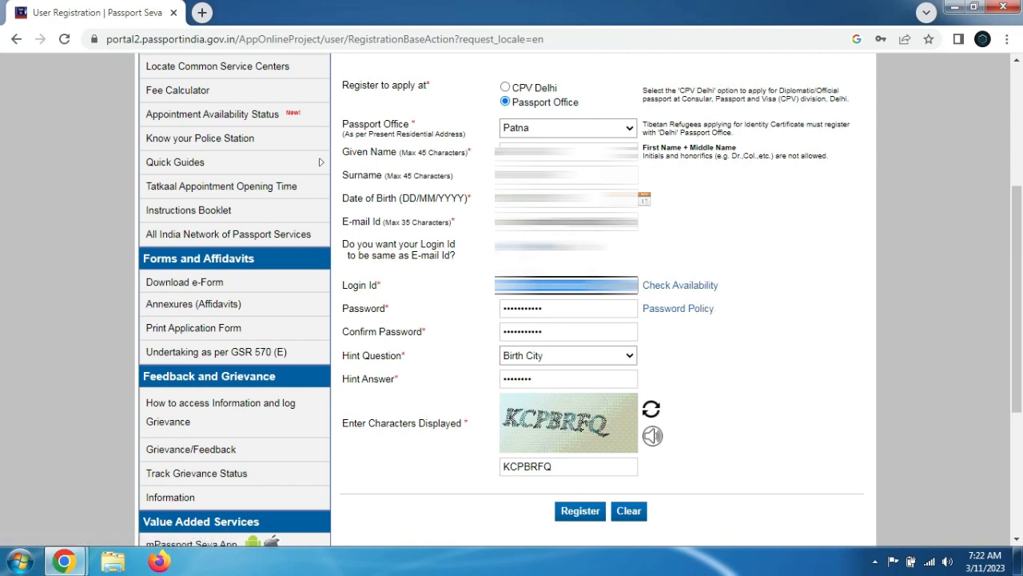
pyautogui.click(589, 310)
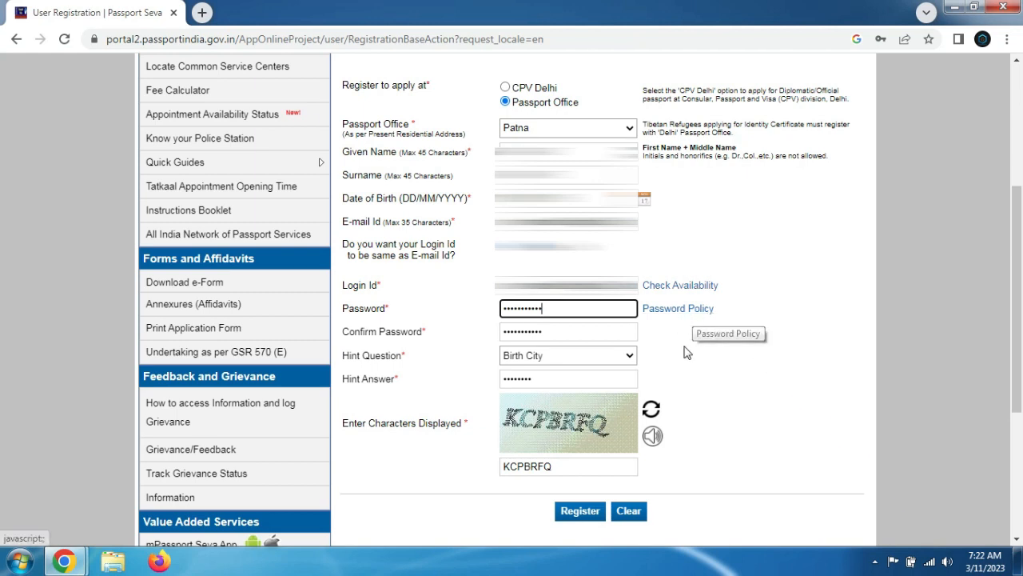
pyautogui.click(555, 331)
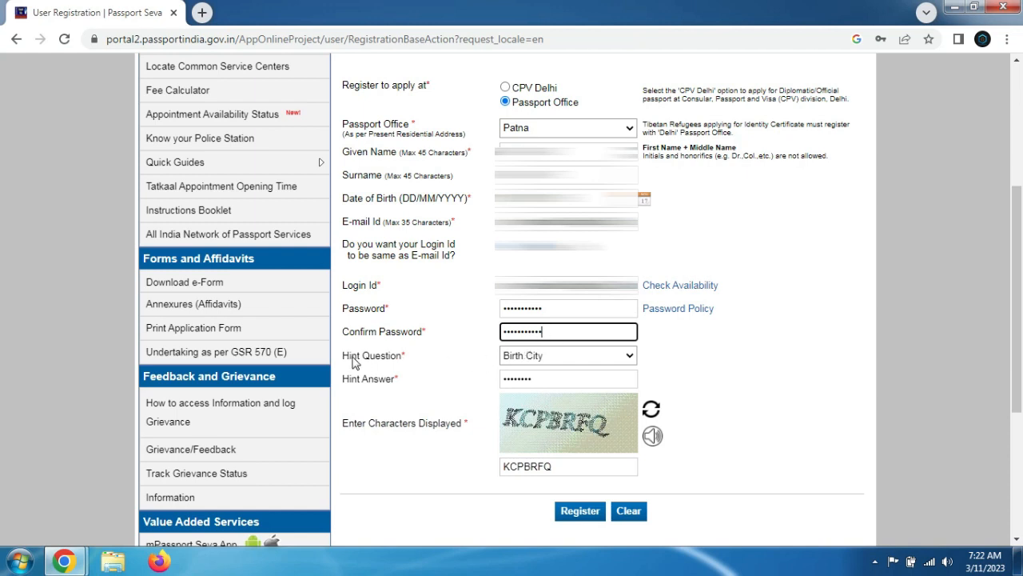
# Choose Birth City as the hint question, fill in the hint answer and the displayed captcha characters, and submit the registration
pyautogui.click(560, 356)
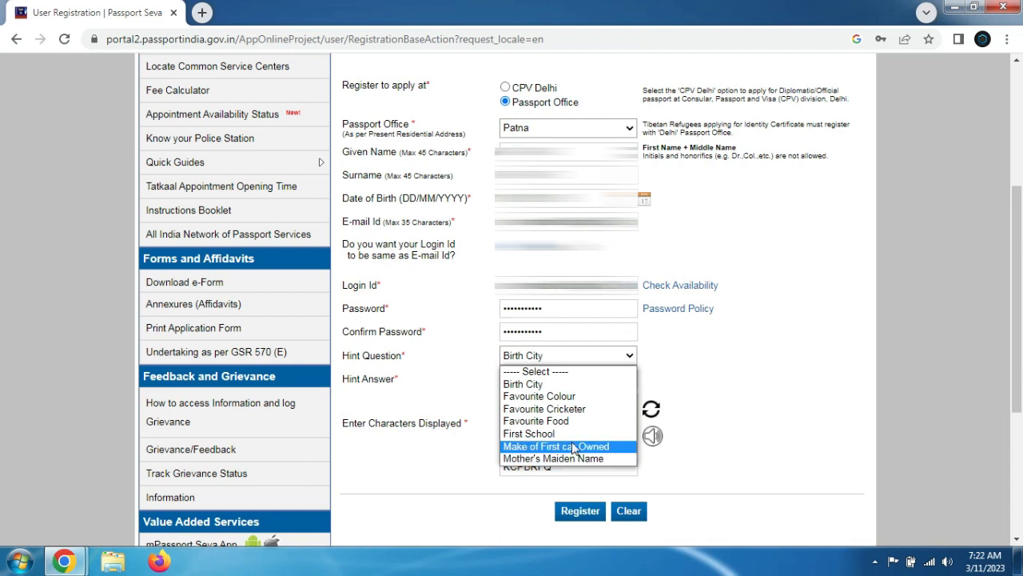
pyautogui.click(572, 386)
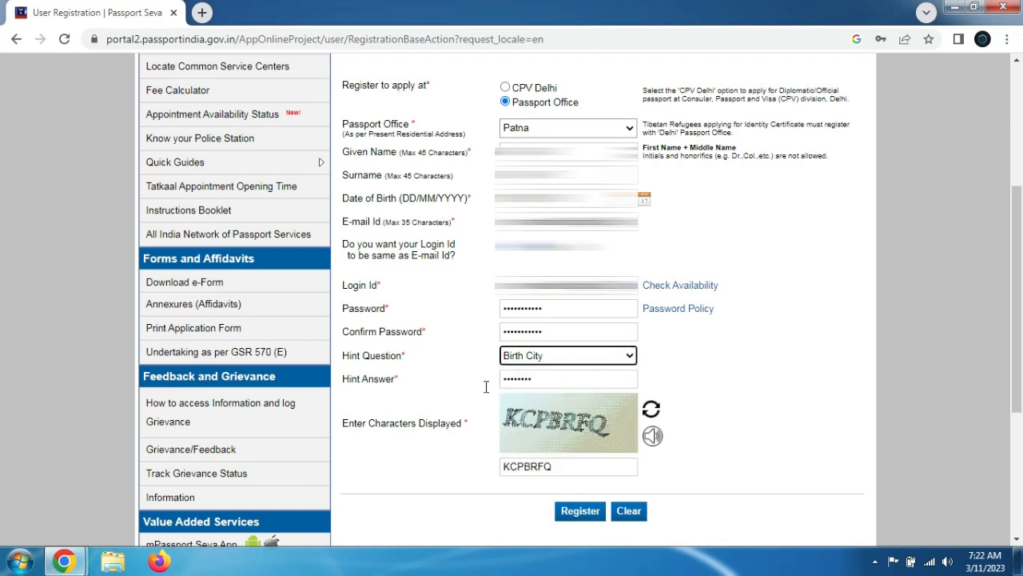
pyautogui.click(589, 380)
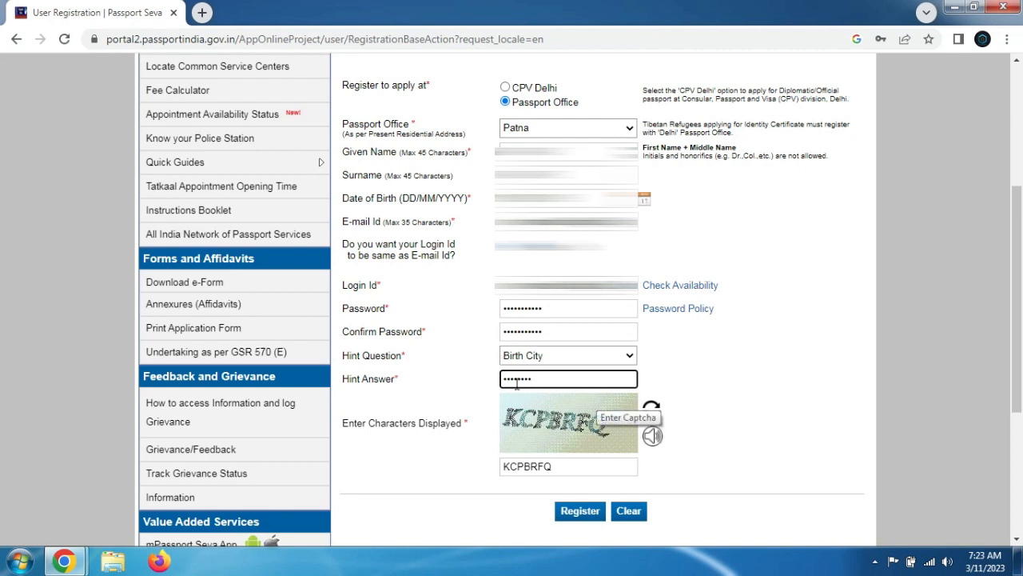
pyautogui.click(581, 511)
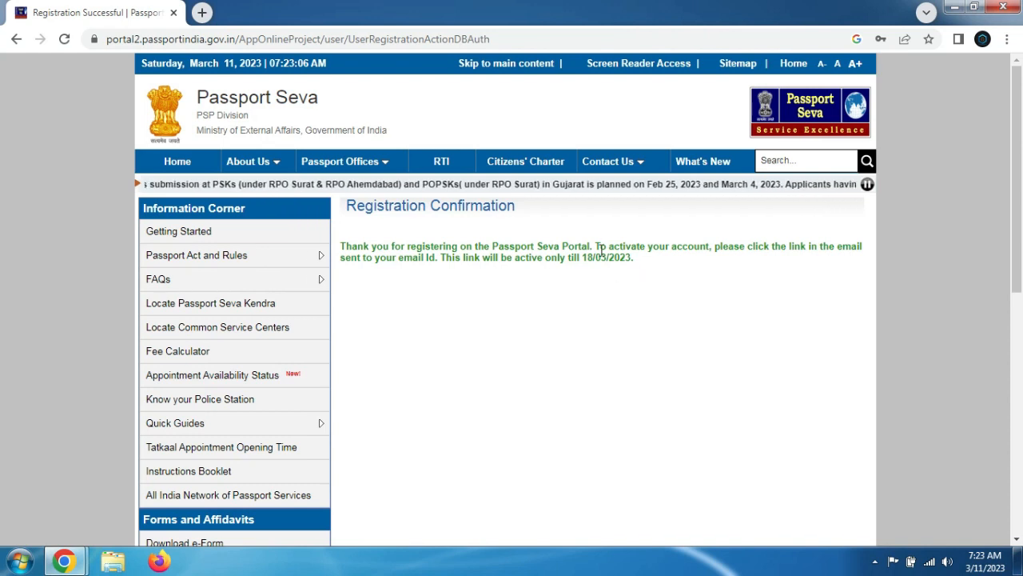
# Check the activation link's expiry date, switch to Gmail and open the passport.admin Registration Confirmation e-mail in Spam
pyautogui.moveTo(583, 260); pyautogui.dragTo(633, 262)
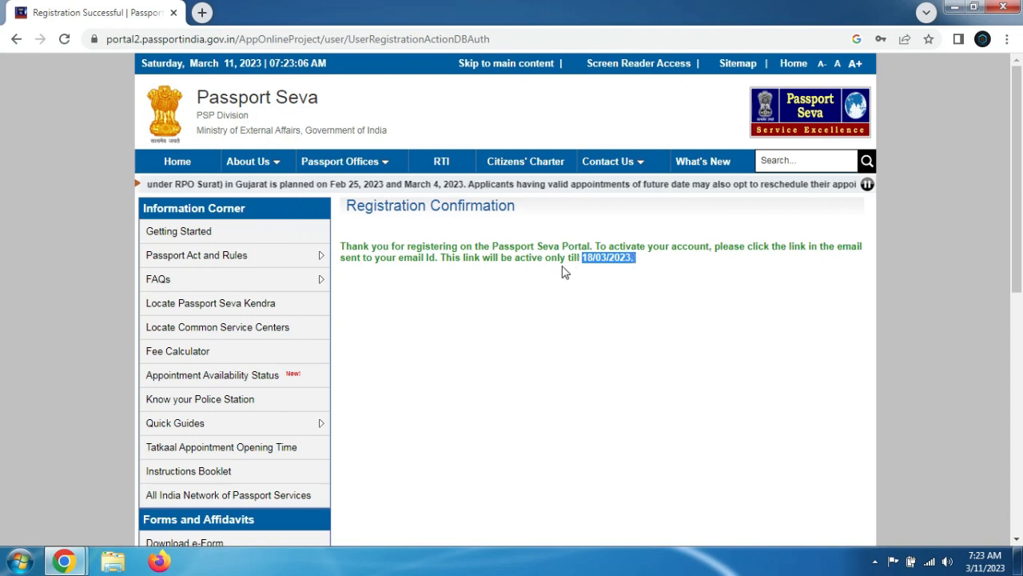
pyautogui.click(711, 291)
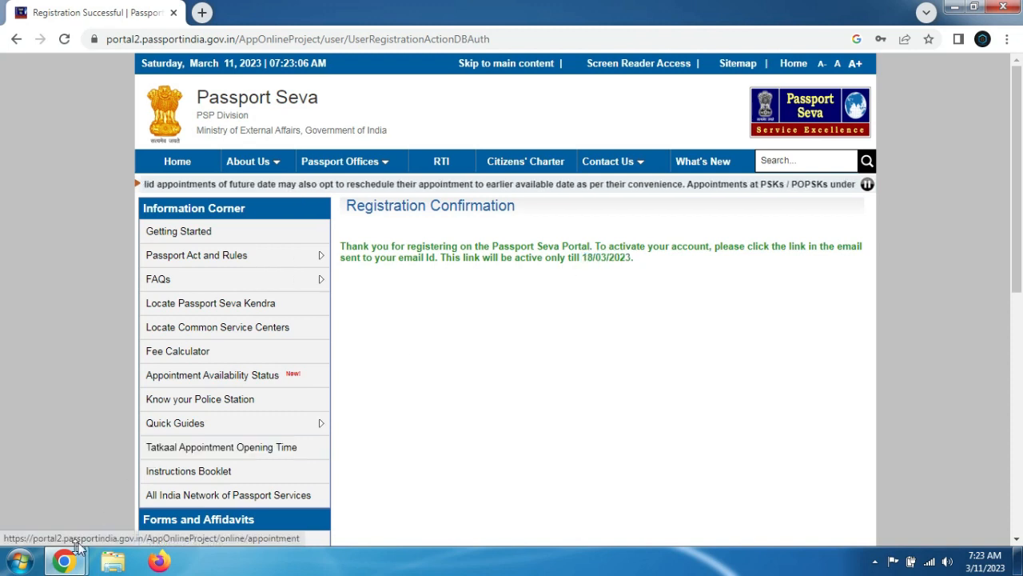
pyautogui.moveTo(64, 559)
pyautogui.click(250, 512)
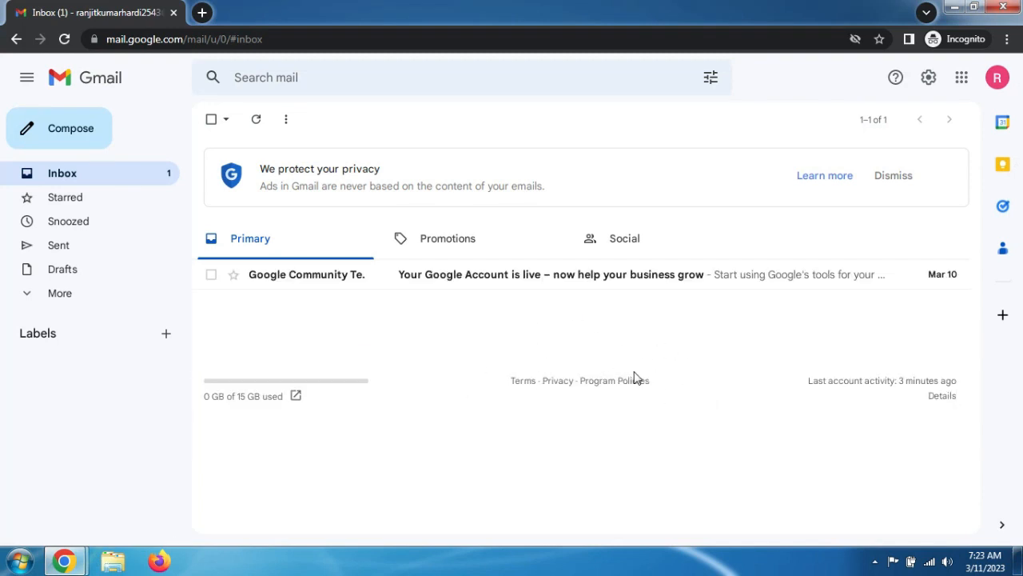
pyautogui.click(256, 119)
pyautogui.click(68, 293)
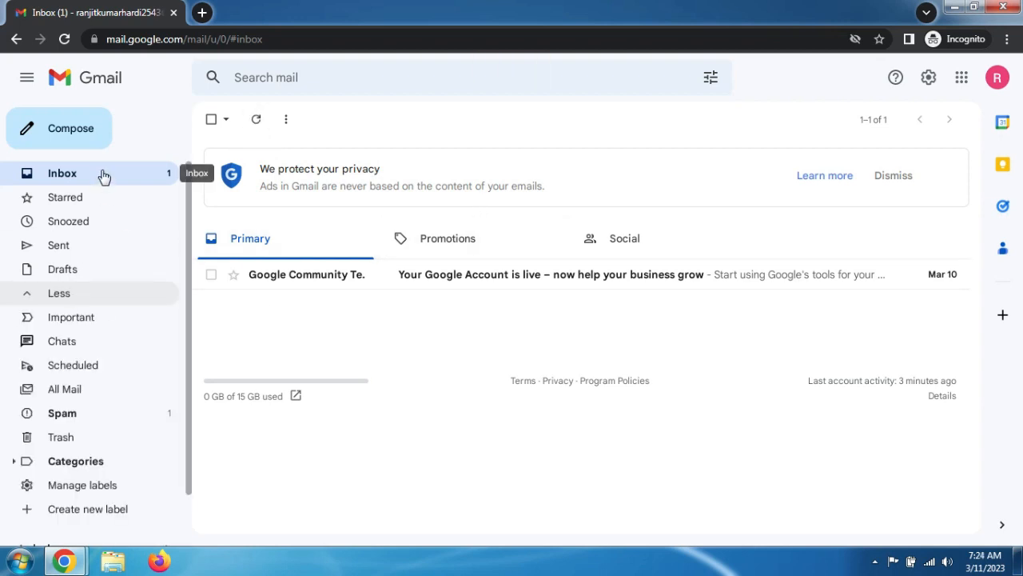
pyautogui.click(63, 419)
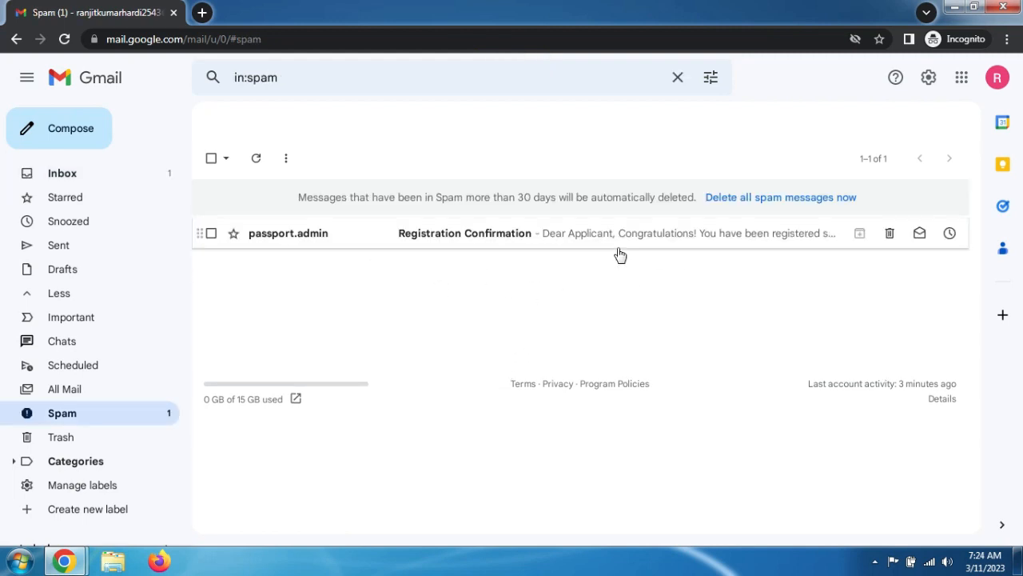
pyautogui.click(415, 243)
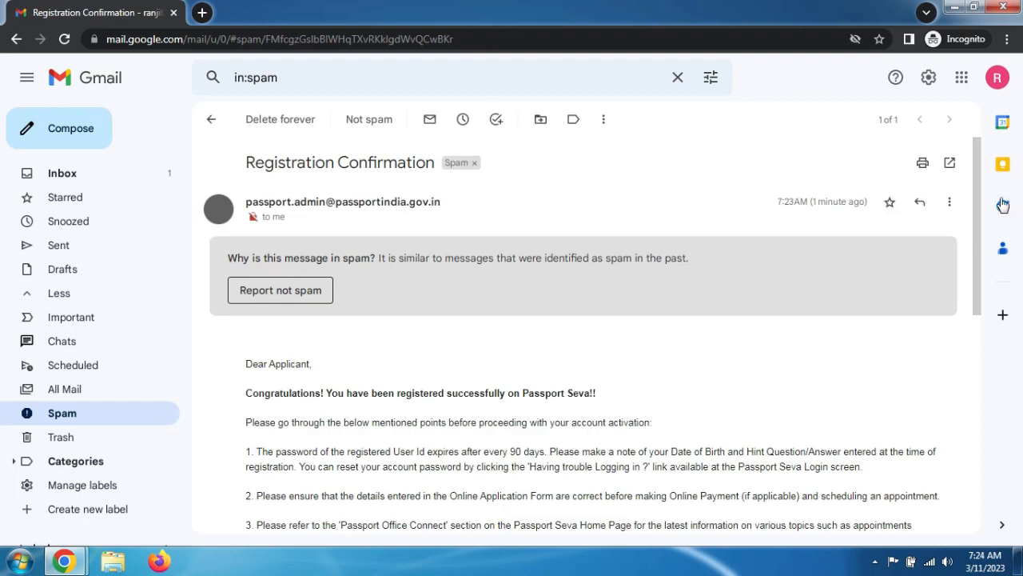
# Follow the account activation link in the e-mail and submit the registered user ID on the page it opens
pyautogui.scroll(-5, 948, 327)
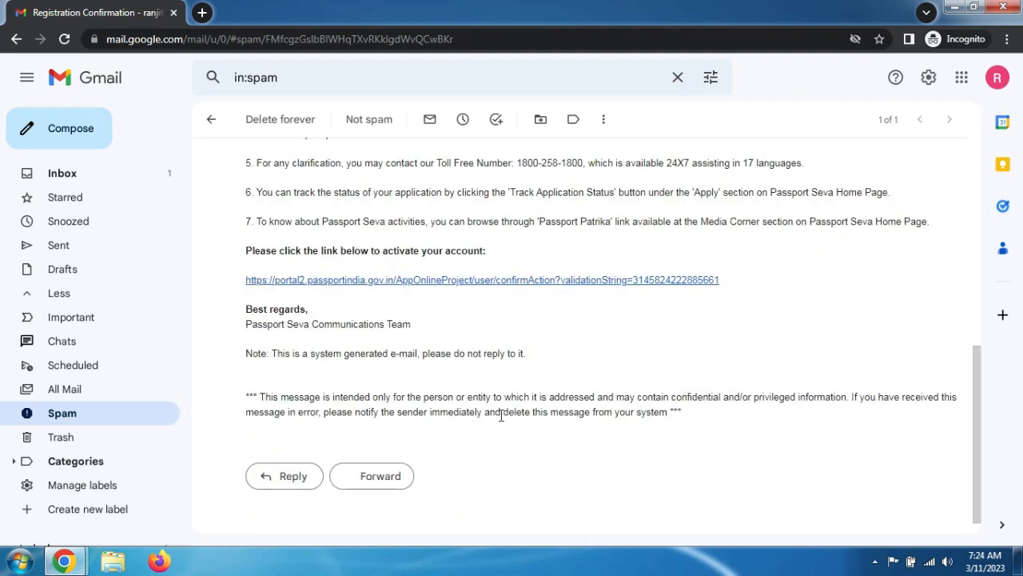
pyautogui.click(450, 282)
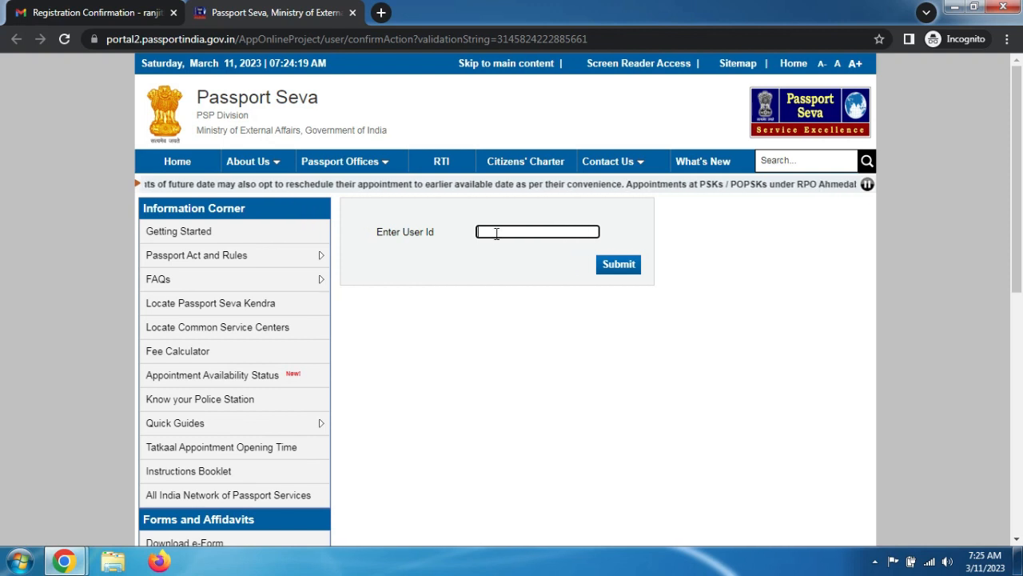
pyautogui.hotkey('ctrl', 'v')
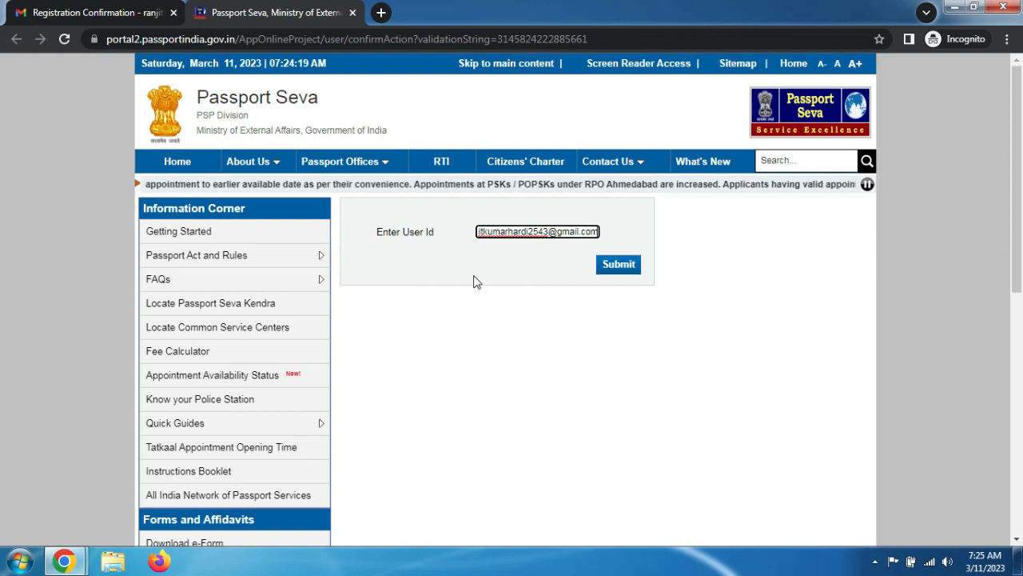
pyautogui.click(625, 271)
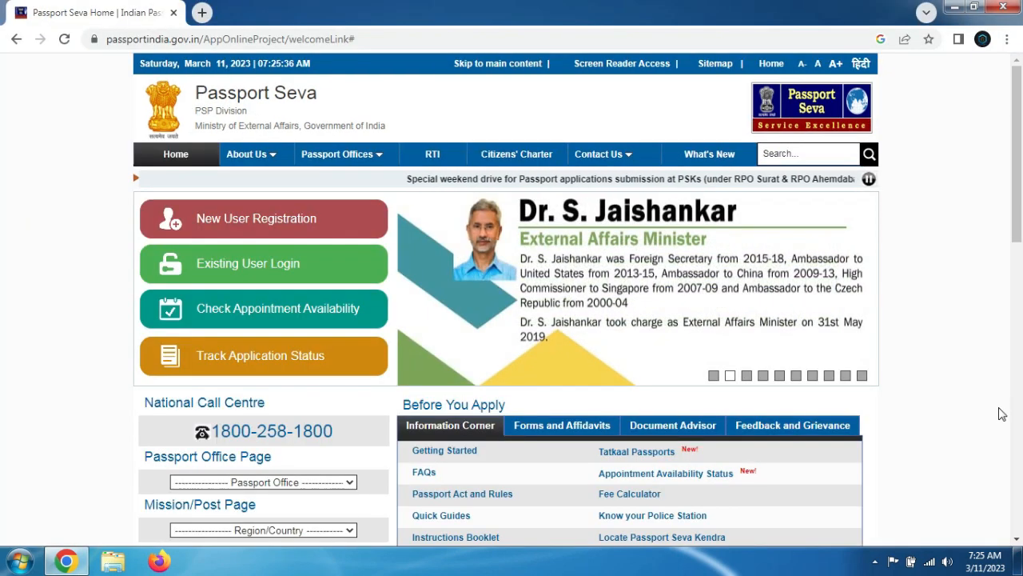
# Log in to Passport Seva as an existing user with the login ID, the prefilled password and the displayed captcha characters
pyautogui.click(240, 271)
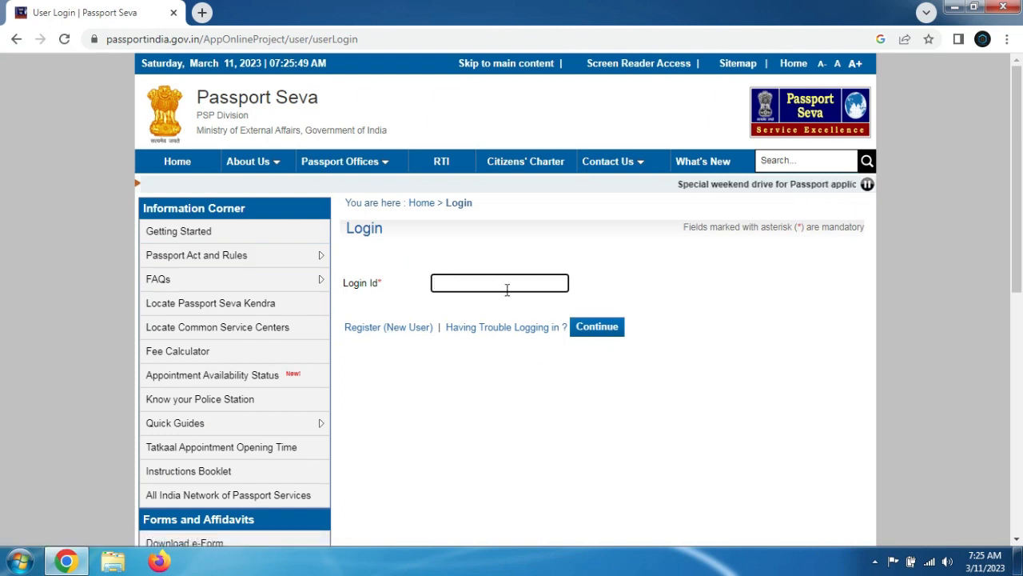
pyautogui.hotkey('ctrl', 'v')
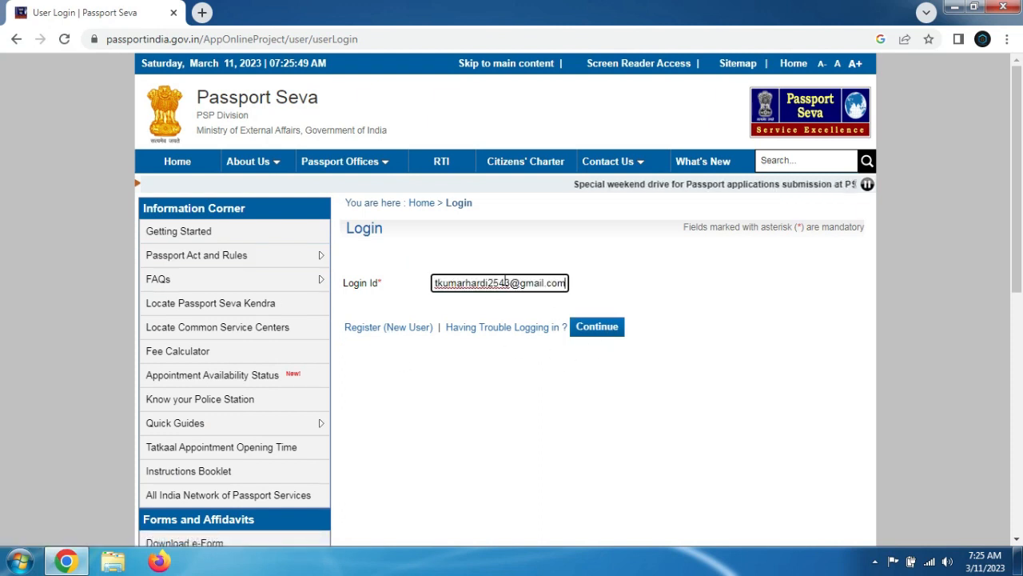
pyautogui.click(599, 324)
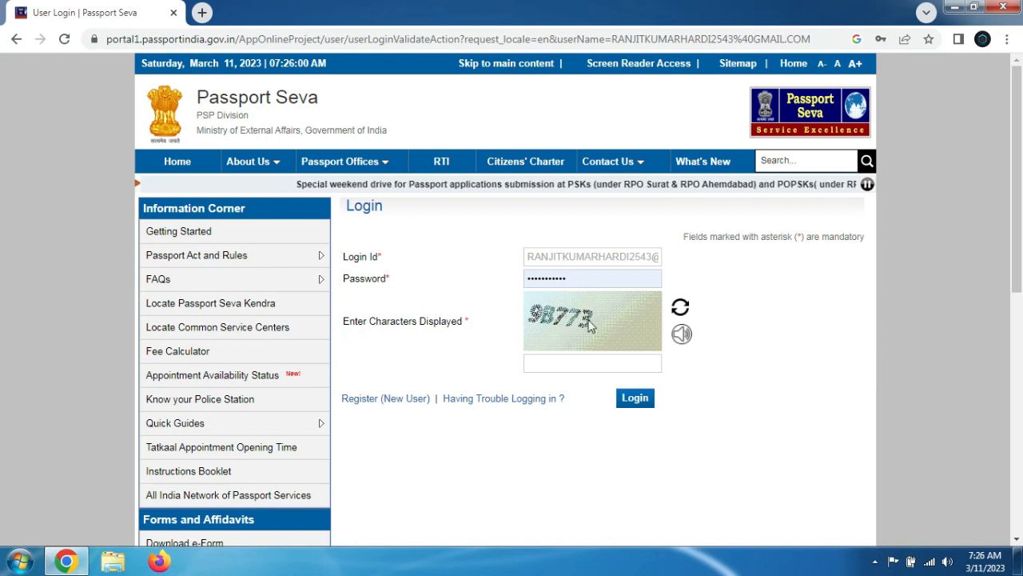
pyautogui.click(580, 364)
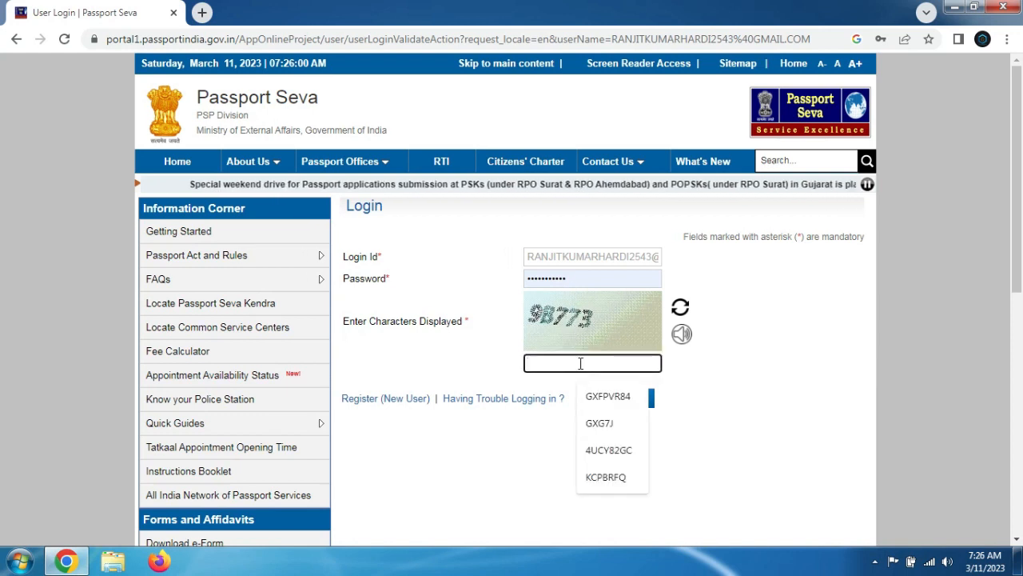
pyautogui.write('9B773')
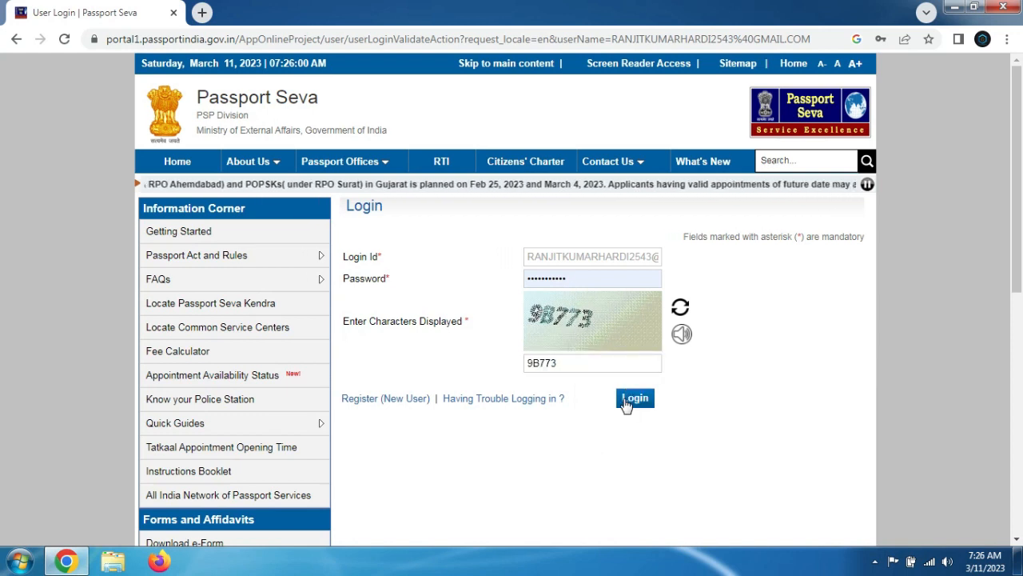
pyautogui.click(627, 405)
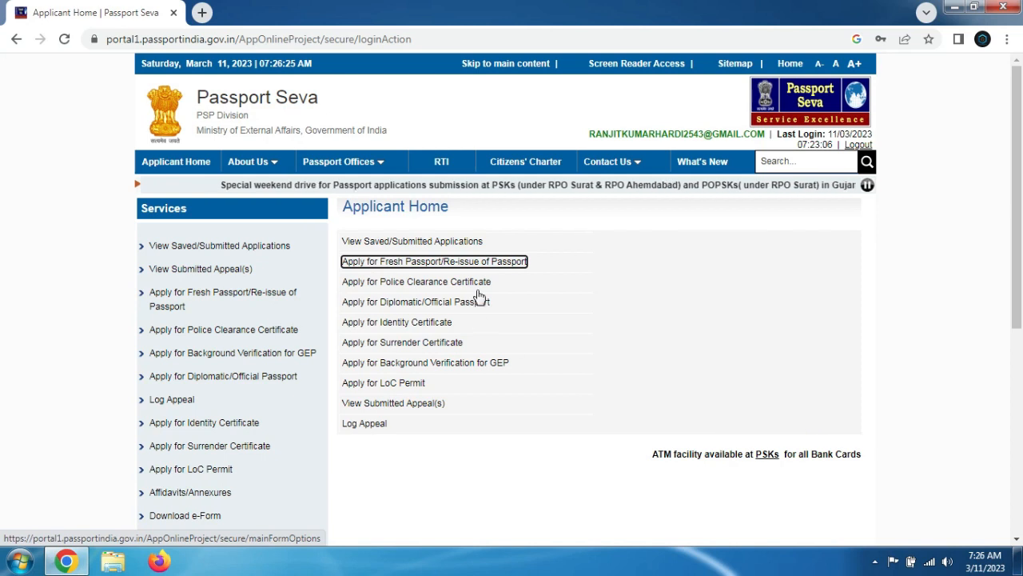
# Start a Fresh Passport/Re-issue of Passport application using the alternative of filling the form online
pyautogui.moveTo(352, 207); pyautogui.dragTo(445, 209)
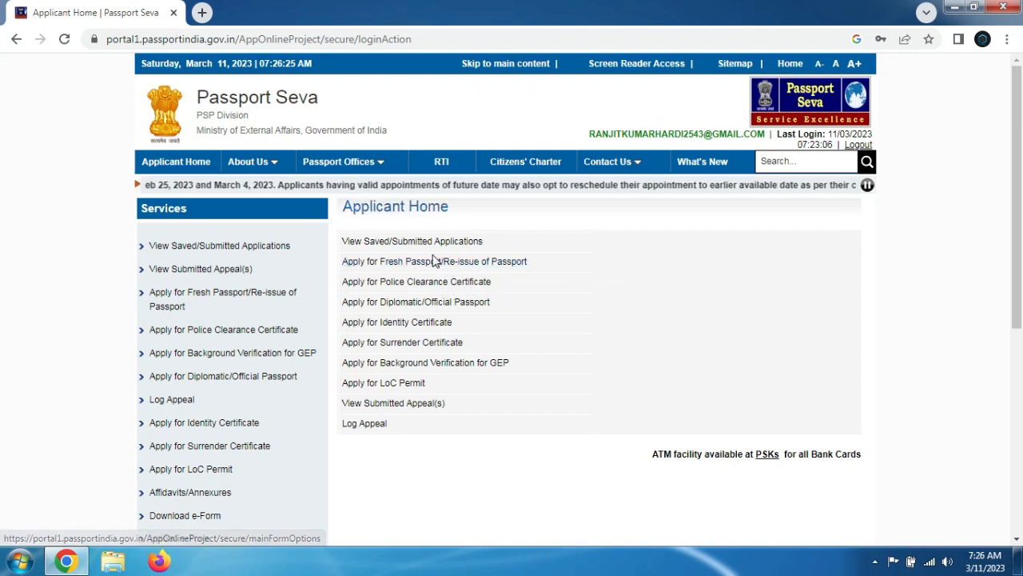
pyautogui.click(434, 266)
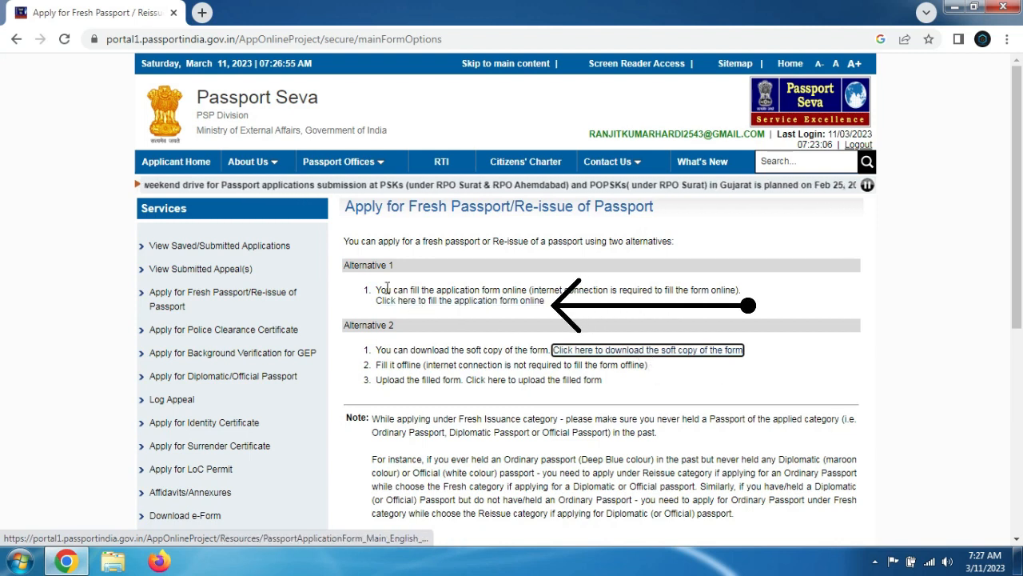
pyautogui.moveTo(381, 289); pyautogui.dragTo(590, 290)
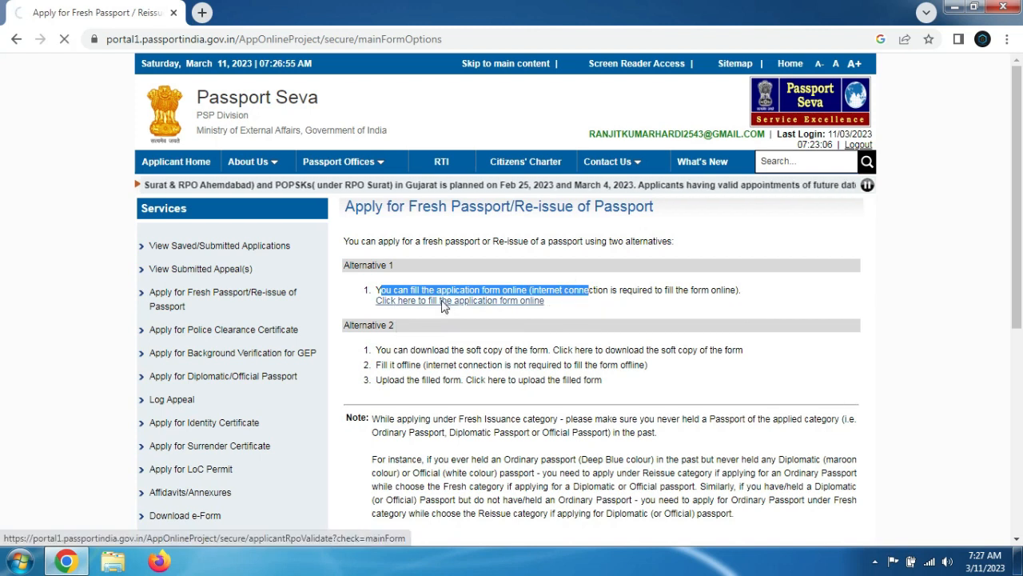
pyautogui.click(446, 302)
pyautogui.click(619, 373)
pyautogui.click(503, 379)
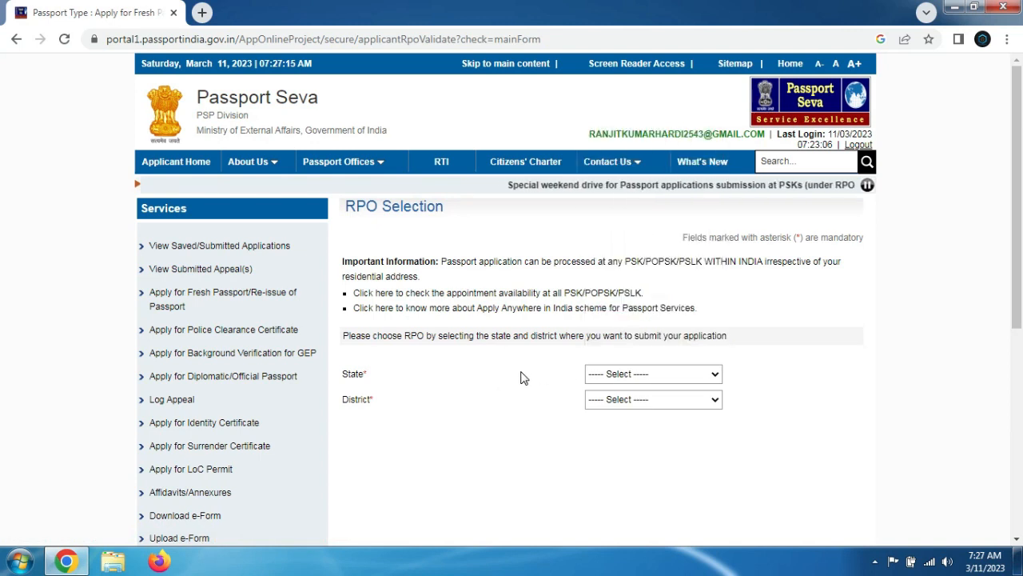
# Choose the RPO by selecting Bihar as the state and Muzaffarpur as the district
pyautogui.moveTo(397, 331); pyautogui.dragTo(729, 350)
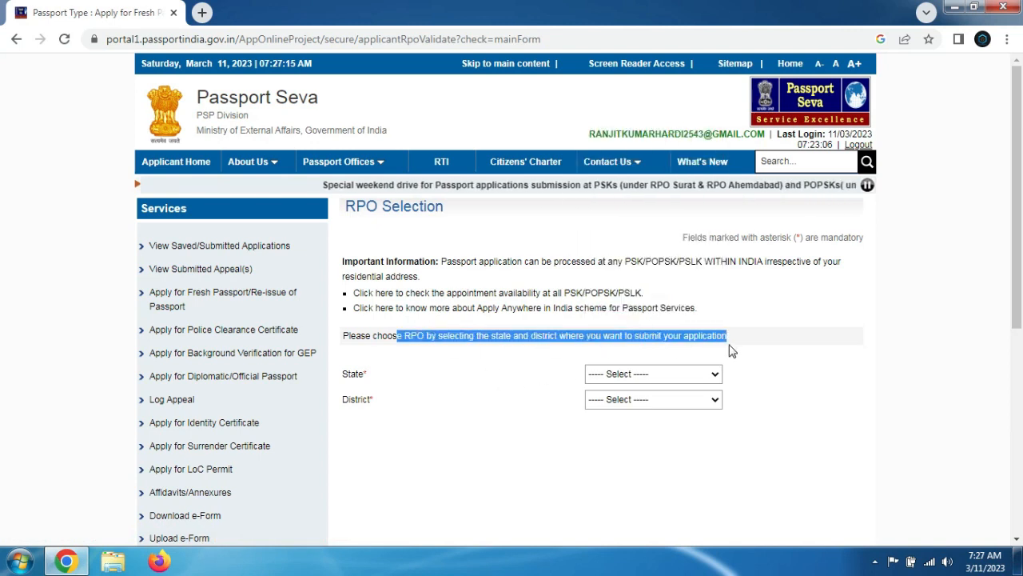
pyautogui.click(666, 379)
pyautogui.click(623, 191)
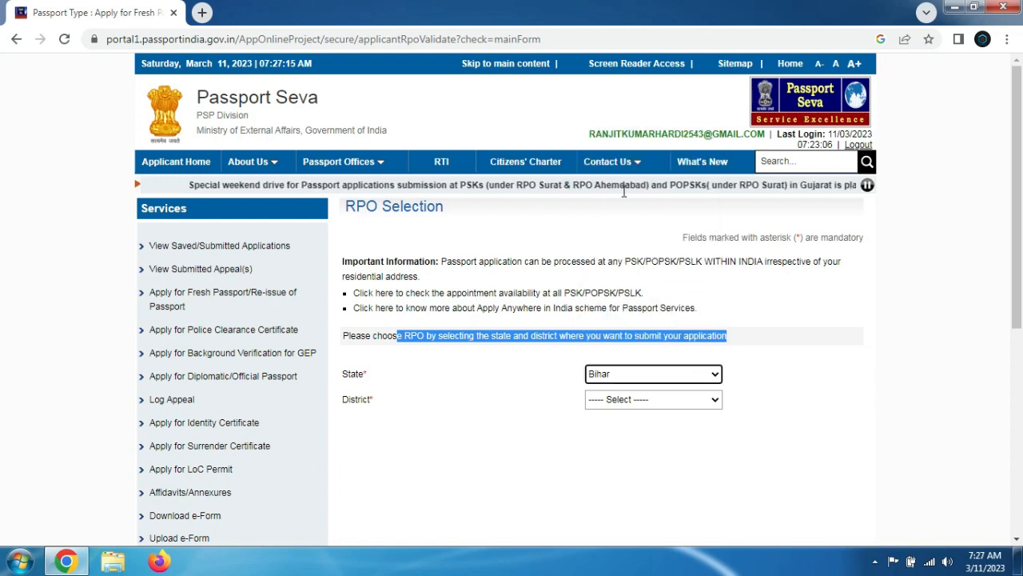
pyautogui.click(671, 402)
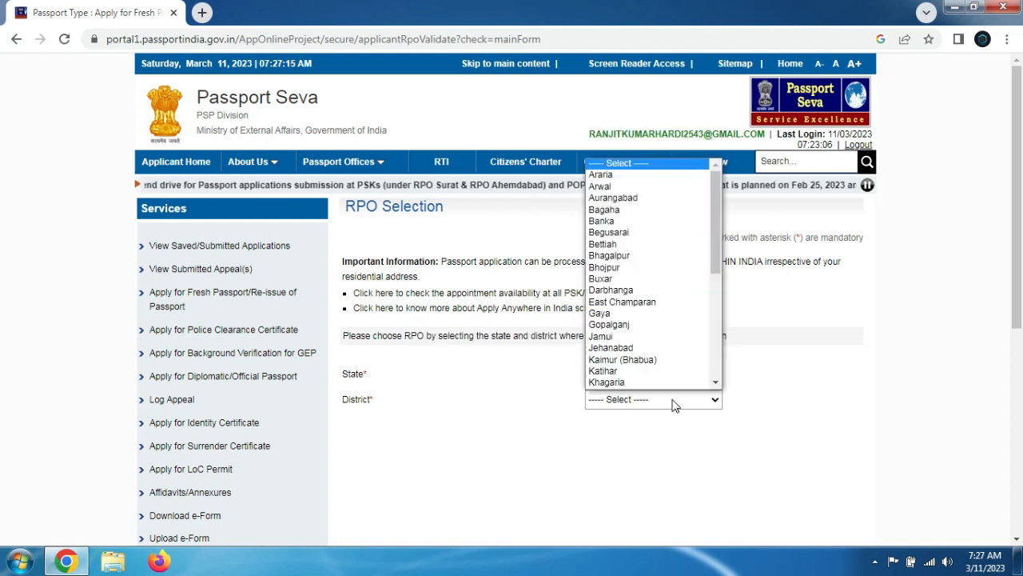
pyautogui.write('muz')
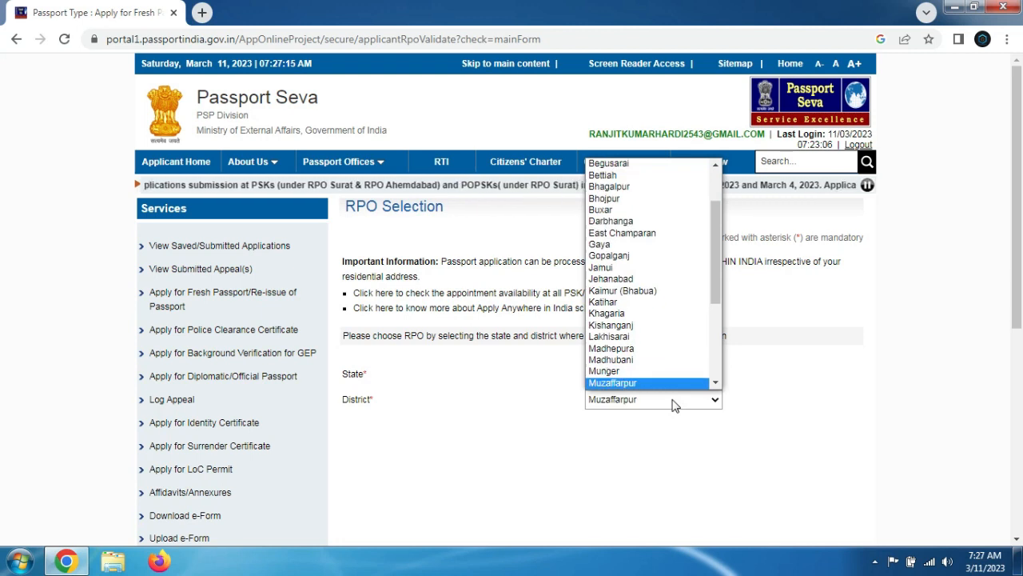
pyautogui.press('Return')
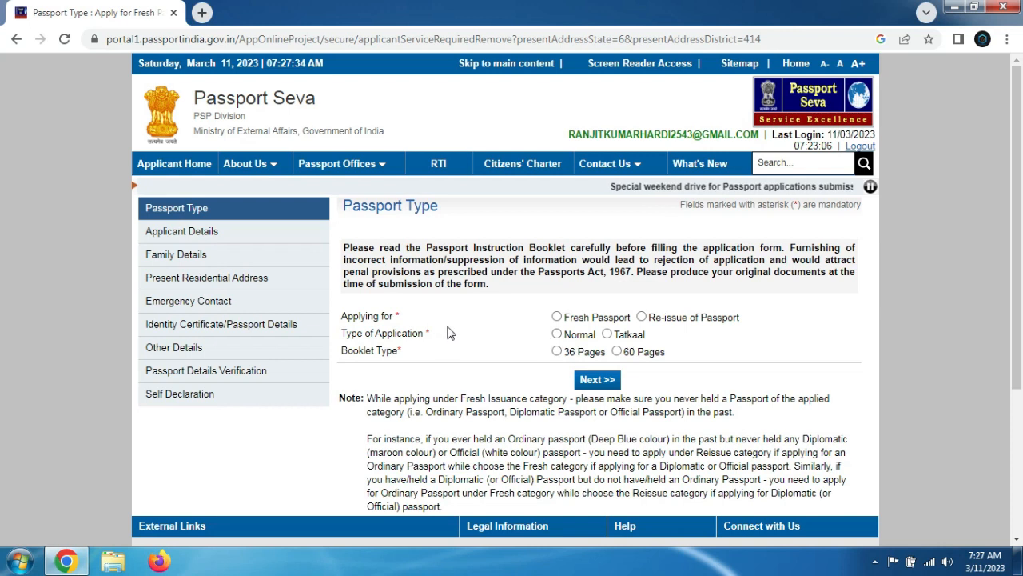
# Set the application to Re-issue of Passport and review each of the offered re-issue reasons
pyautogui.click(643, 317)
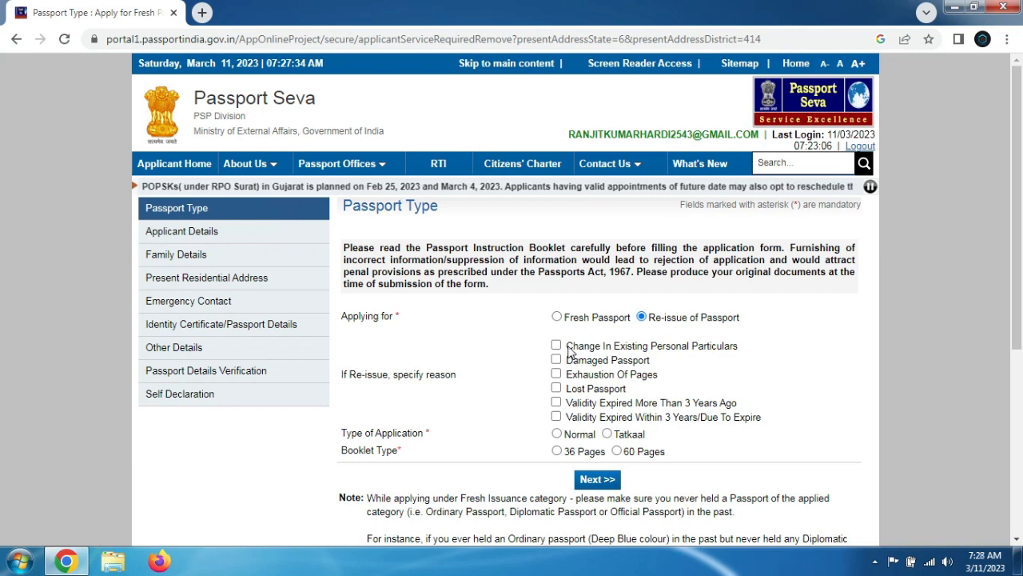
pyautogui.moveTo(579, 350); pyautogui.dragTo(738, 352)
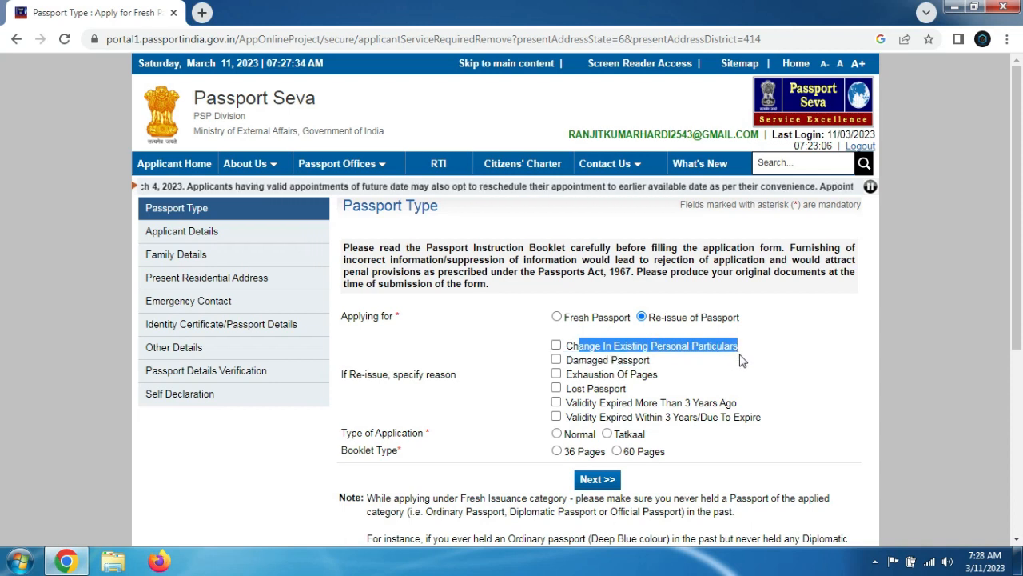
pyautogui.click(740, 360)
pyautogui.moveTo(566, 360); pyautogui.dragTo(651, 364)
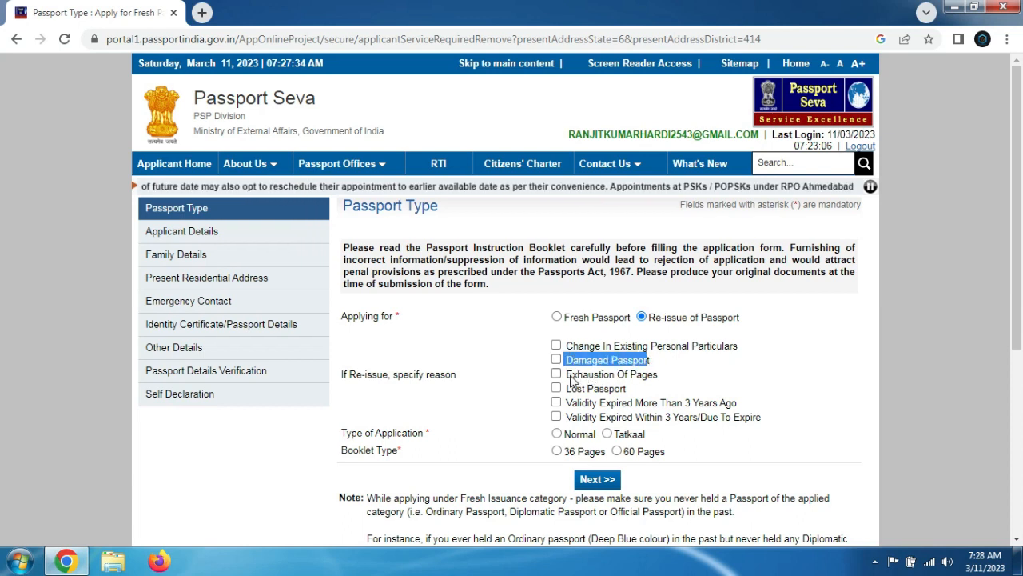
pyautogui.moveTo(567, 375); pyautogui.dragTo(657, 383)
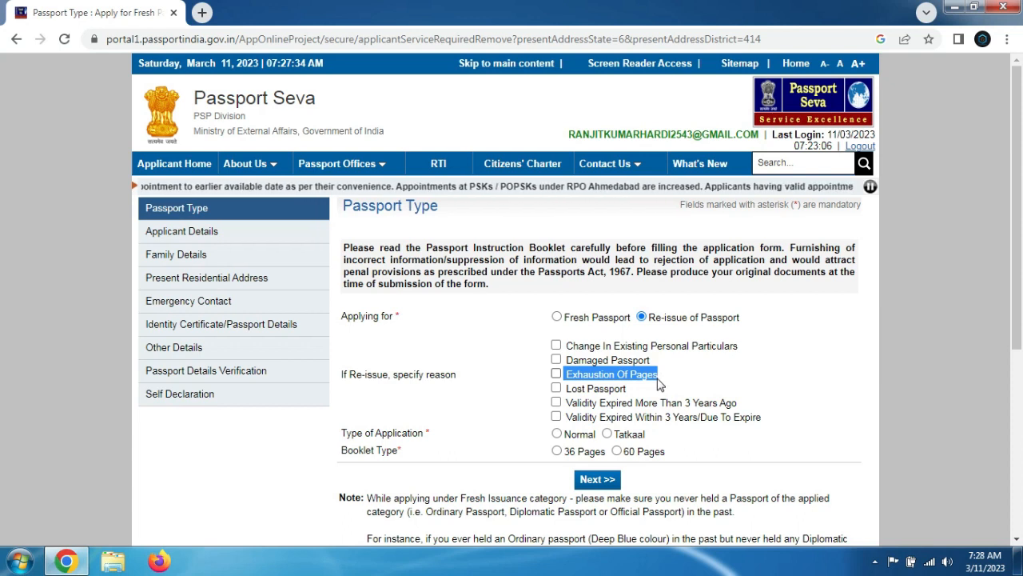
pyautogui.moveTo(564, 388); pyautogui.dragTo(629, 394)
pyautogui.moveTo(565, 404); pyautogui.dragTo(733, 410)
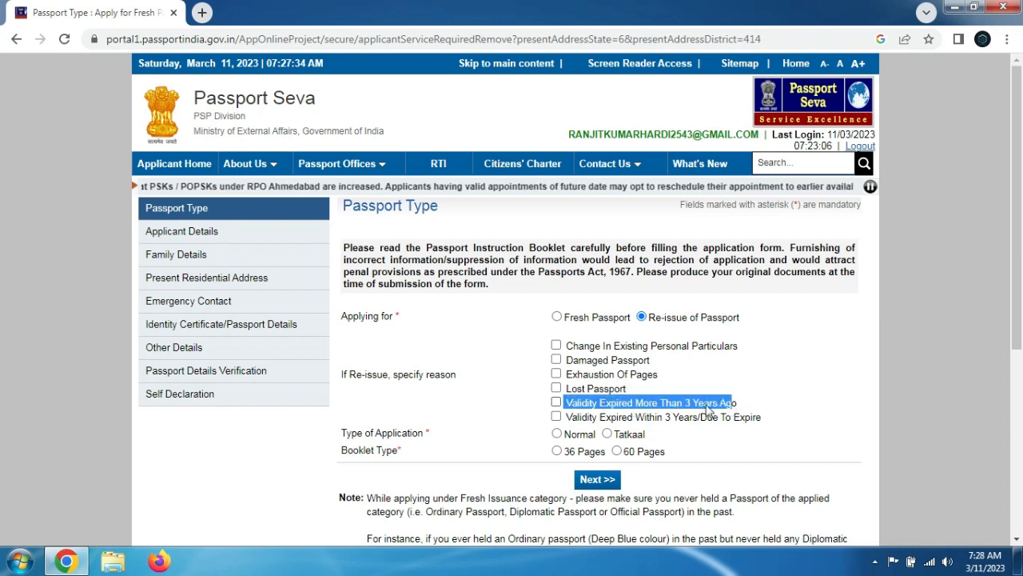
pyautogui.moveTo(565, 417); pyautogui.dragTo(757, 422)
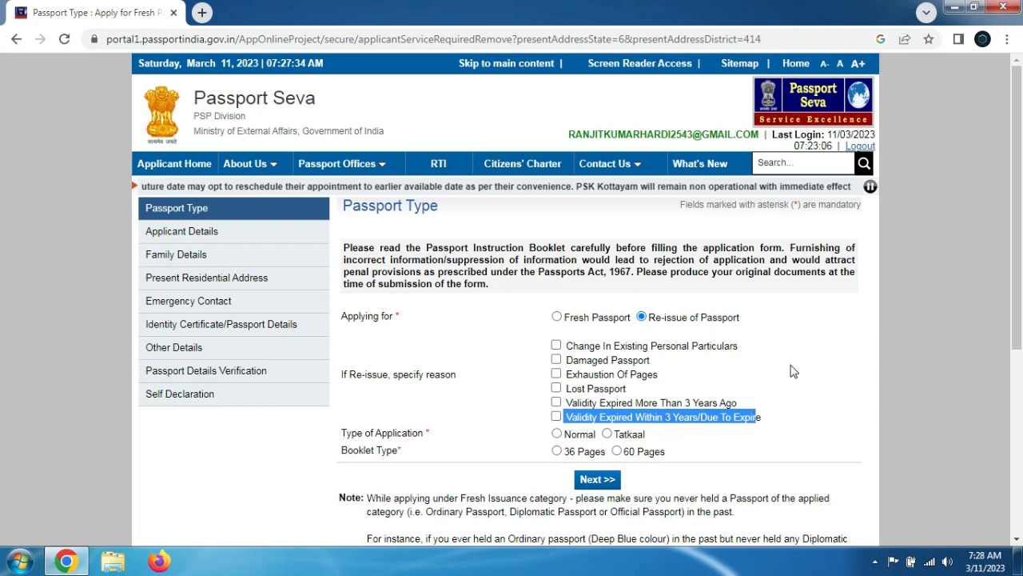
pyautogui.click(843, 355)
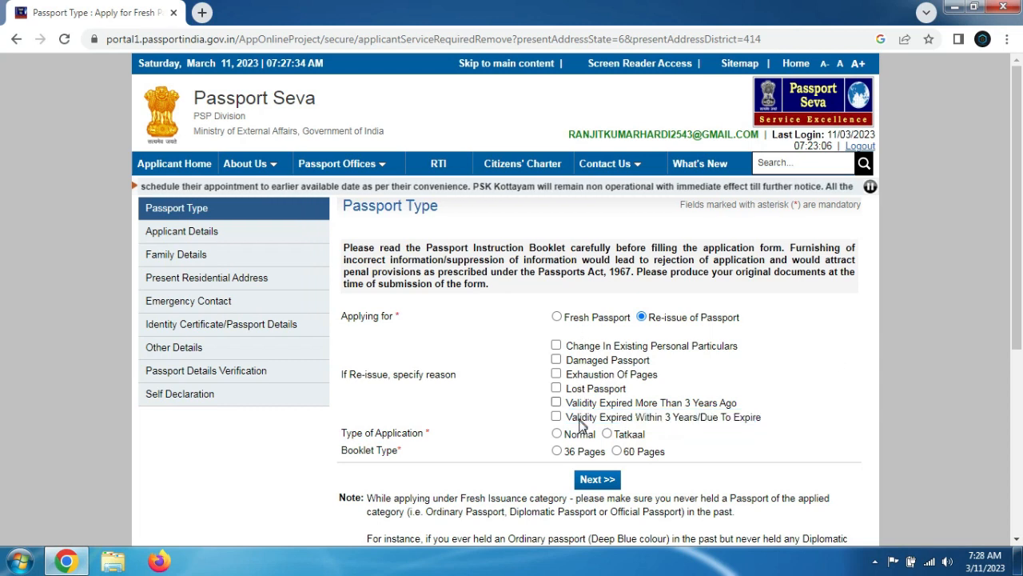
# Mark Change In Existing Personal Particulars and Validity Expired Within 3 Years/Due To Expire as re-issue reasons, with Delete Ecr as the particular to change
pyautogui.click(556, 347)
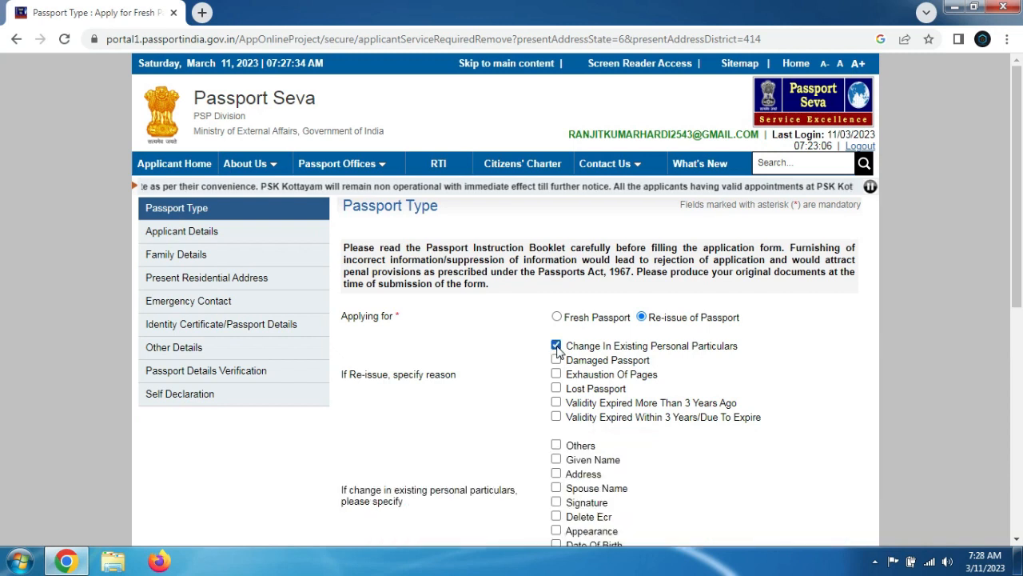
pyautogui.scroll(-2, 599, 468)
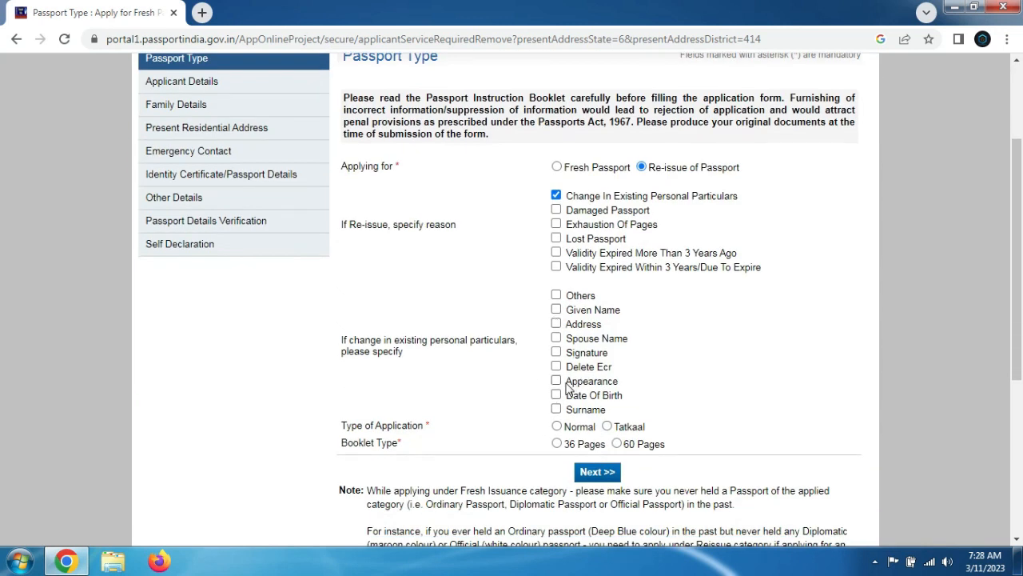
pyautogui.click(557, 310)
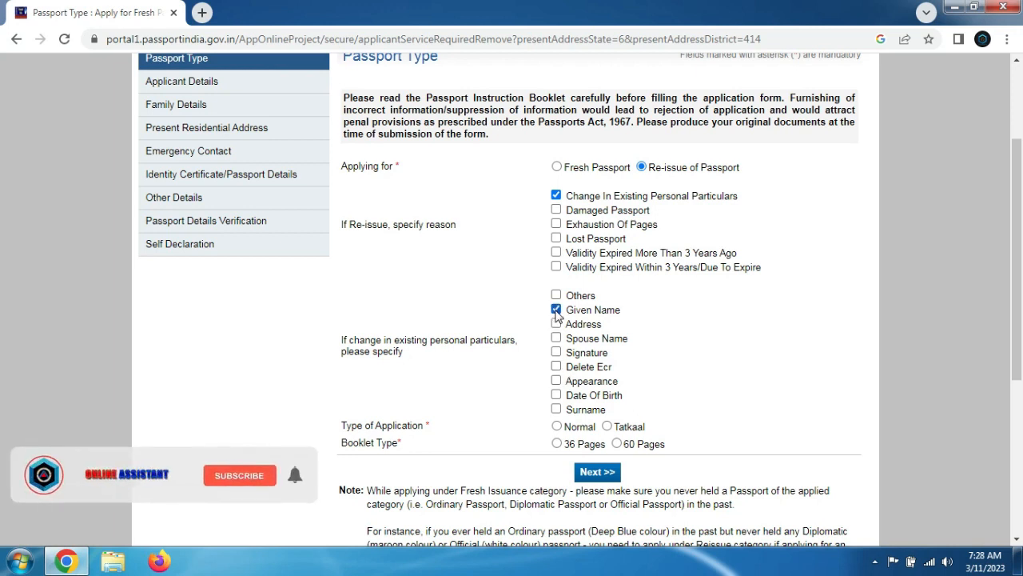
pyautogui.click(556, 323)
pyautogui.click(556, 310)
pyautogui.click(556, 324)
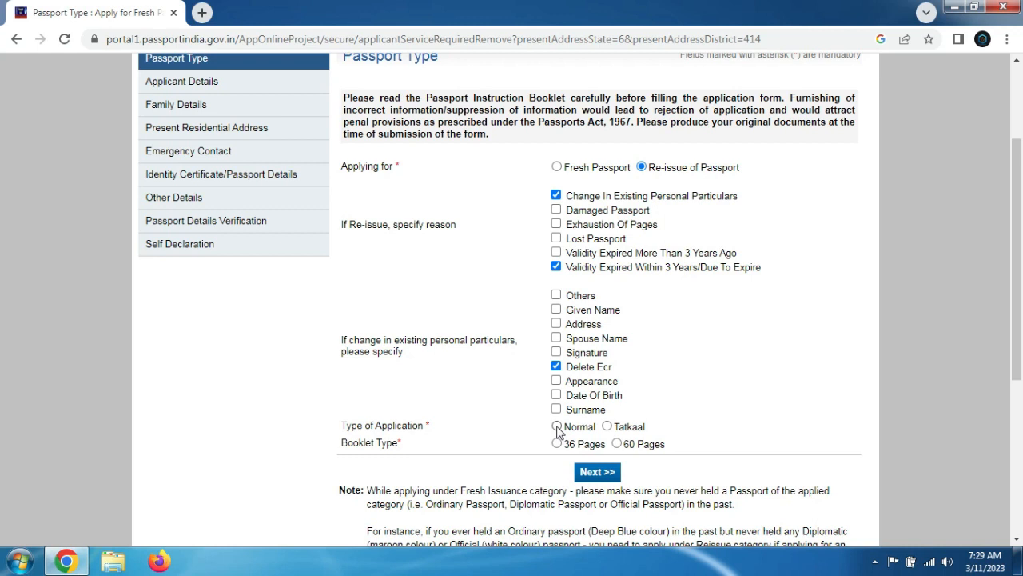
# Set the application type to Normal and the booklet type to 36 Pages, and continue to Applicant Details
pyautogui.moveTo(352, 445); pyautogui.dragTo(395, 445)
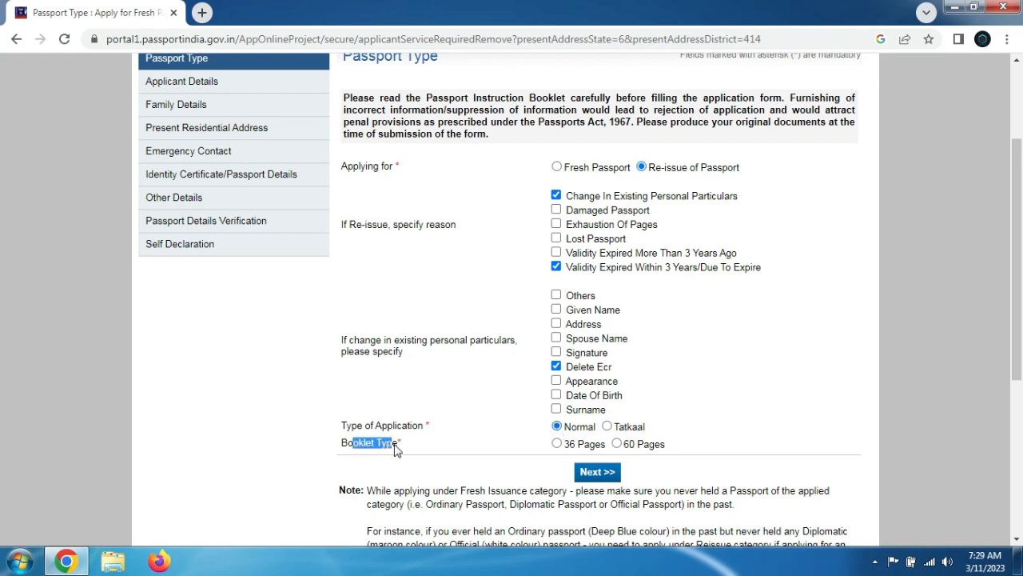
pyautogui.click(629, 452)
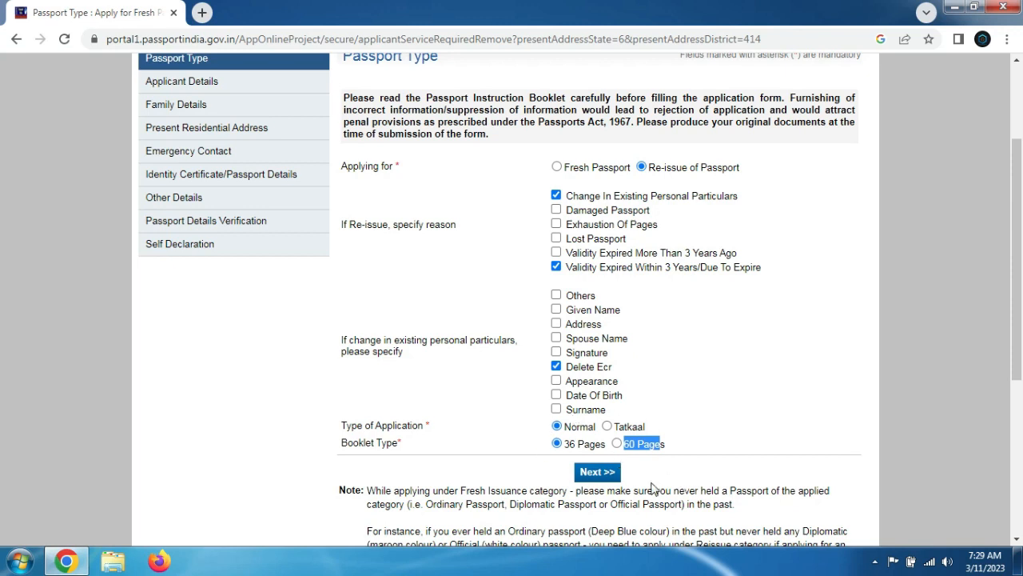
pyautogui.click(596, 471)
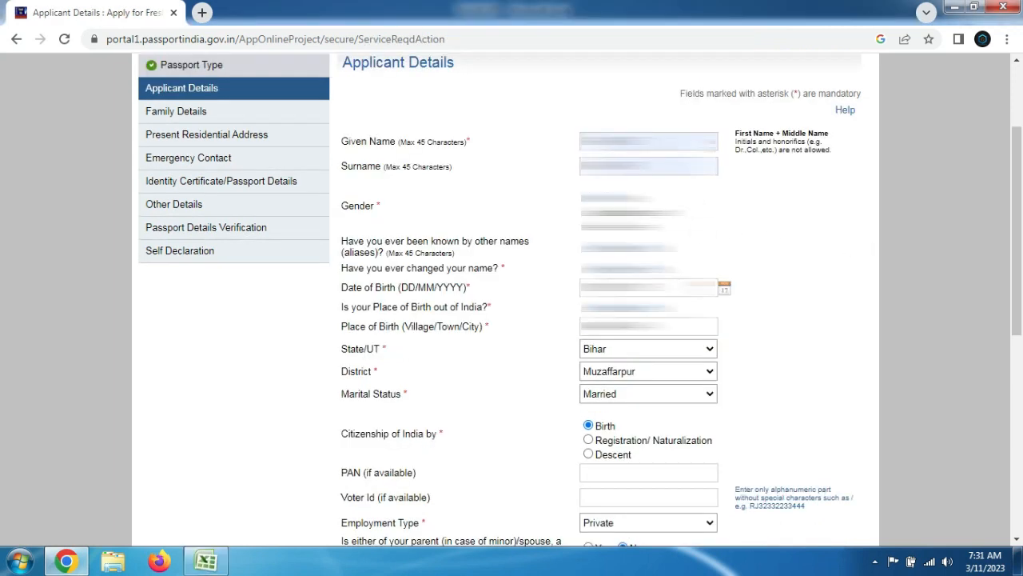
# Review the applicant's name rules, alias and name-change questions, birth details and the available marital status options
pyautogui.click(637, 138)
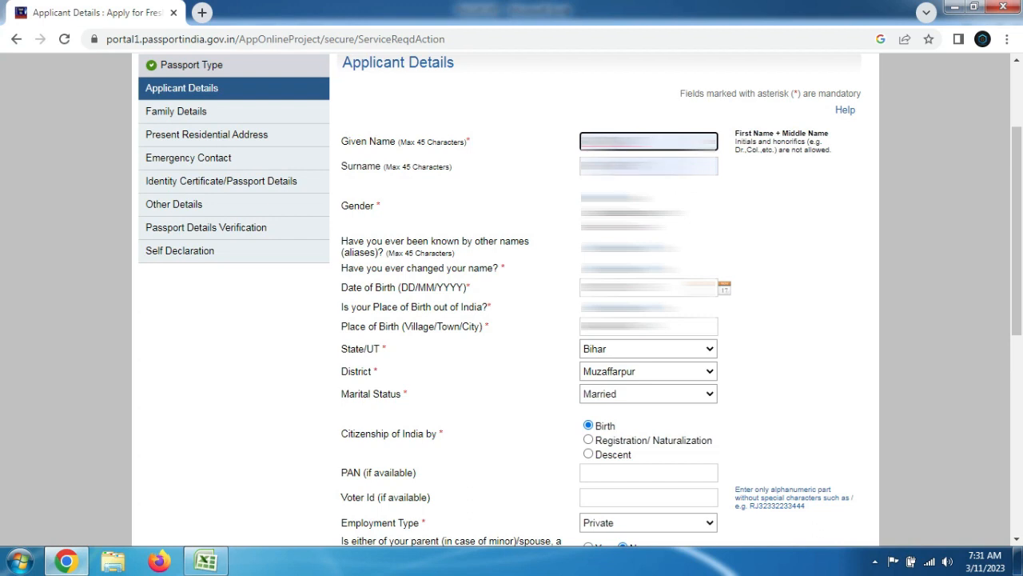
pyautogui.moveTo(741, 152); pyautogui.dragTo(774, 158)
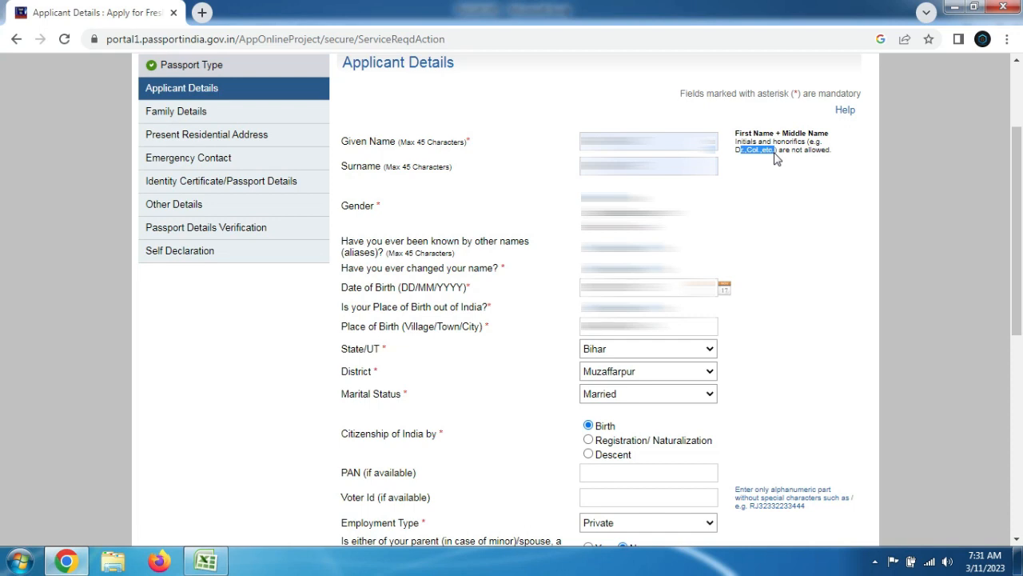
pyautogui.click(812, 206)
pyautogui.moveTo(353, 241); pyautogui.dragTo(472, 245)
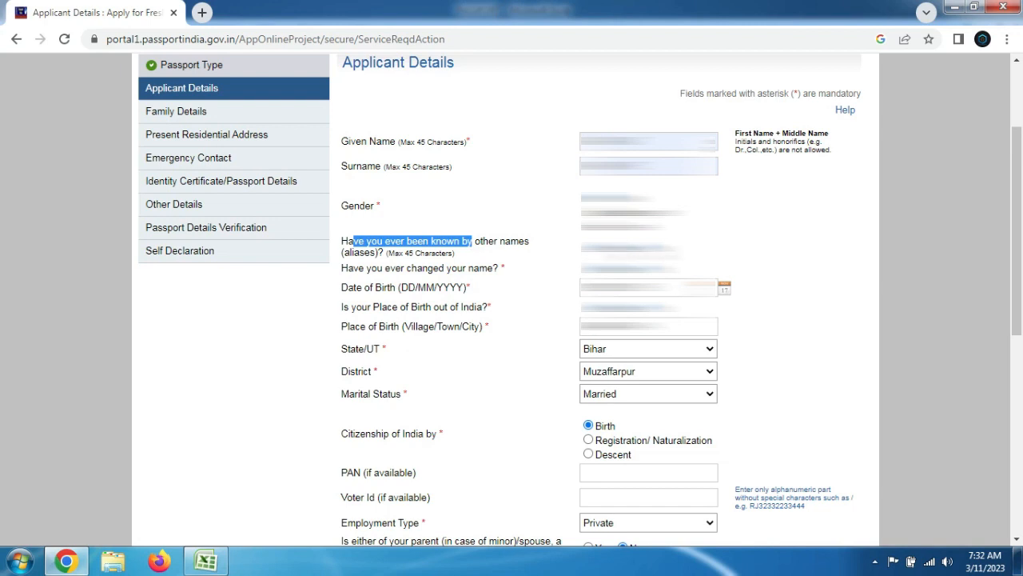
pyautogui.moveTo(361, 272); pyautogui.dragTo(480, 275)
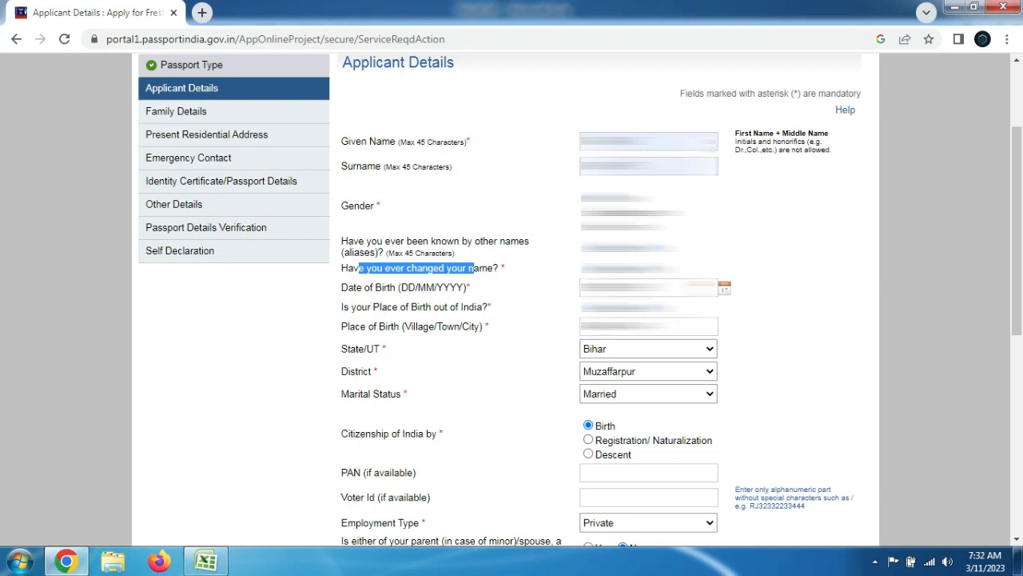
pyautogui.click(447, 315)
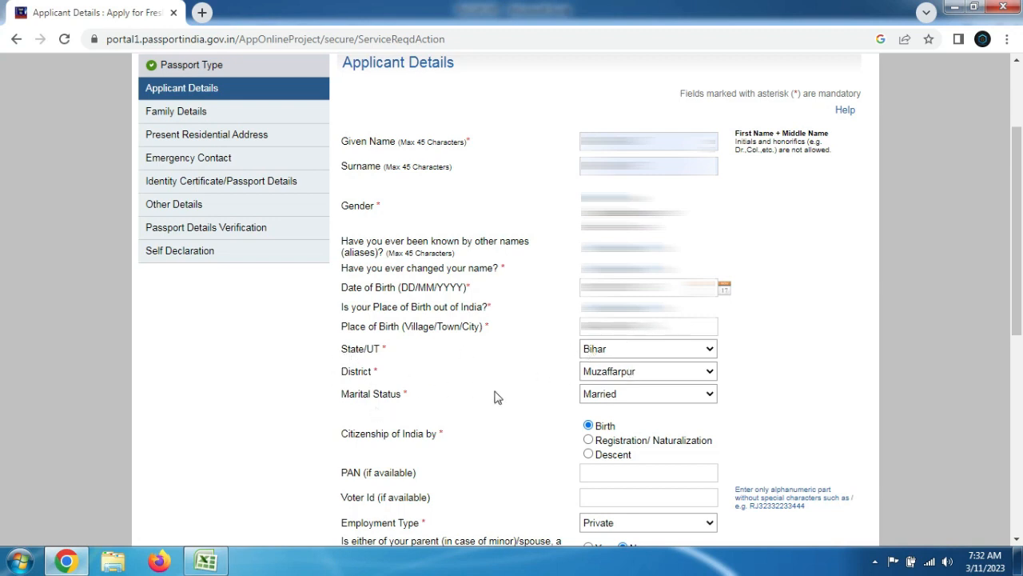
pyautogui.click(658, 399)
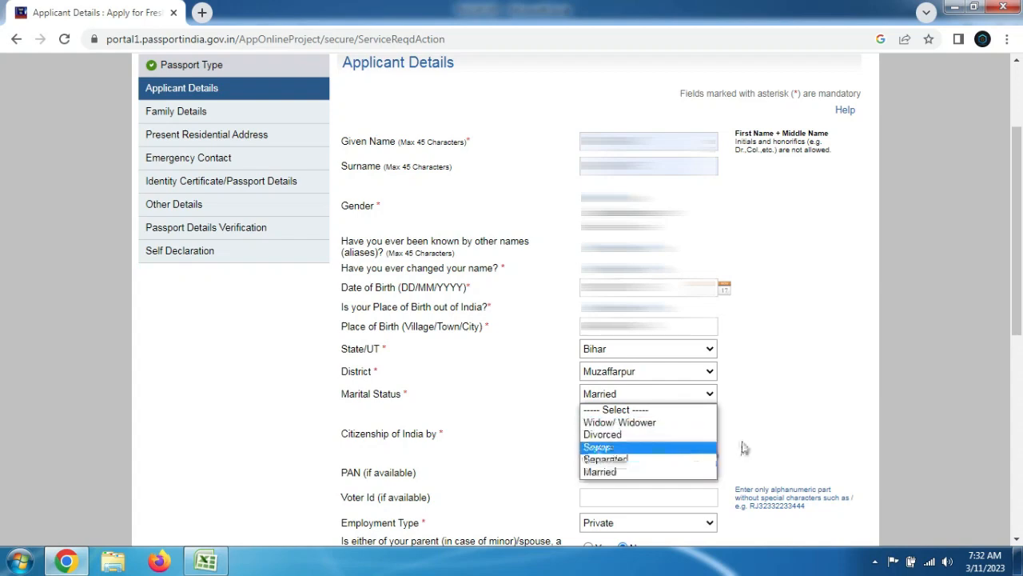
pyautogui.click(812, 400)
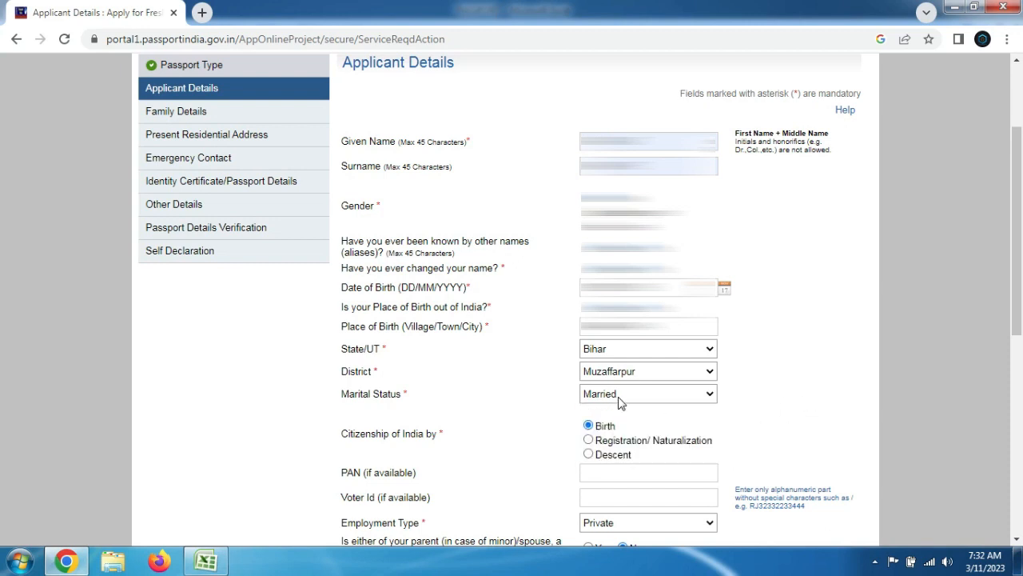
# Review the citizenship, PAN and Voter Id fields, the employment type options and the question about a parent or spouse in government service
pyautogui.moveTo(1021, 210); pyautogui.dragTo(1014, 335)
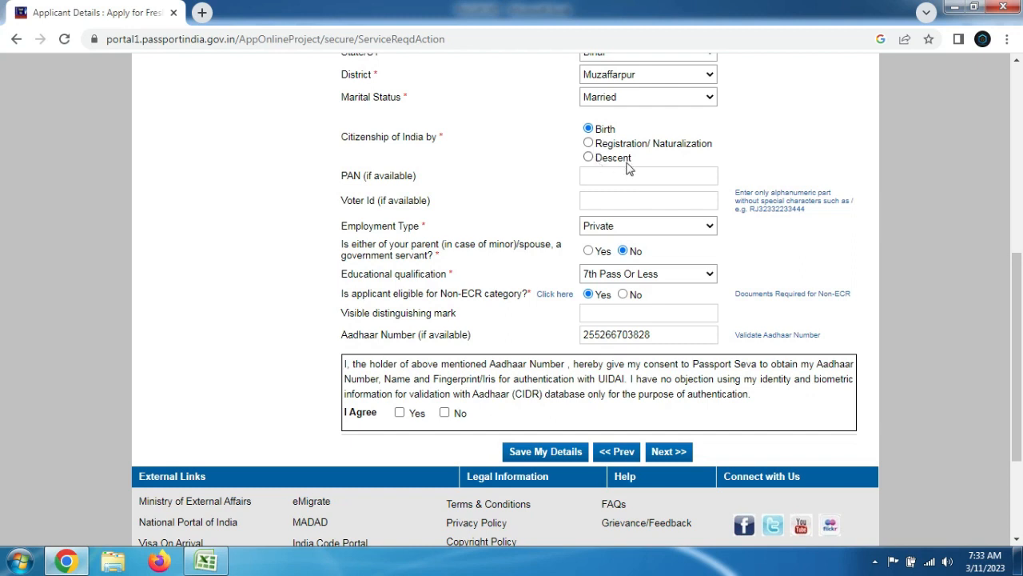
pyautogui.moveTo(365, 176); pyautogui.dragTo(434, 178)
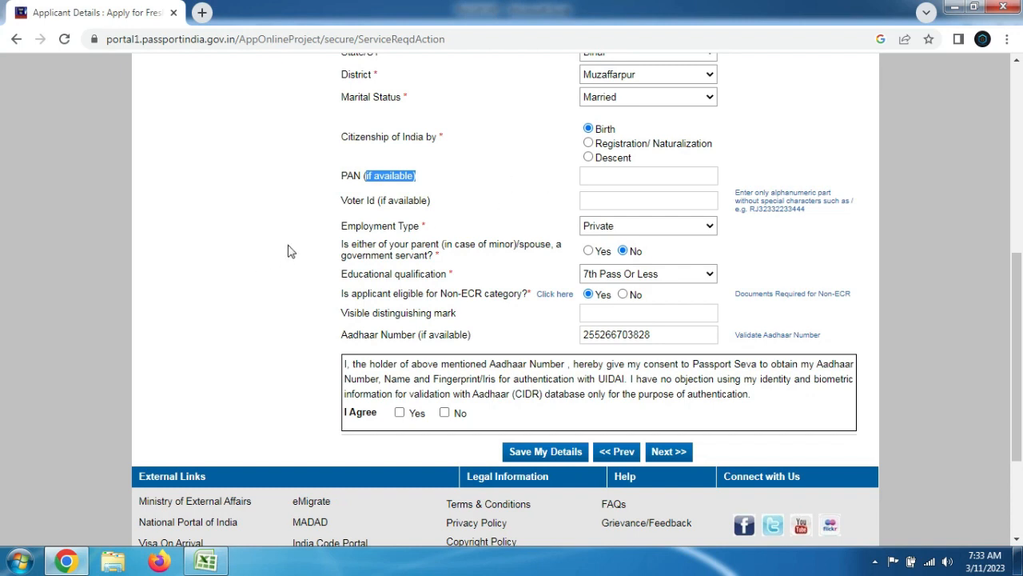
pyautogui.click(676, 230)
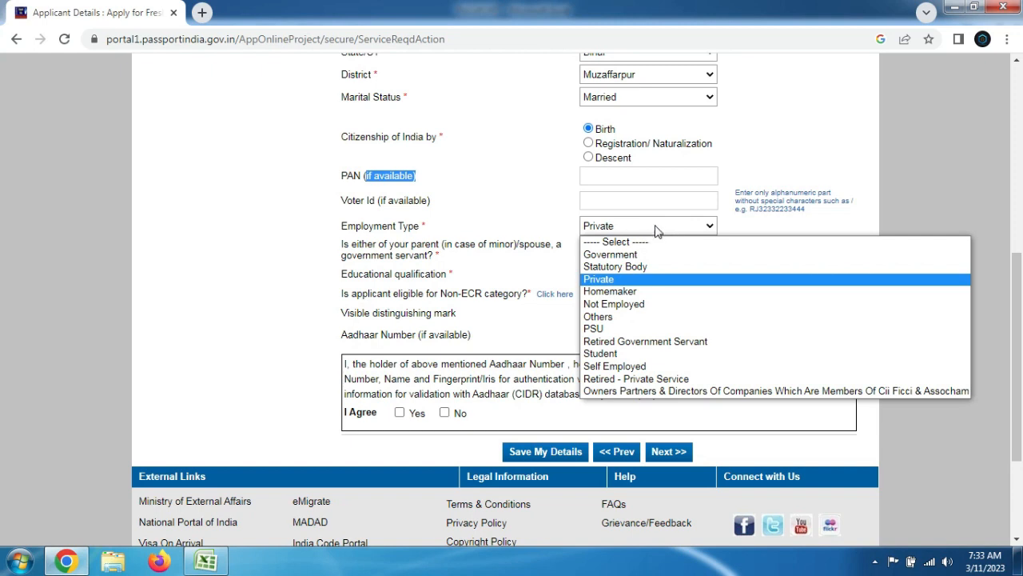
pyautogui.click(748, 227)
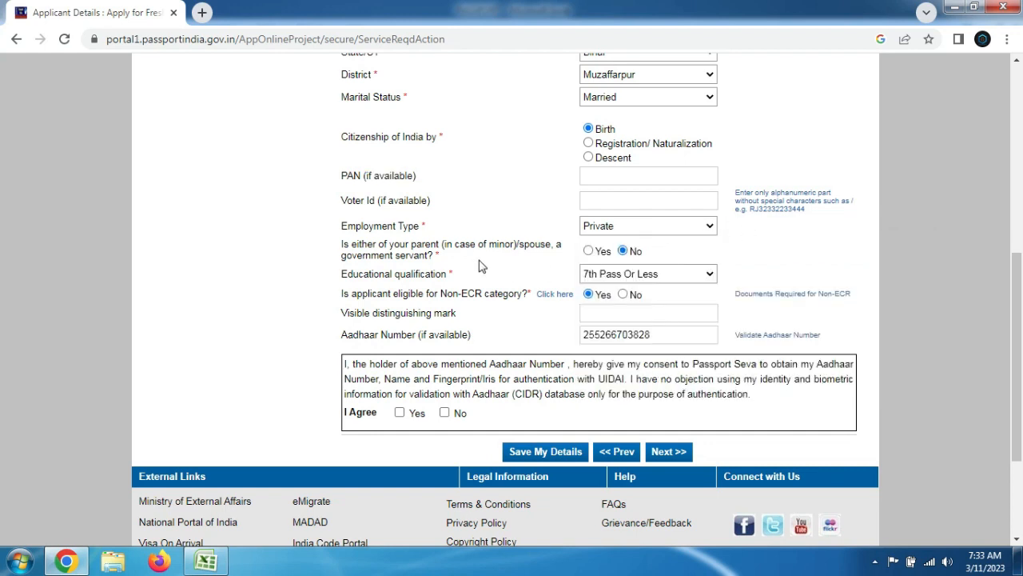
pyautogui.moveTo(343, 245); pyautogui.dragTo(440, 255)
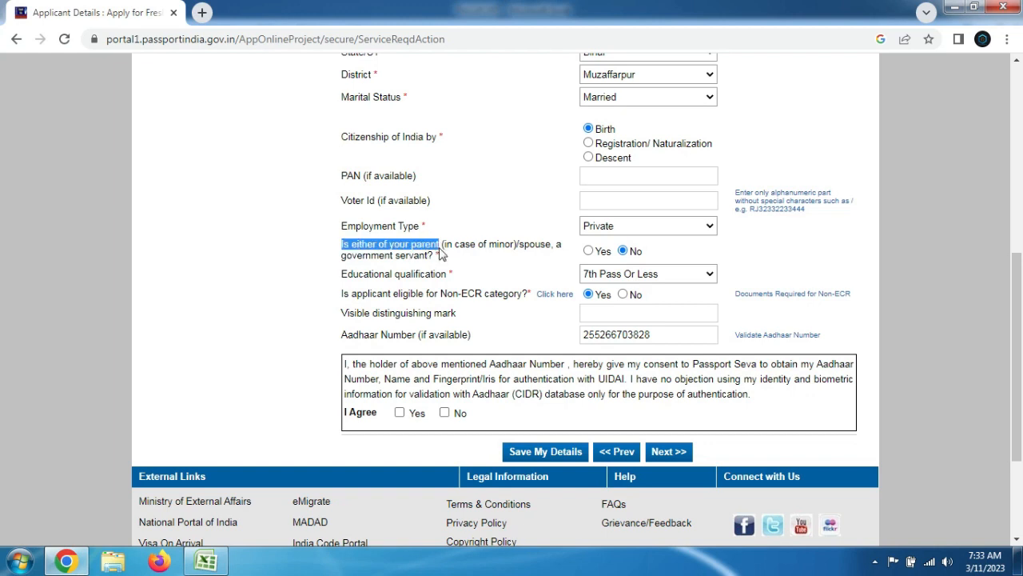
pyautogui.click(483, 262)
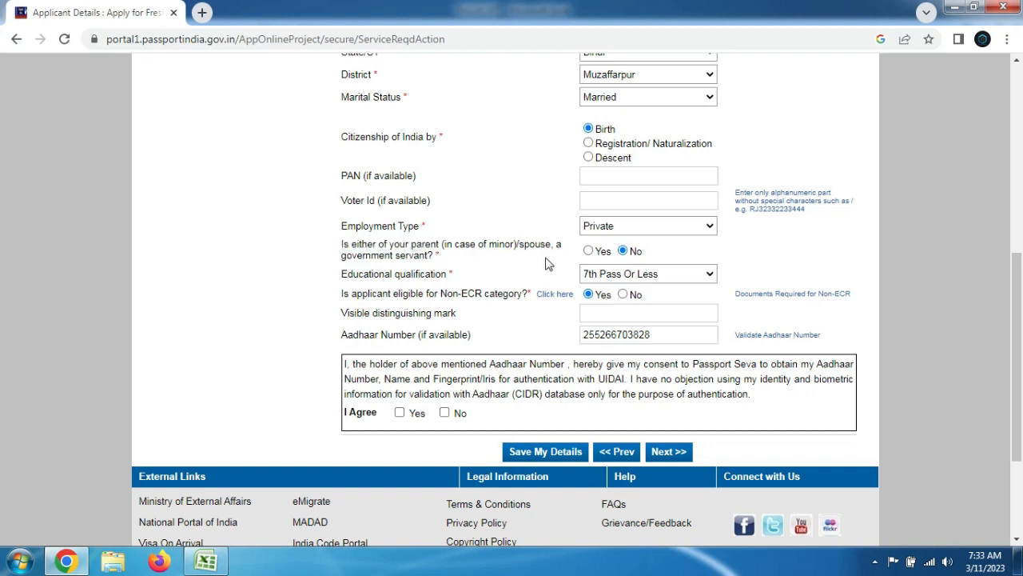
pyautogui.moveTo(519, 250); pyautogui.dragTo(552, 264)
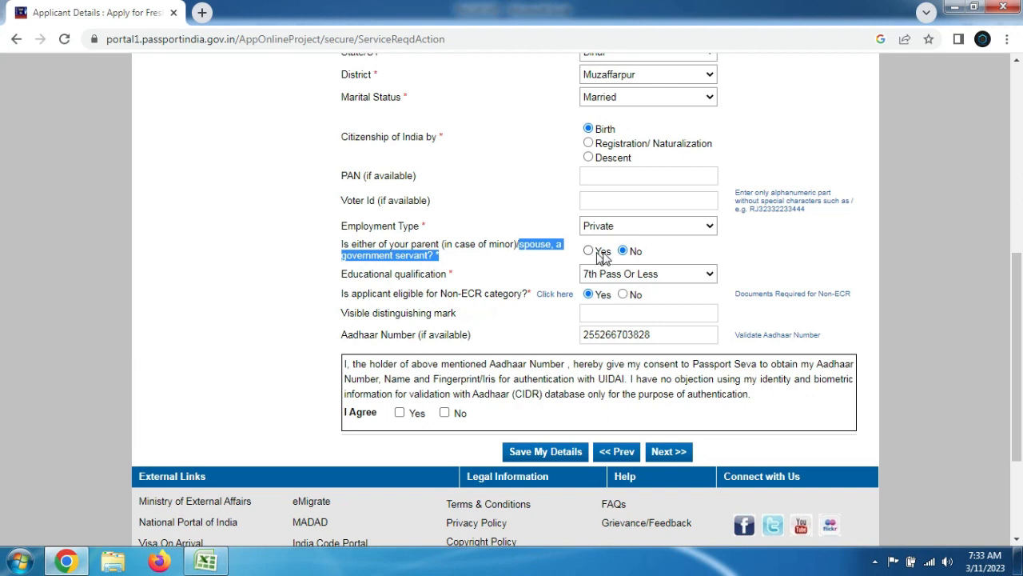
pyautogui.moveTo(489, 244); pyautogui.dragTo(550, 250)
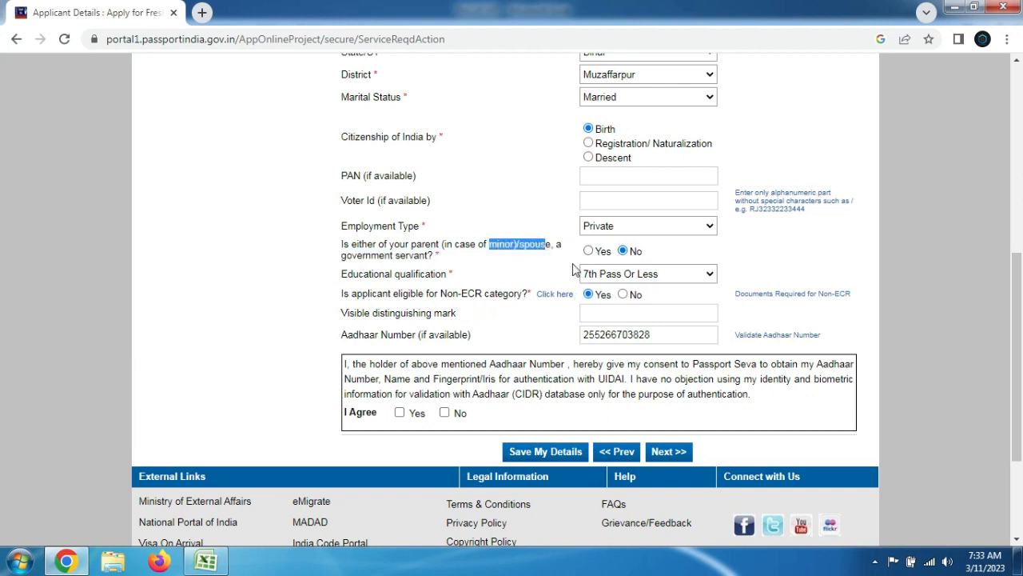
pyautogui.click(531, 247)
pyautogui.moveTo(523, 247); pyautogui.dragTo(559, 247)
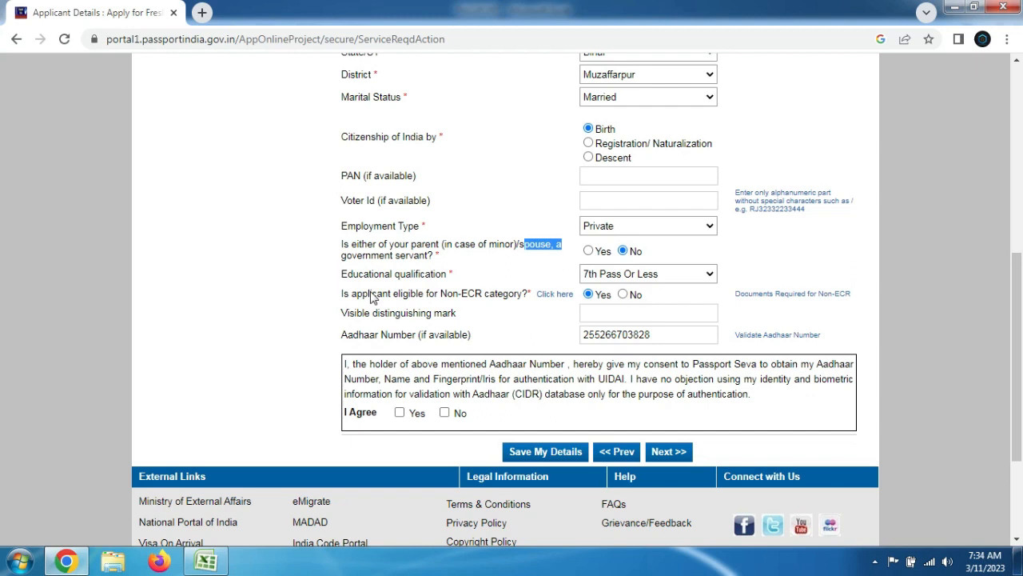
# Review the educational qualification options, the Non-ECR eligibility question and the visible distinguishing mark field
pyautogui.click(633, 276)
pyautogui.click(637, 276)
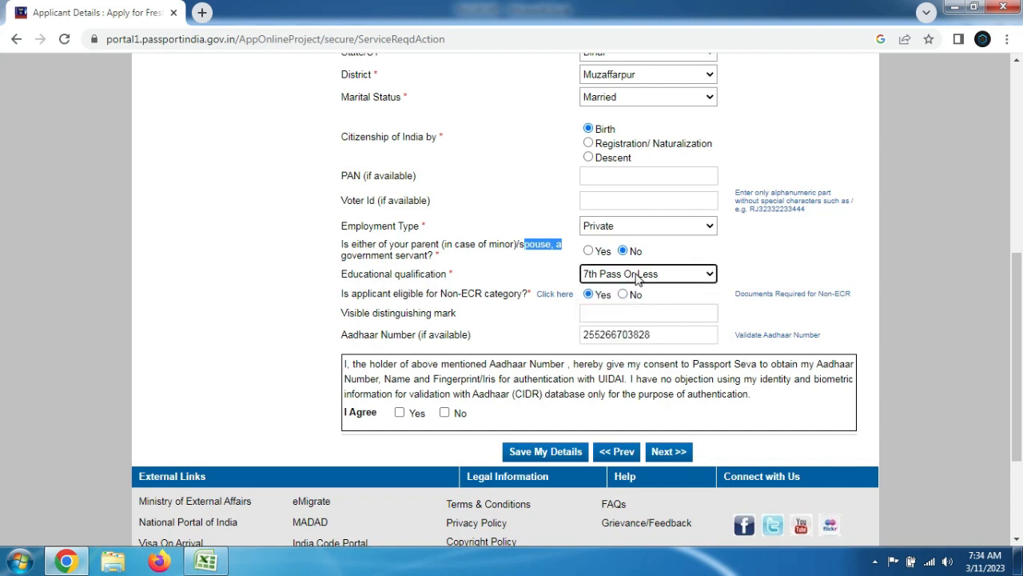
pyautogui.click(637, 277)
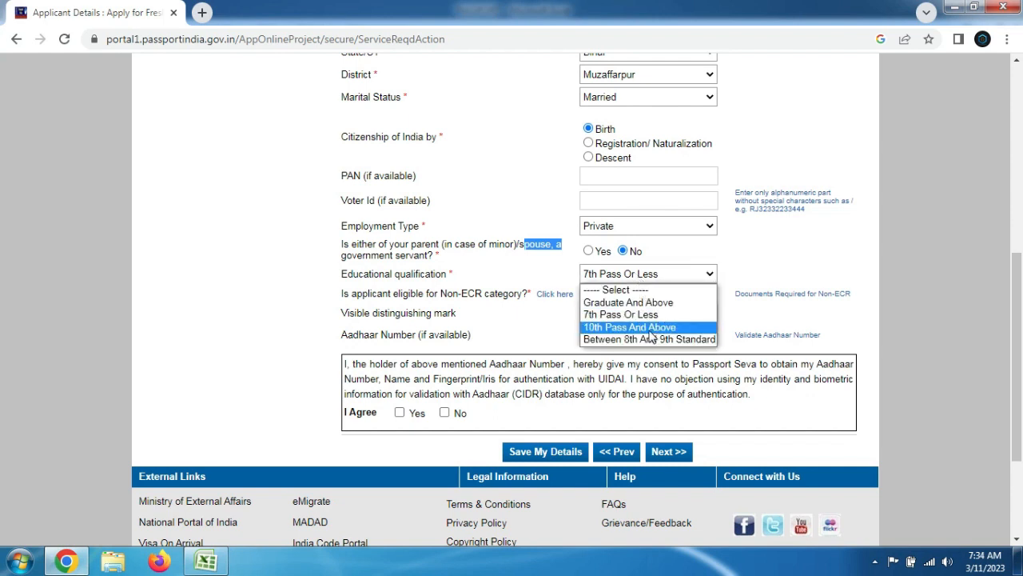
pyautogui.click(772, 263)
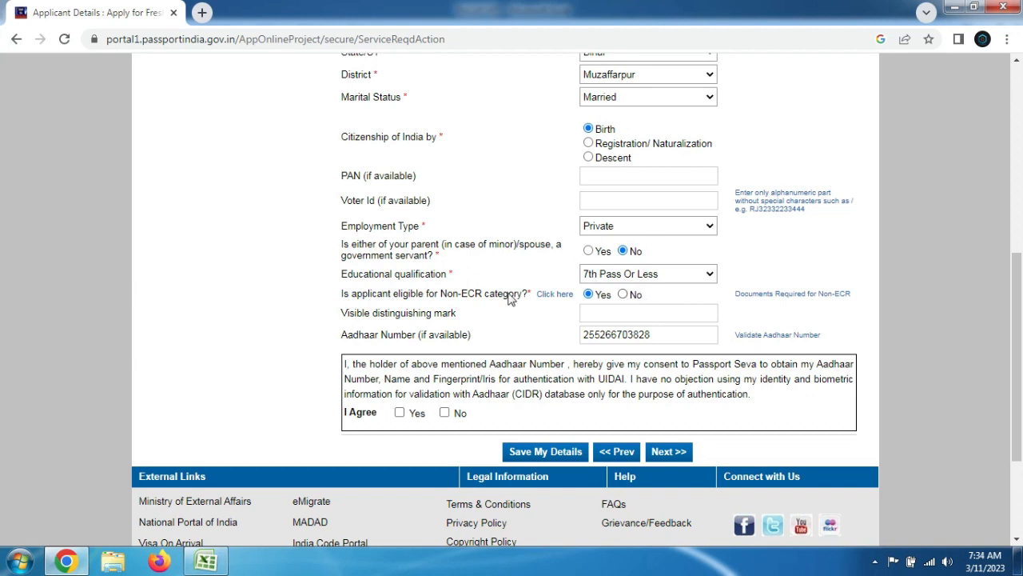
pyautogui.moveTo(447, 296); pyautogui.dragTo(490, 303)
pyautogui.click(468, 300)
pyautogui.click(629, 319)
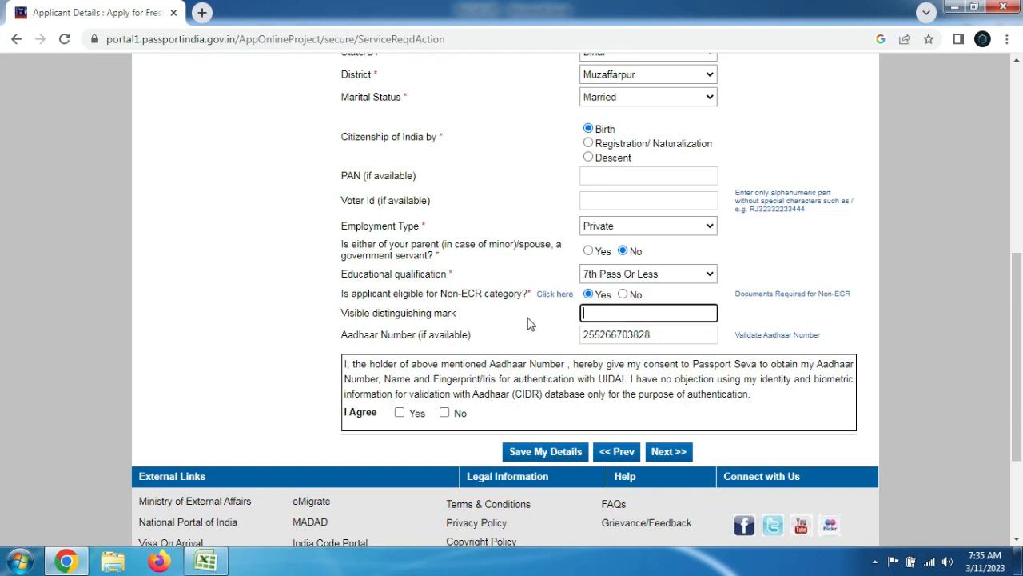
# Check the Aadhaar number, agree to the Aadhaar authentication consent with Yes, and save the Applicant Details
pyautogui.moveTo(343, 334); pyautogui.dragTo(440, 334)
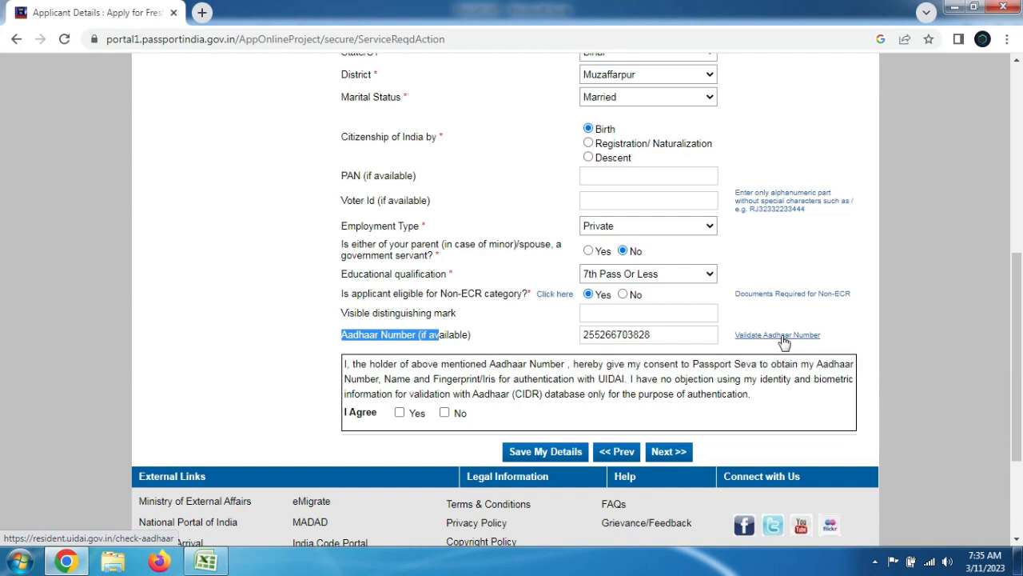
pyautogui.doubleClick(613, 335)
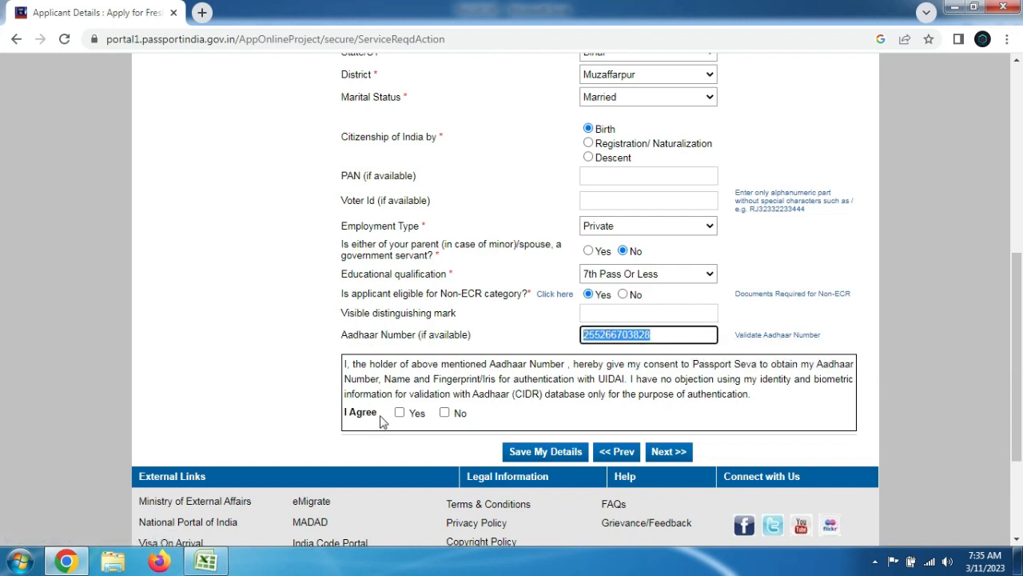
pyautogui.click(400, 413)
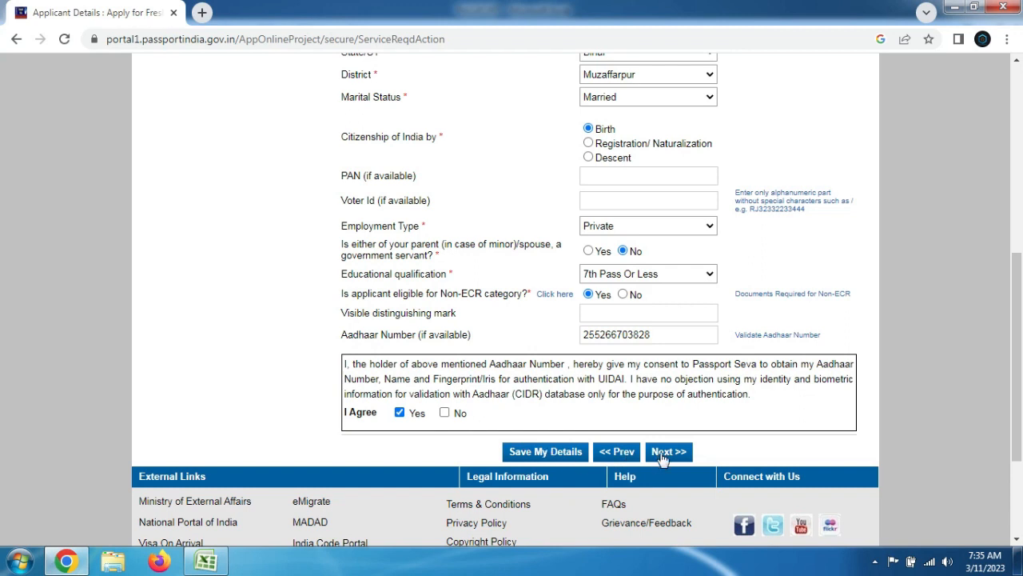
pyautogui.click(558, 452)
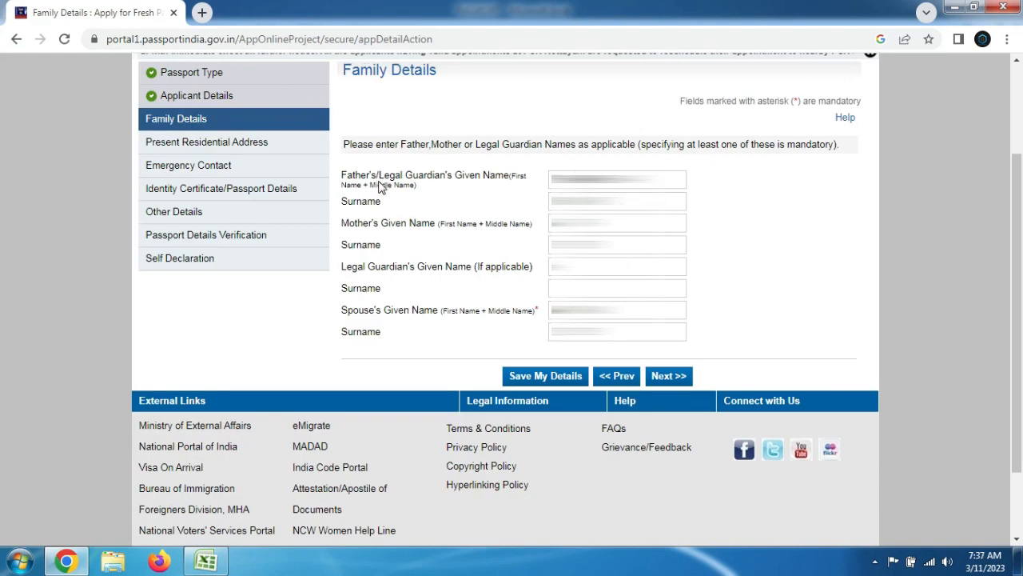
# Check the father's, mother's and spouse's name fields and save the Family Details
pyautogui.click(617, 179)
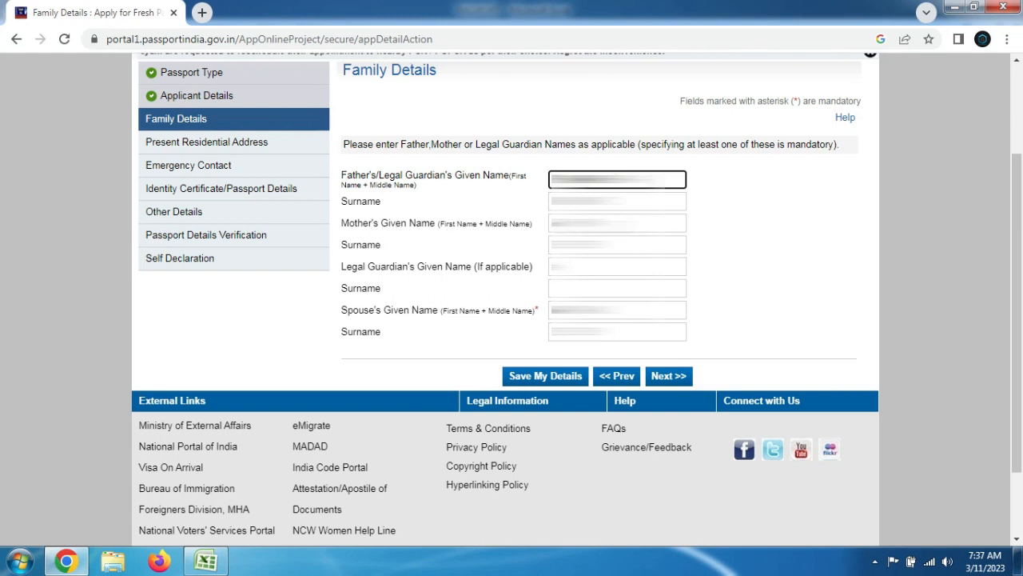
pyautogui.moveTo(348, 312); pyautogui.dragTo(427, 314)
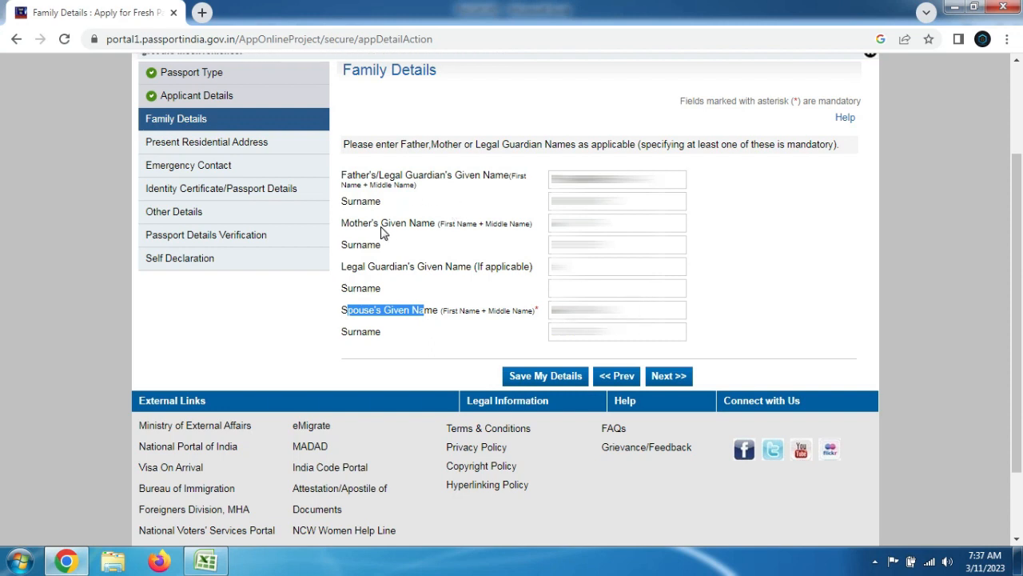
pyautogui.tripleClick(626, 178)
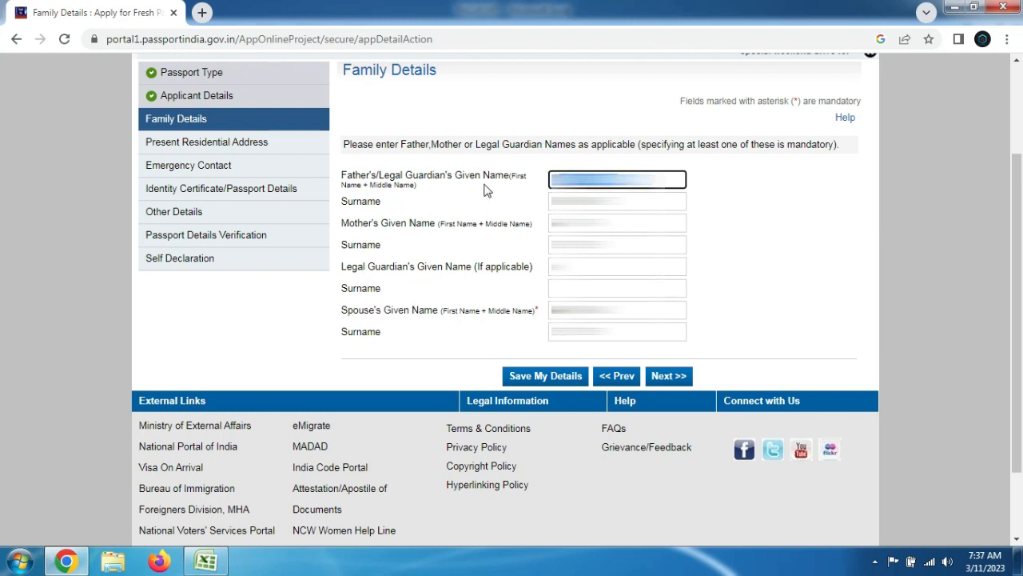
pyautogui.click(810, 238)
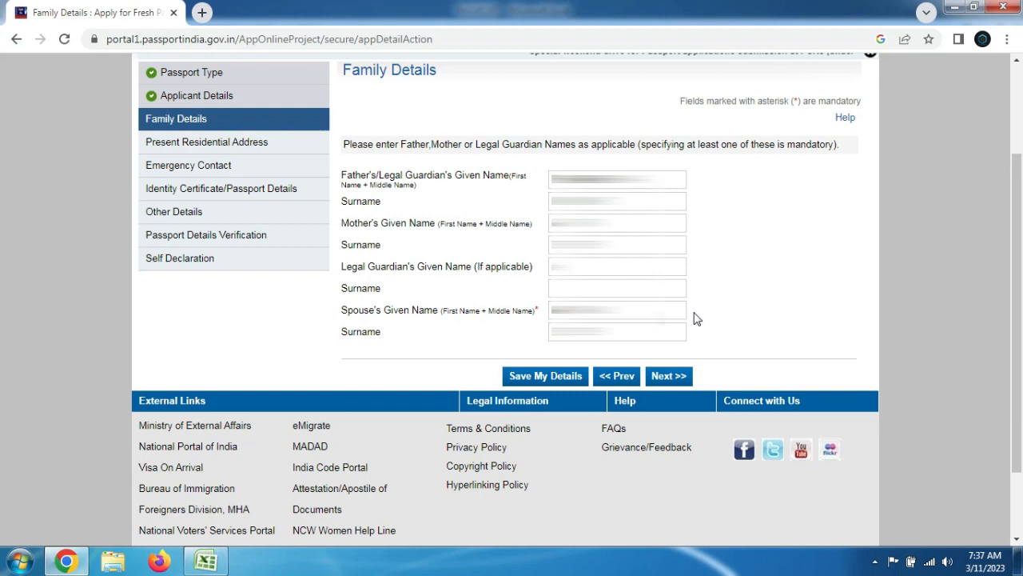
pyautogui.click(565, 383)
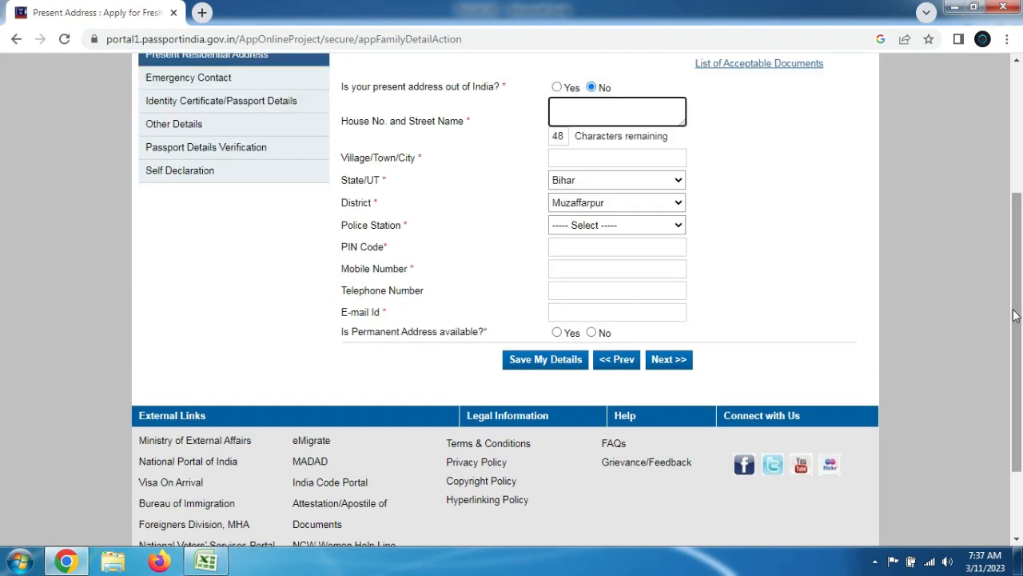
# Check the present address form and mark the permanent address as available and the same as the present address
pyautogui.moveTo(1021, 291); pyautogui.dragTo(1021, 284)
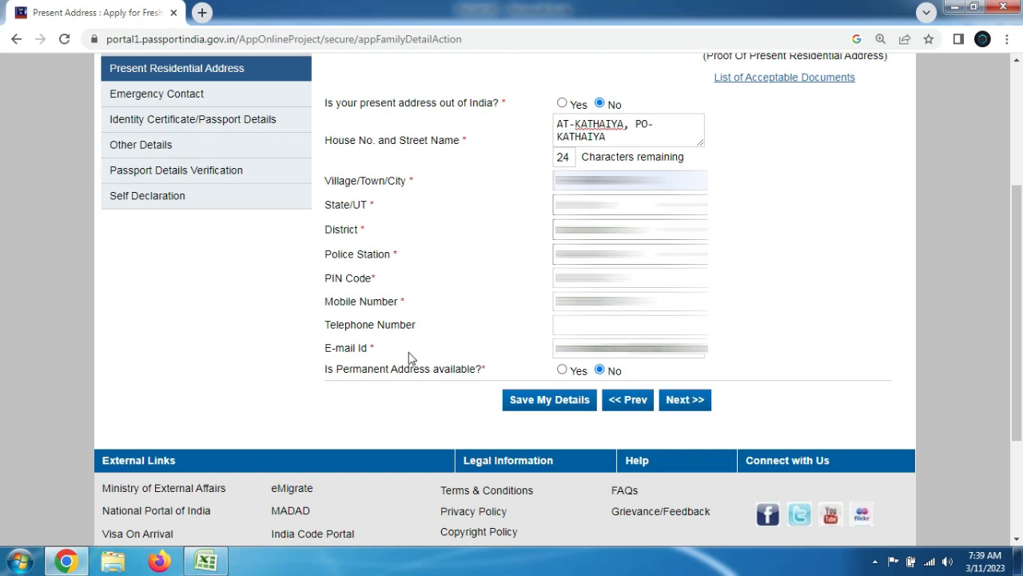
pyautogui.moveTo(338, 326); pyautogui.dragTo(418, 331)
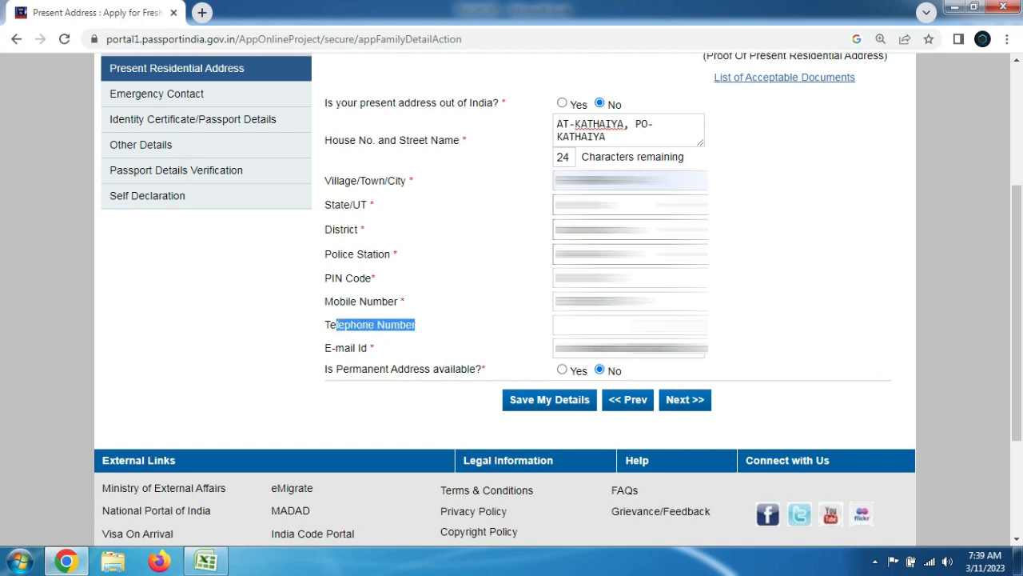
pyautogui.click(619, 326)
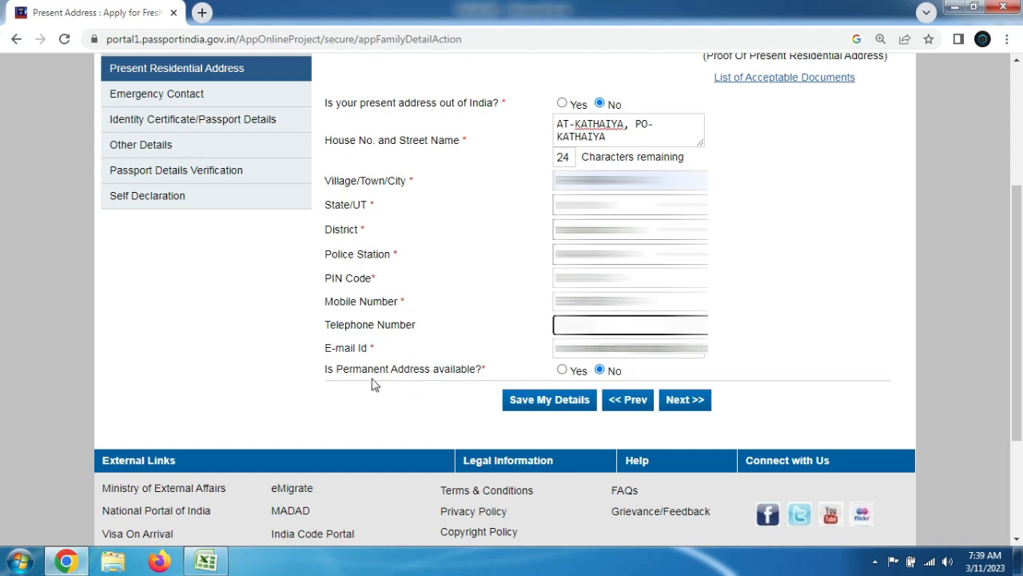
pyautogui.moveTo(325, 376); pyautogui.dragTo(521, 384)
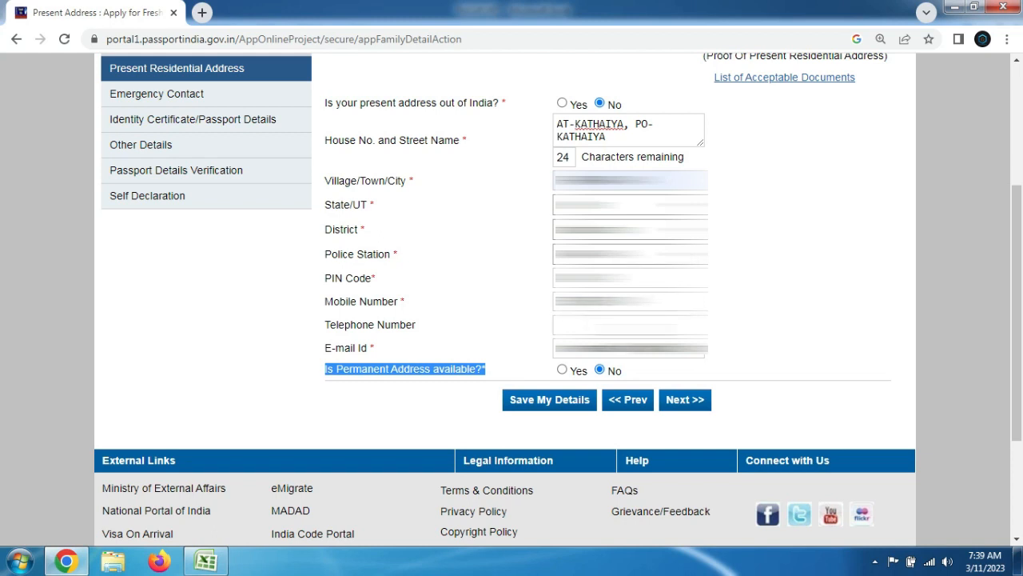
pyautogui.click(562, 369)
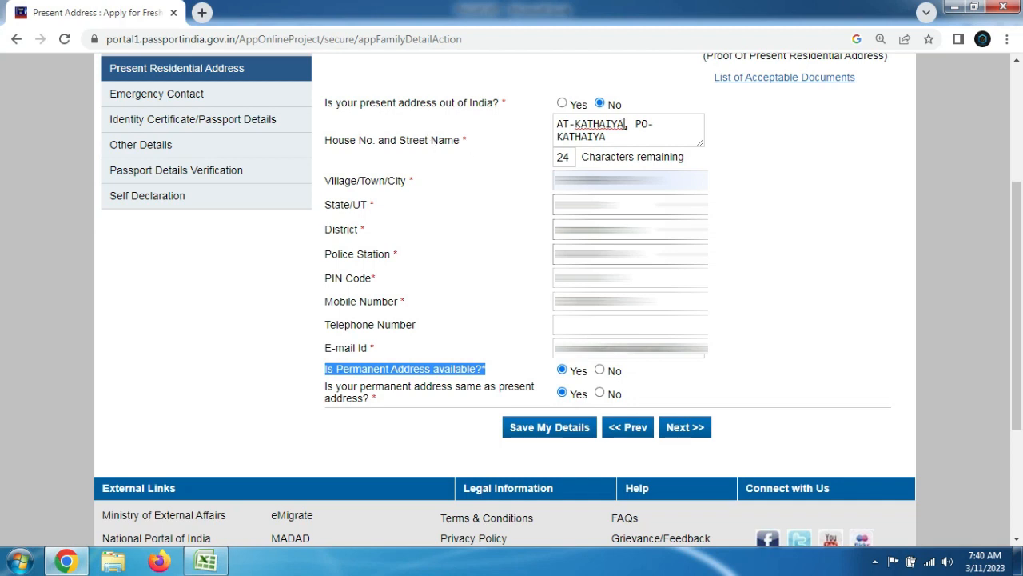
# Check that the present address is set as within India, save the address details and agree to receive SMS updates
pyautogui.moveTo(331, 104); pyautogui.dragTo(501, 105)
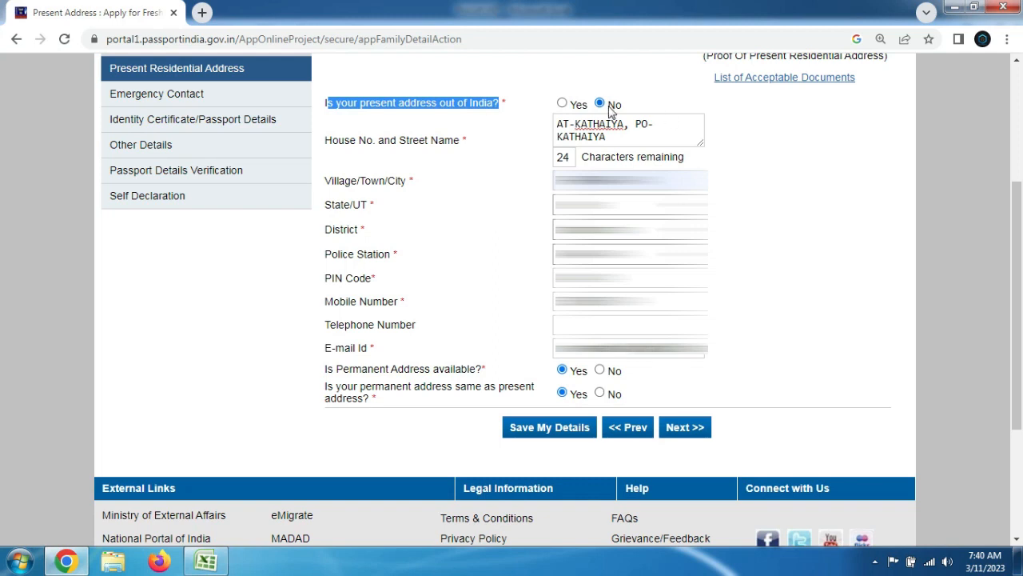
pyautogui.click(566, 428)
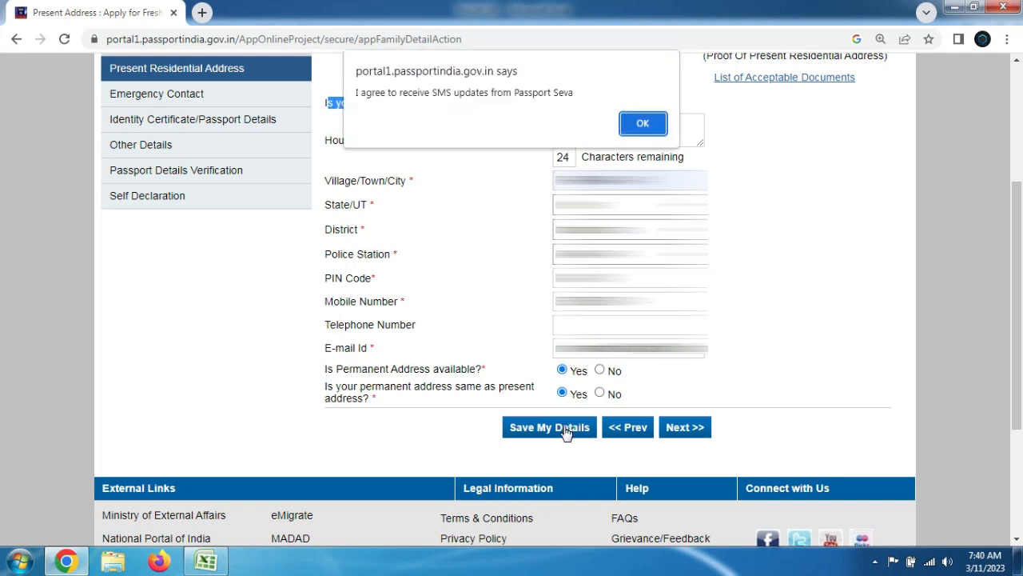
pyautogui.click(643, 122)
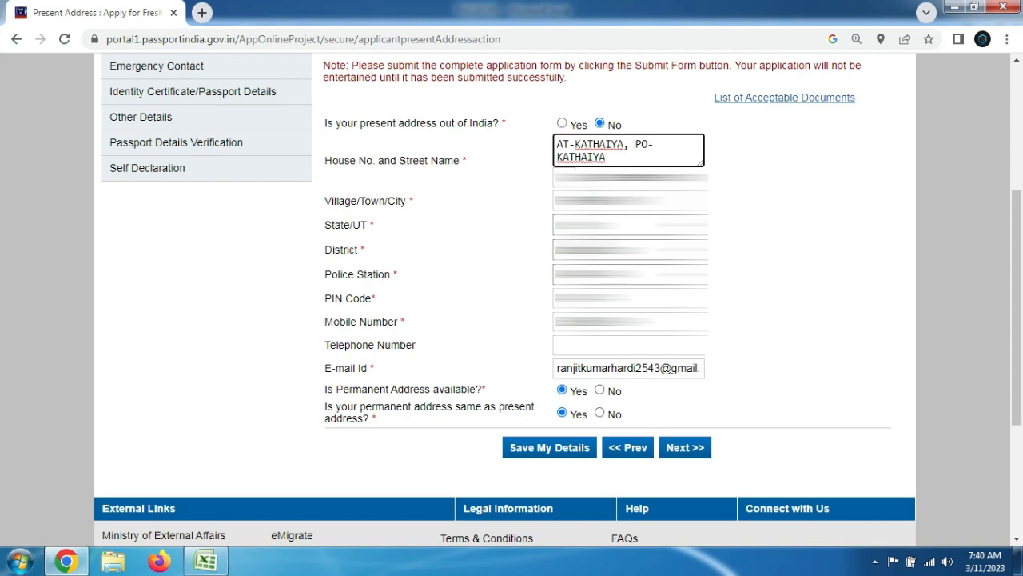
# Continue to Emergency Contact, accepting the SMS updates and the notice that the RPO cannot be changed after saving
pyautogui.click(685, 448)
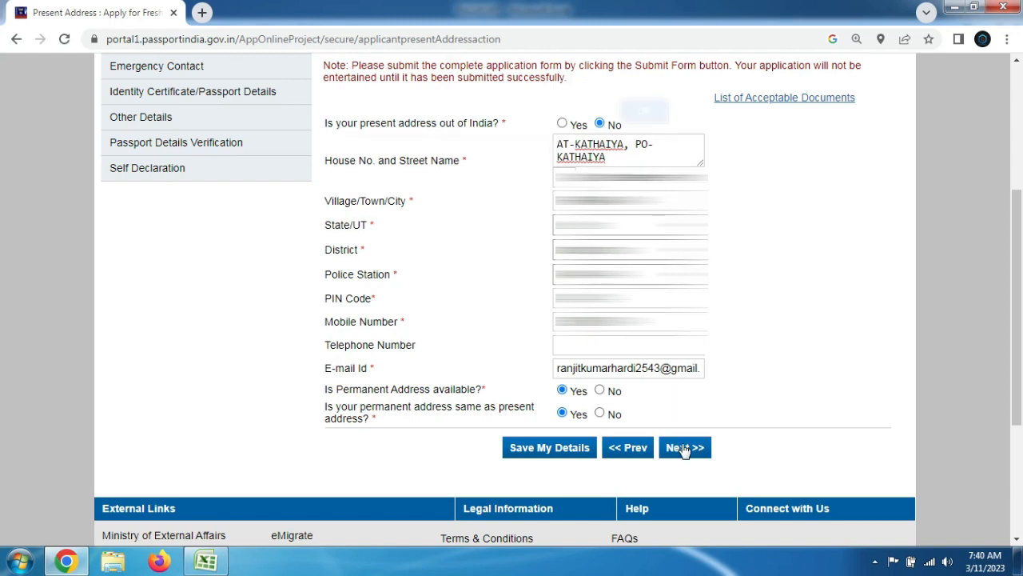
pyautogui.click(637, 126)
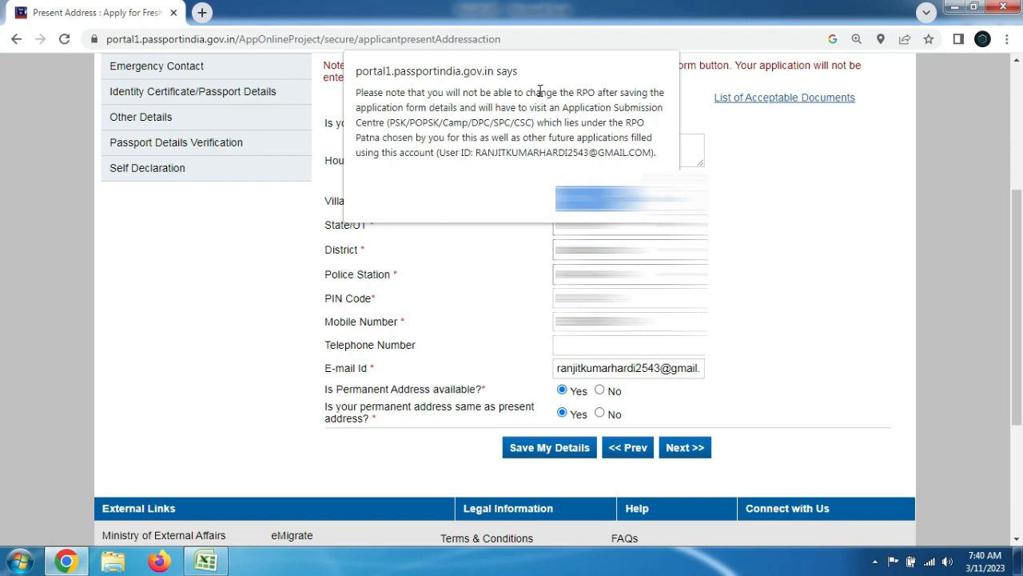
pyautogui.moveTo(470, 152); pyautogui.dragTo(559, 152)
pyautogui.moveTo(570, 94); pyautogui.dragTo(629, 94)
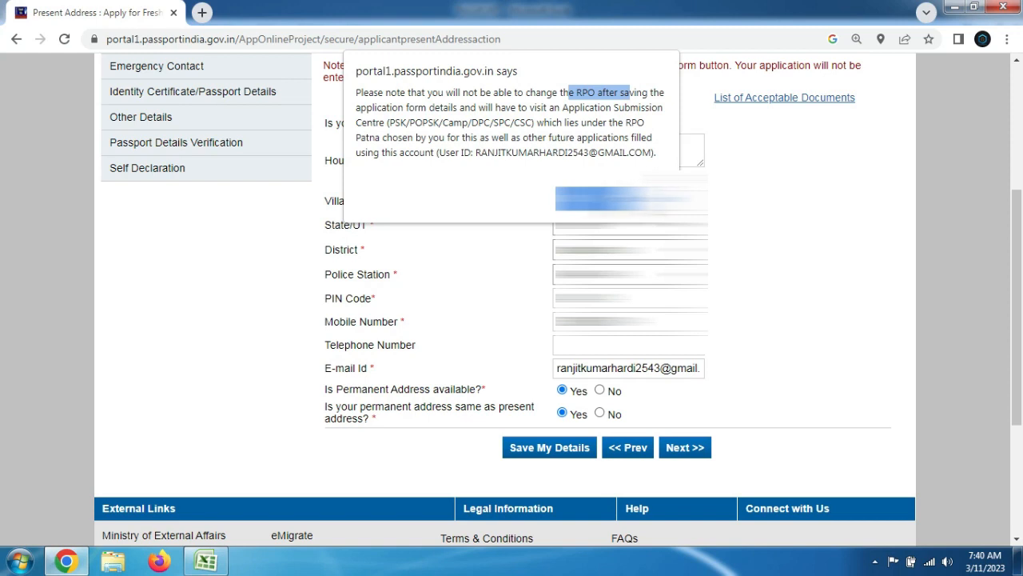
pyautogui.click(586, 199)
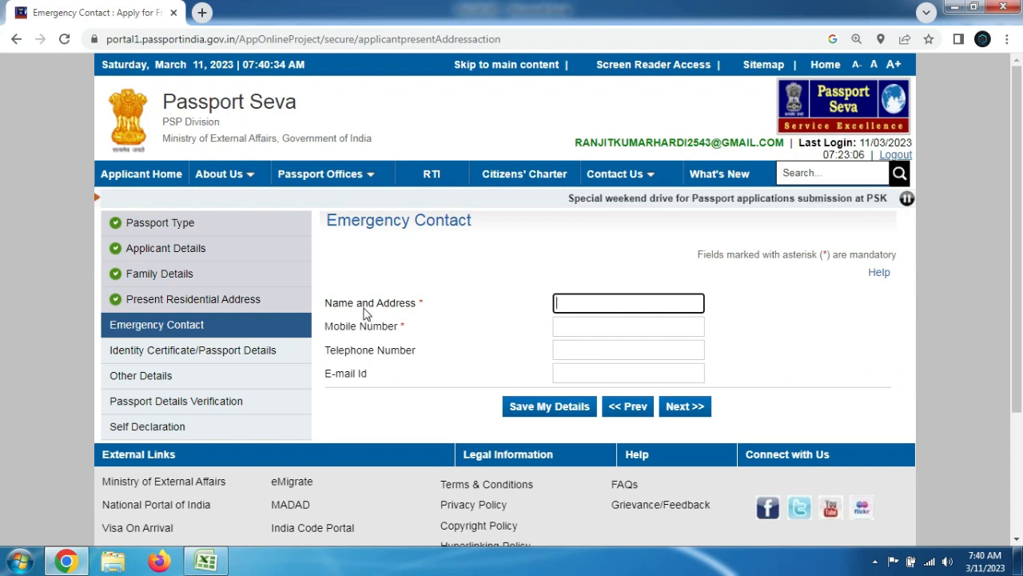
# Fill in the emergency contact's name and address and mobile number
pyautogui.moveTo(338, 308); pyautogui.dragTo(396, 305)
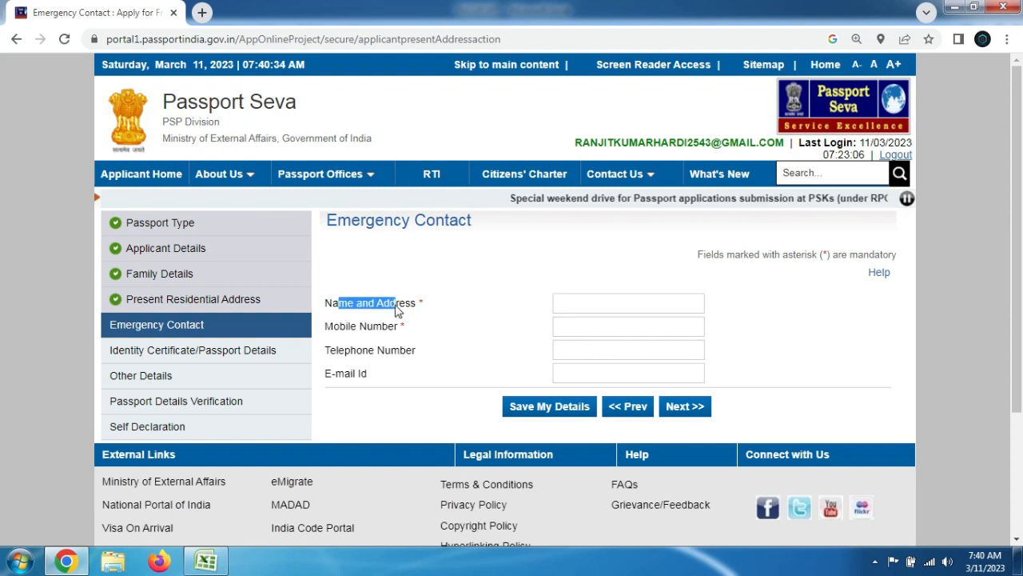
pyautogui.click(613, 330)
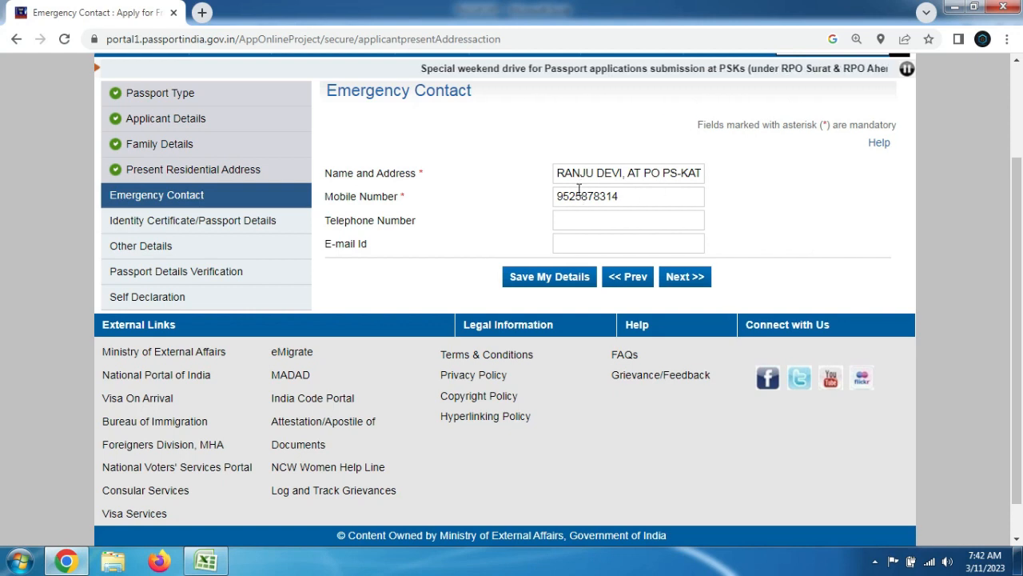
pyautogui.moveTo(558, 176); pyautogui.dragTo(620, 172)
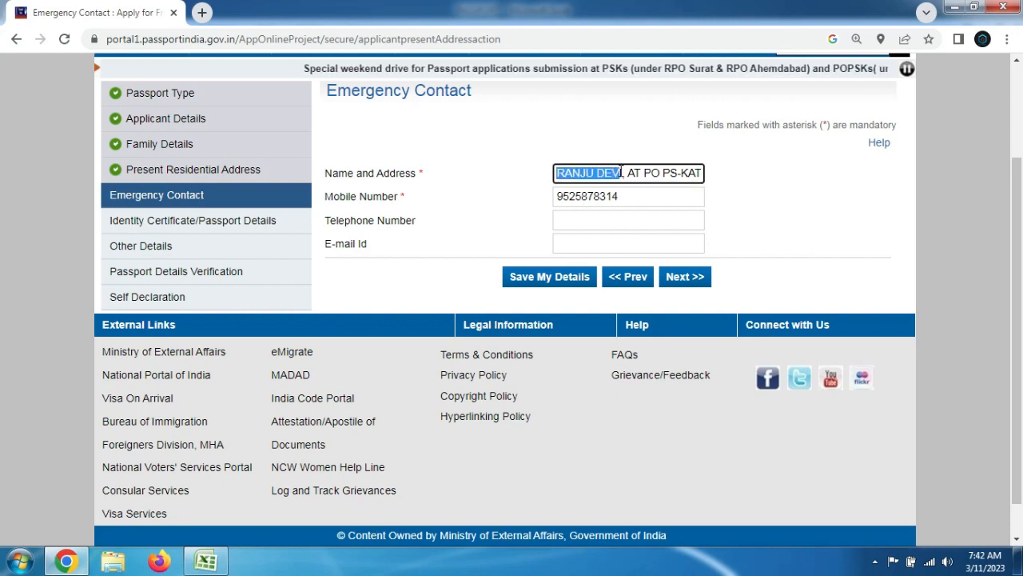
pyautogui.press('Tab')
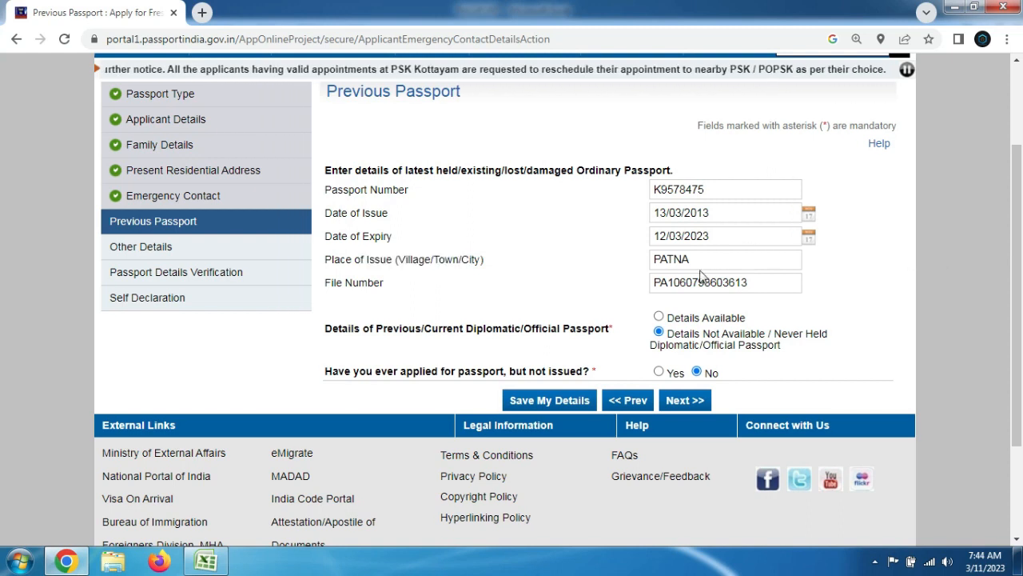
# Check the previous passport's file number and the answers on diplomatic/official passports and on applications made but not issued
pyautogui.moveTo(326, 288); pyautogui.dragTo(395, 288)
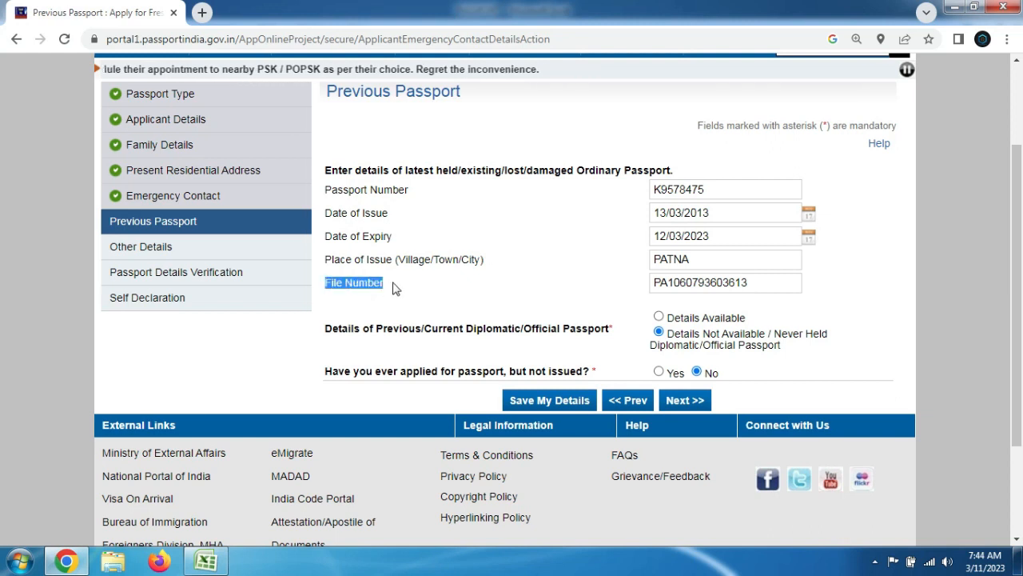
pyautogui.click(775, 281)
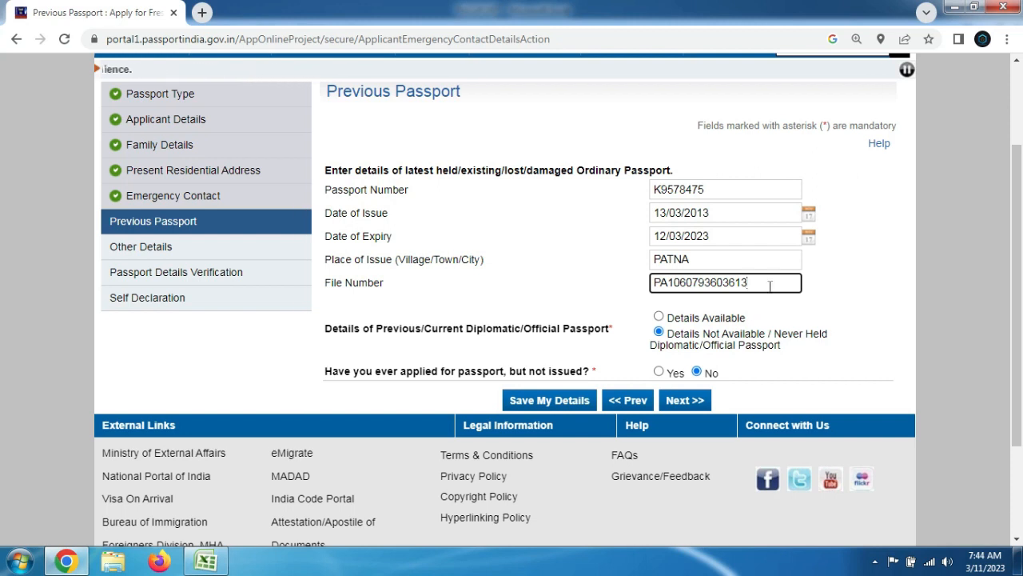
pyautogui.moveTo(772, 281); pyautogui.dragTo(649, 288)
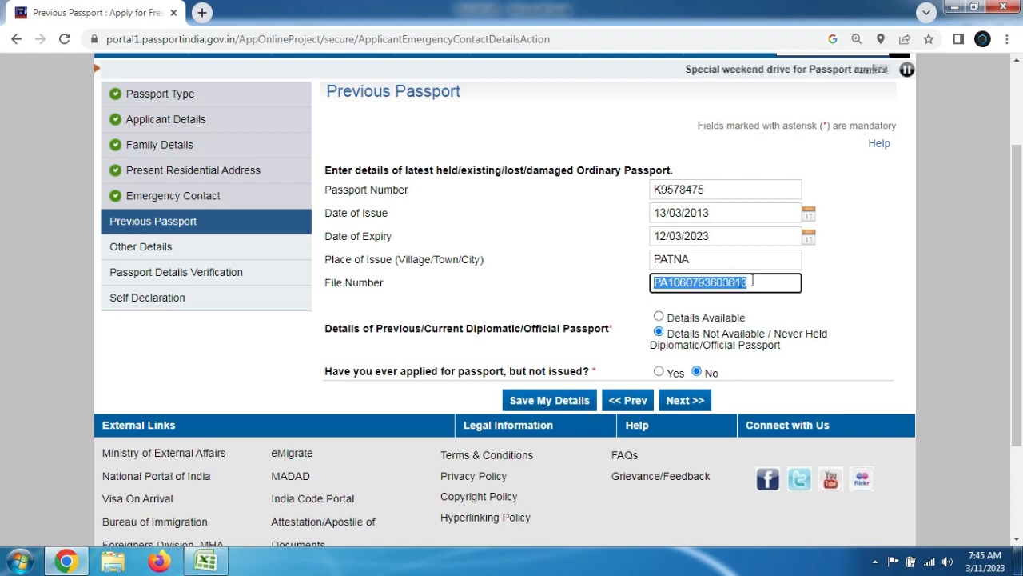
pyautogui.click(851, 275)
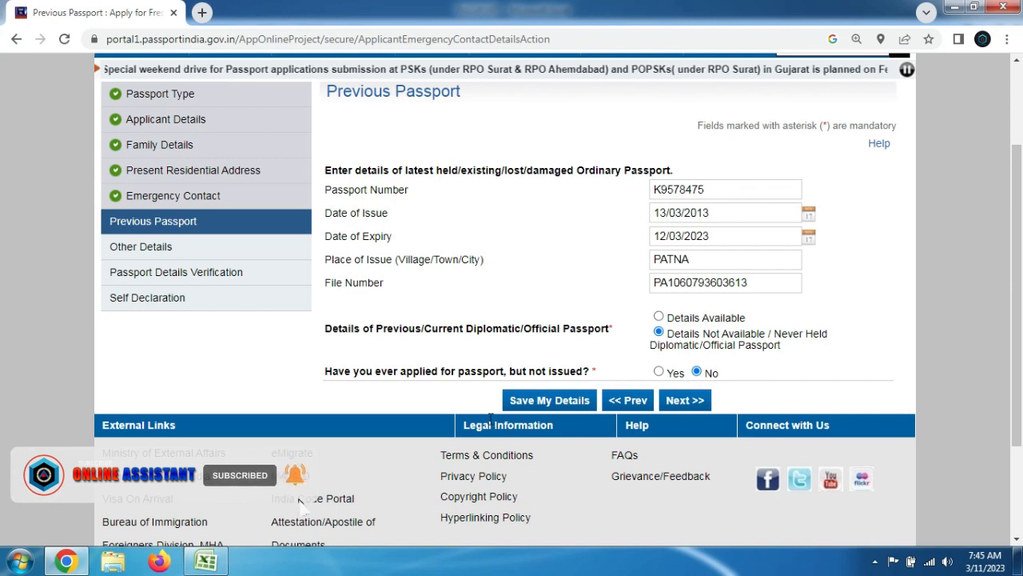
pyautogui.moveTo(323, 329); pyautogui.dragTo(610, 330)
pyautogui.click(821, 359)
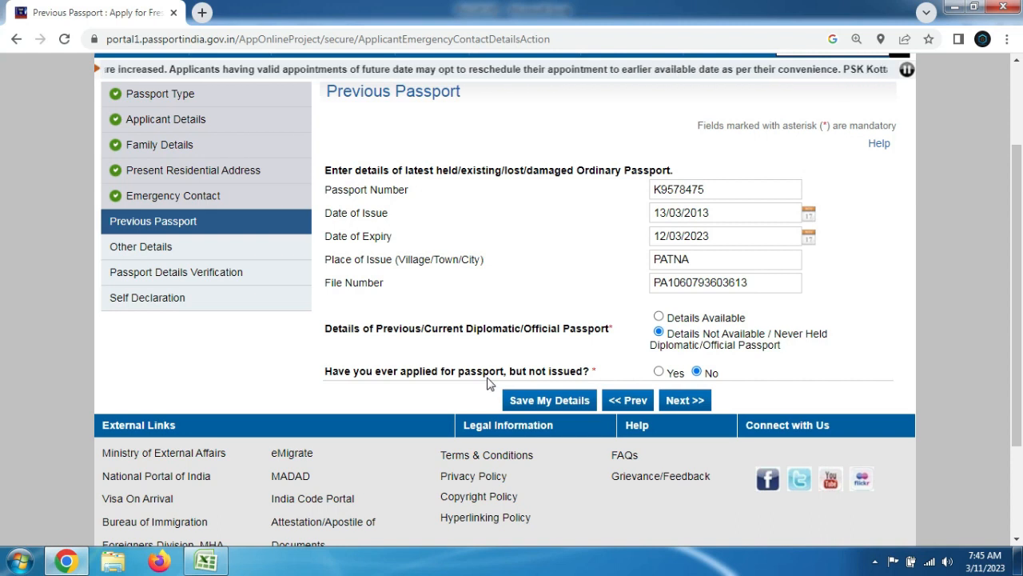
pyautogui.moveTo(483, 374); pyautogui.dragTo(712, 381)
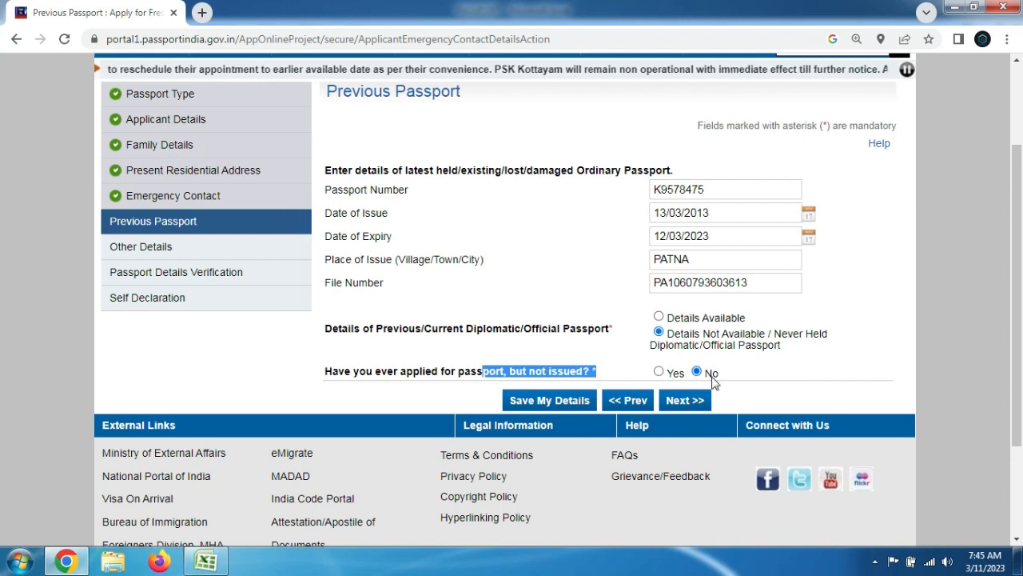
# Save the Previous Passport details and continue to Other Details
pyautogui.click(537, 402)
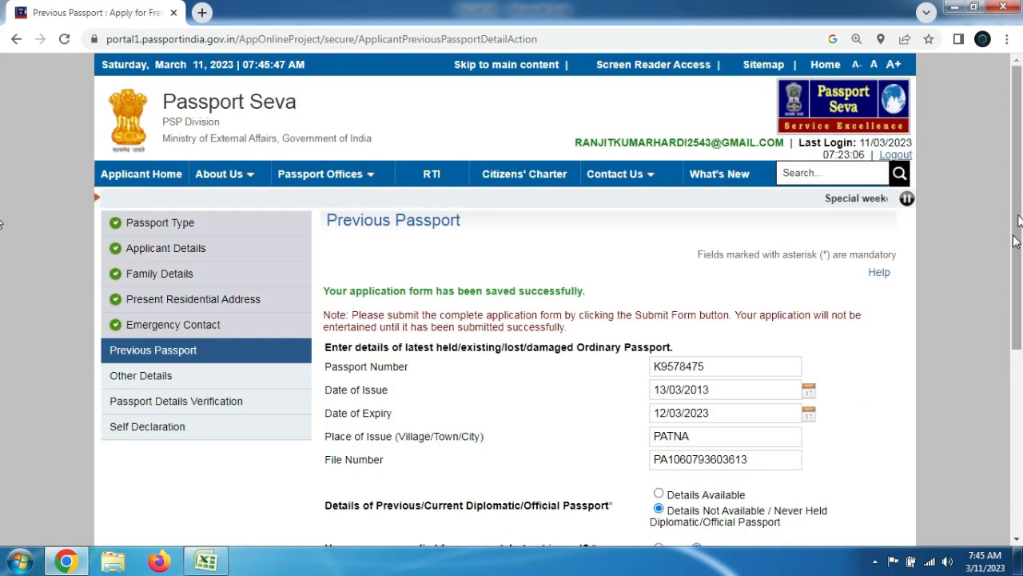
pyautogui.scroll(-3, 1016, 240)
pyautogui.click(695, 360)
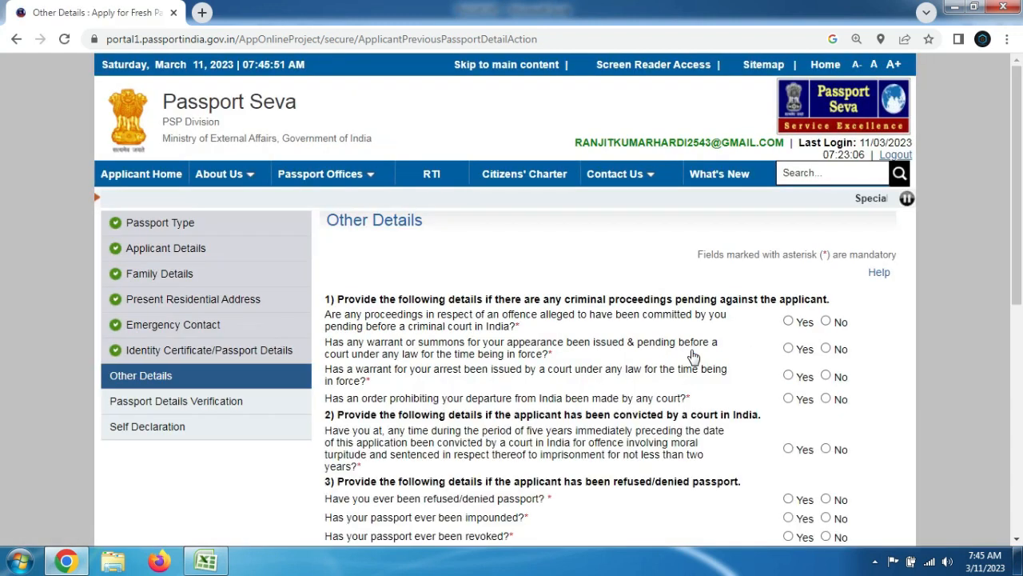
# Answer No to all four questions about criminal proceedings pending against the applicant
pyautogui.scroll(-3, 732, 284)
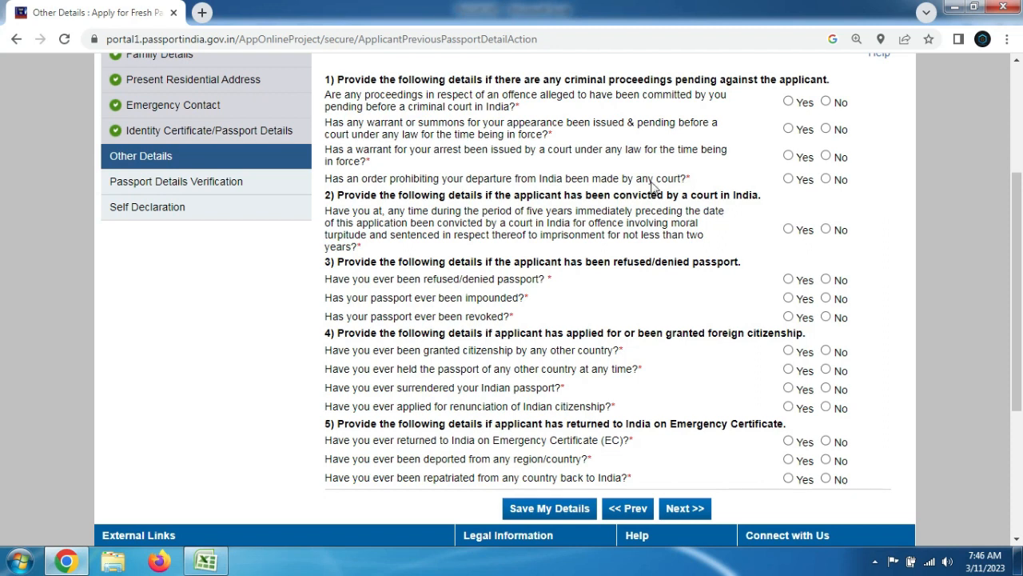
pyautogui.moveTo(337, 83); pyautogui.dragTo(742, 83)
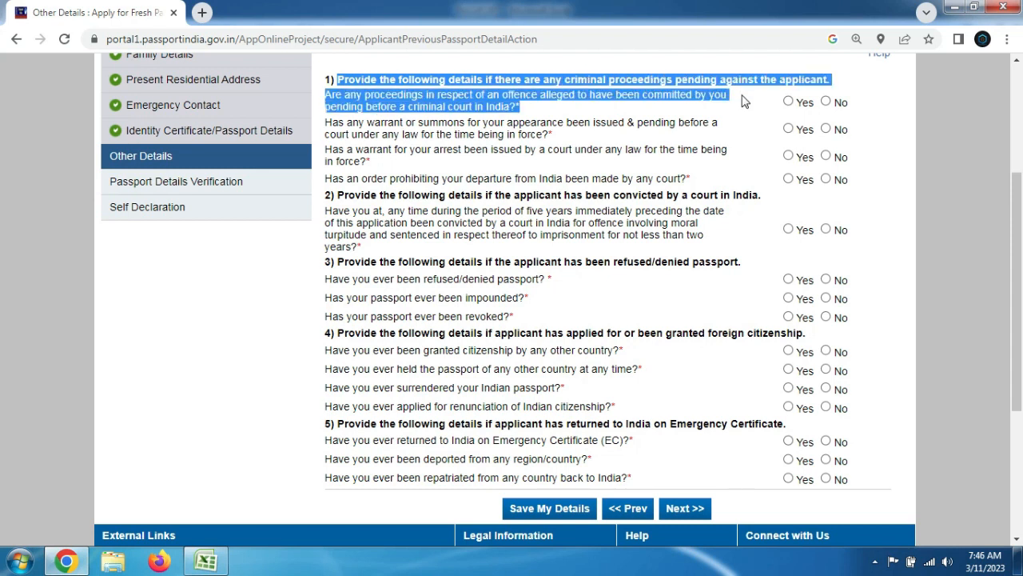
pyautogui.click(781, 98)
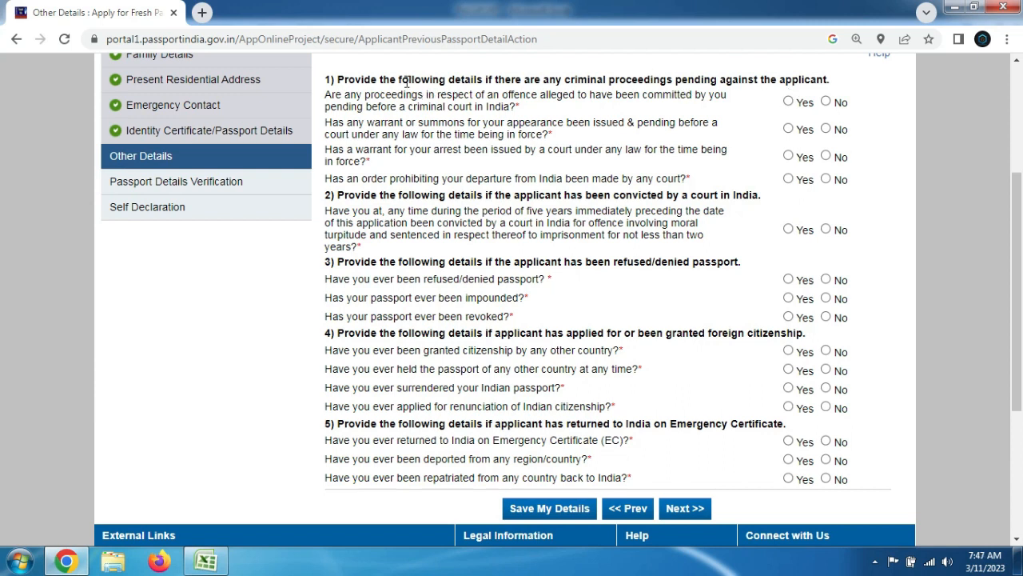
pyautogui.moveTo(337, 79); pyautogui.dragTo(826, 79)
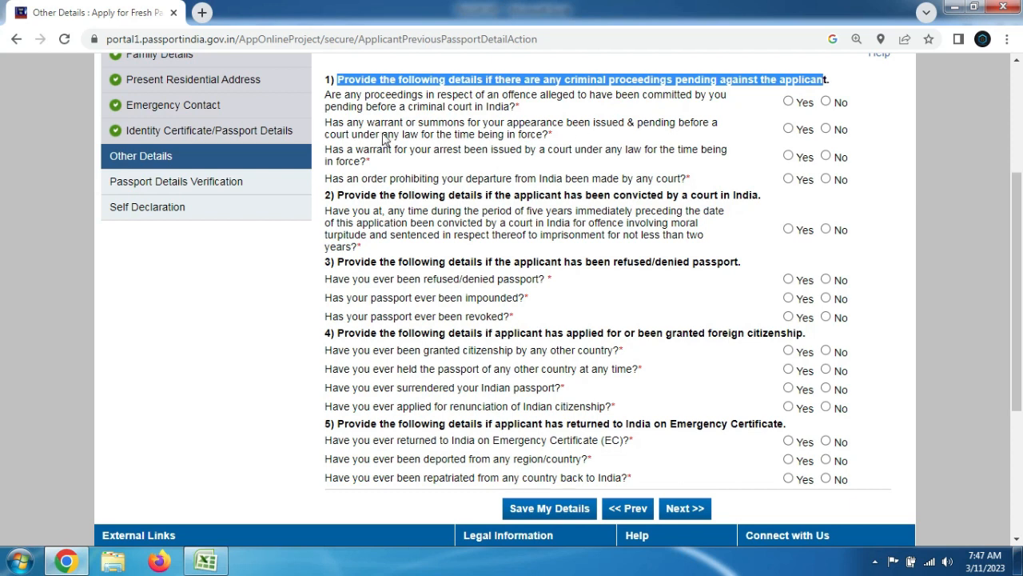
pyautogui.moveTo(325, 97); pyautogui.dragTo(518, 114)
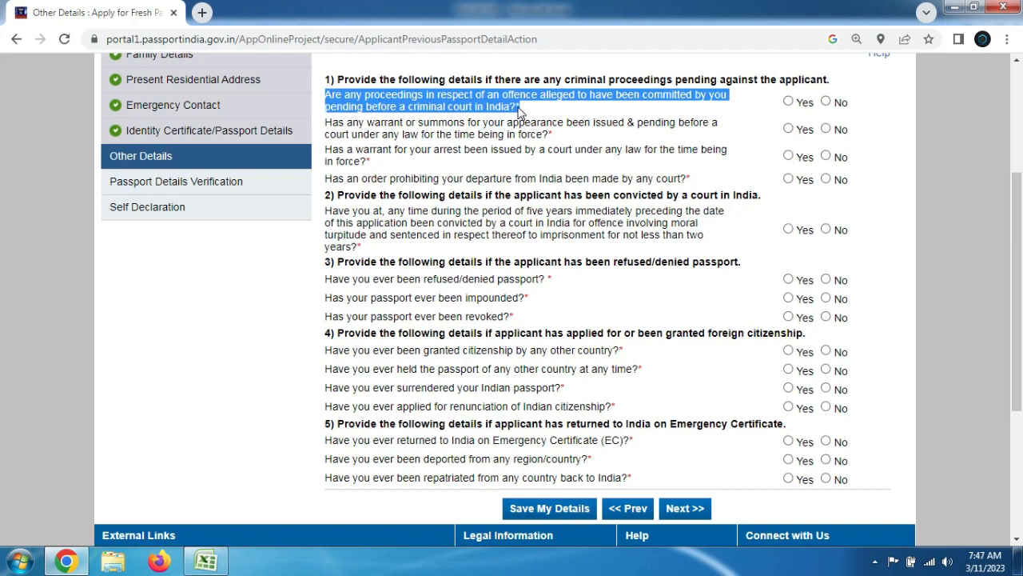
pyautogui.click(826, 102)
pyautogui.click(638, 142)
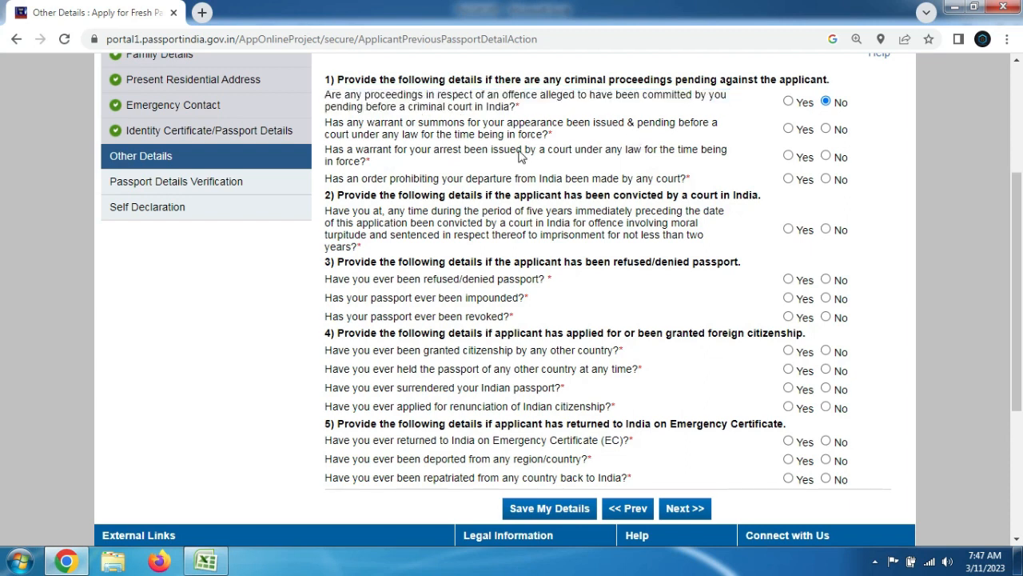
pyautogui.click(827, 130)
pyautogui.moveTo(325, 148); pyautogui.dragTo(364, 154)
pyautogui.moveTo(327, 180); pyautogui.dragTo(678, 178)
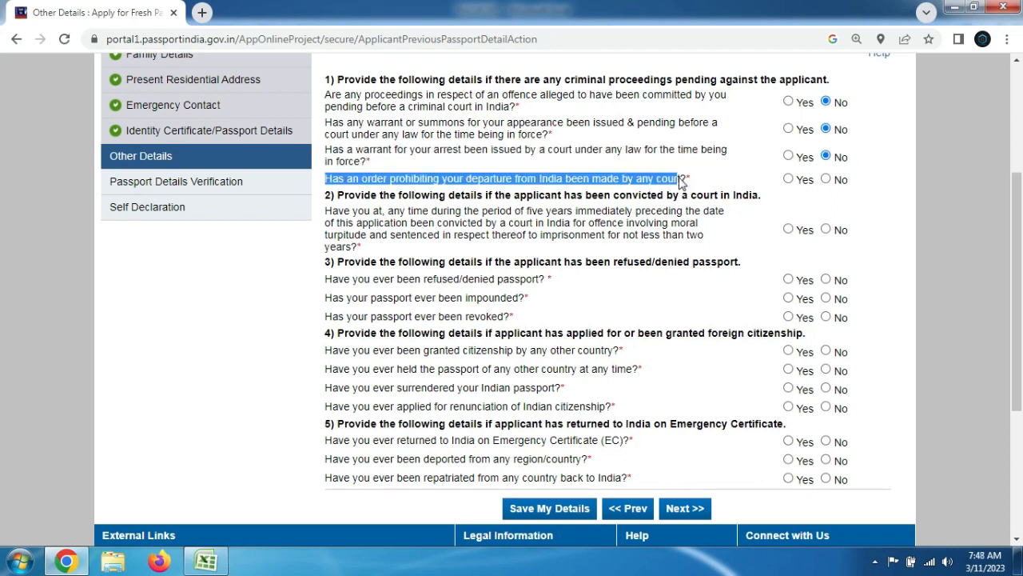
pyautogui.click(827, 180)
pyautogui.click(880, 173)
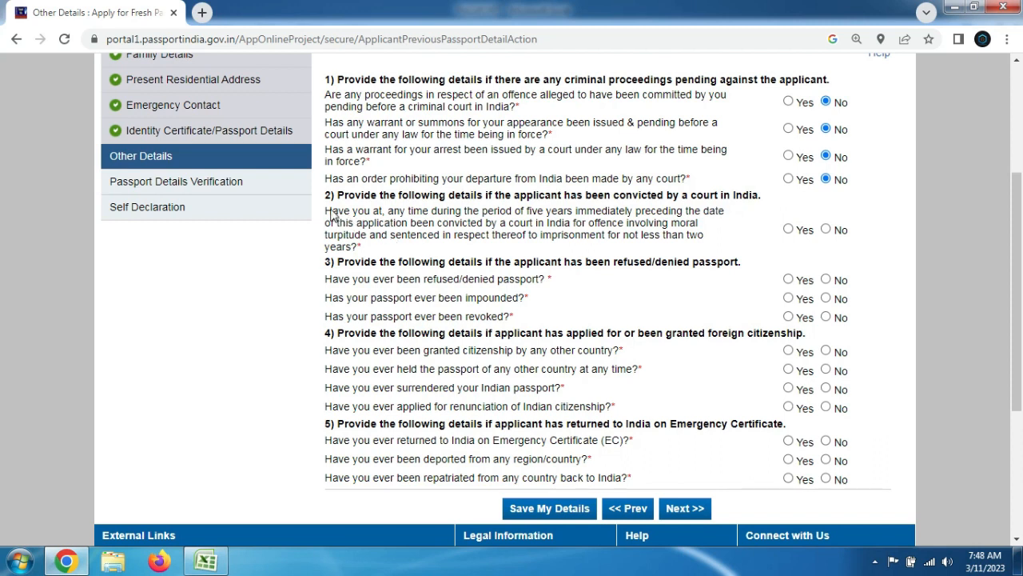
# Answer No to the question about a court conviction in India within the preceding five years
pyautogui.moveTo(333, 214); pyautogui.dragTo(363, 250)
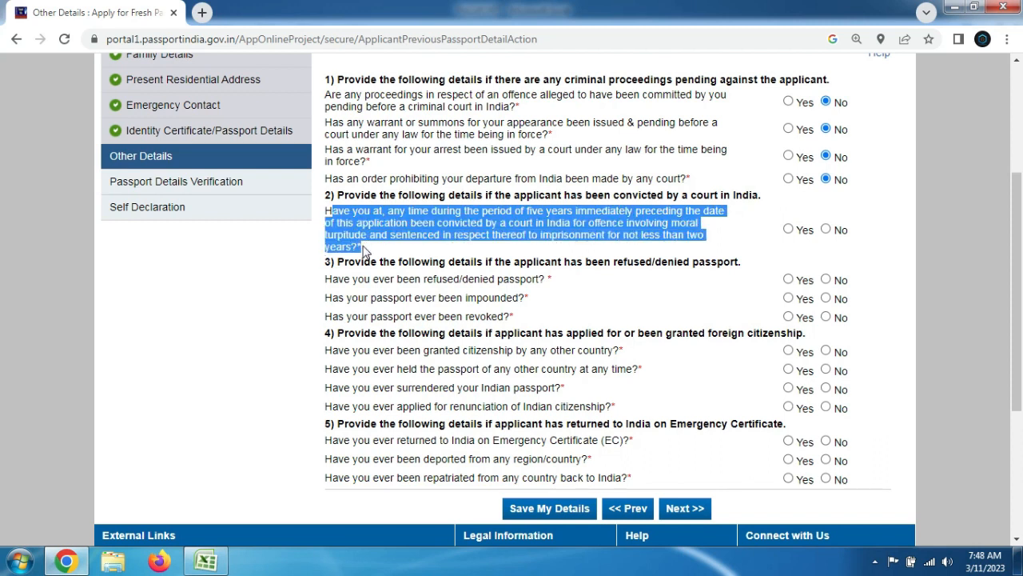
pyautogui.click(485, 239)
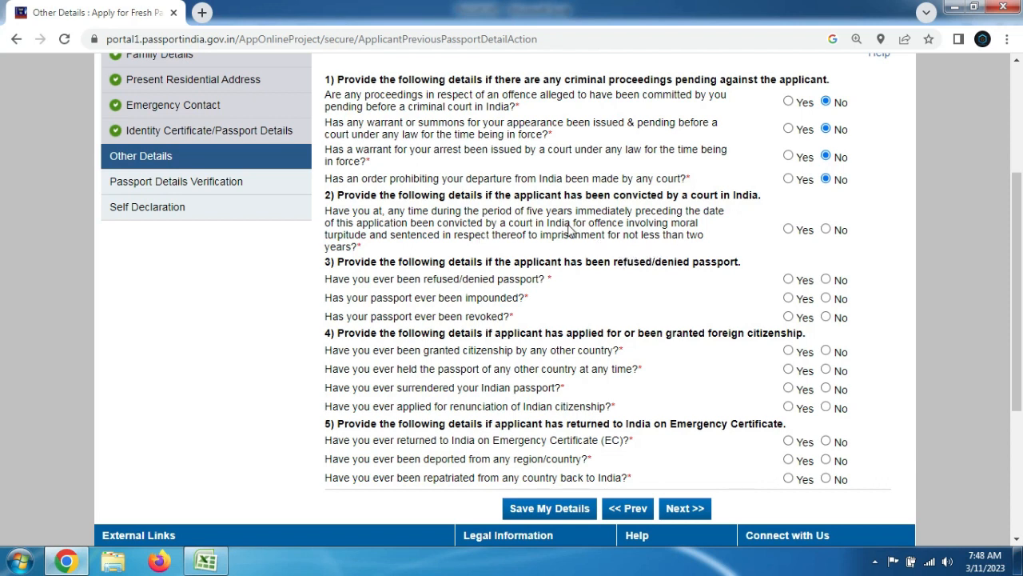
pyautogui.moveTo(332, 210); pyautogui.dragTo(557, 248)
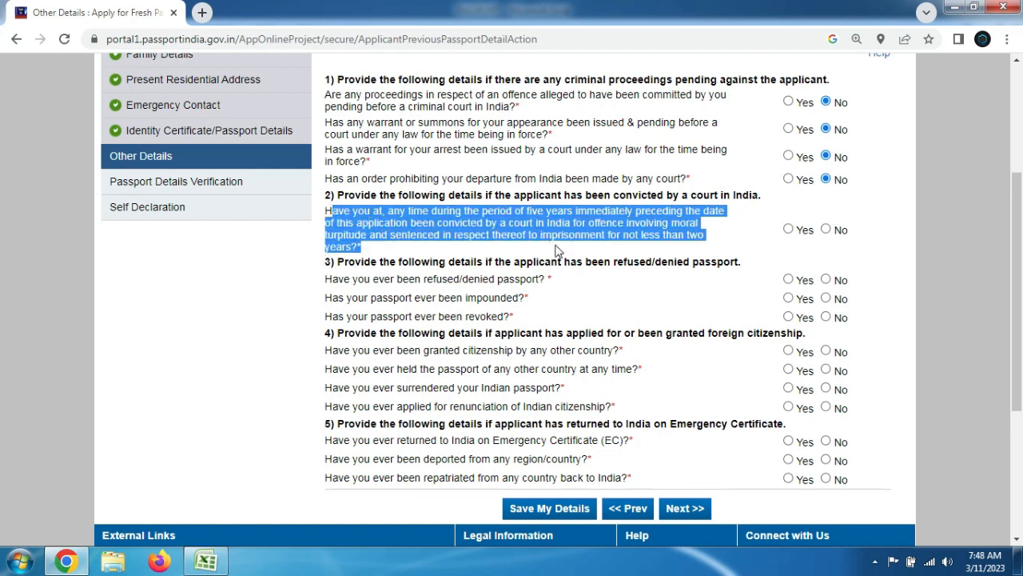
pyautogui.click(826, 230)
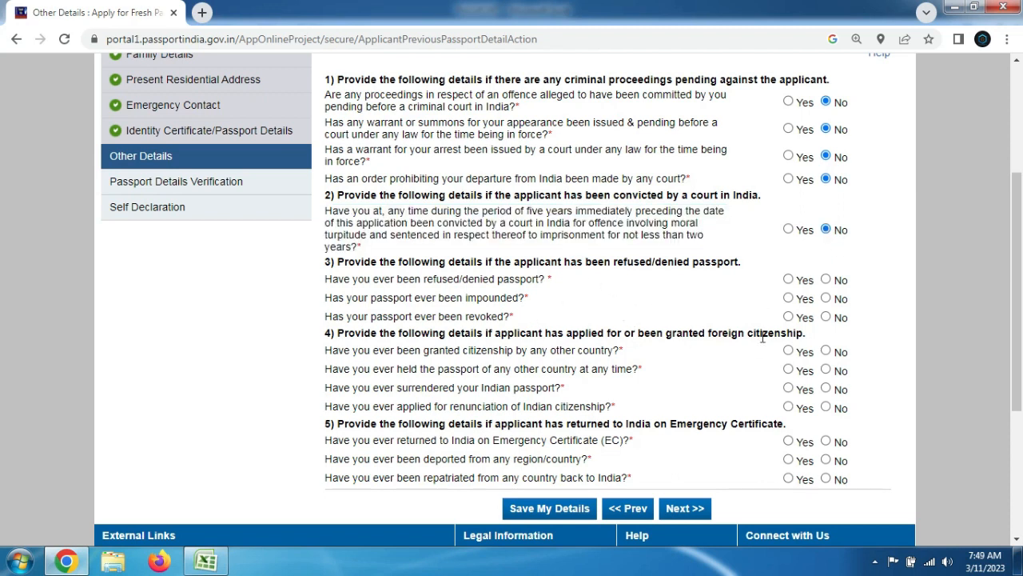
# Answer No to the questions about a refused or denied, impounded or revoked passport
pyautogui.click(826, 282)
pyautogui.click(826, 298)
pyautogui.click(826, 317)
# Answer No to all four questions about foreign citizenship, foreign passports, surrendering the Indian passport and renouncing Indian citizenship
pyautogui.moveTo(338, 334); pyautogui.dragTo(748, 347)
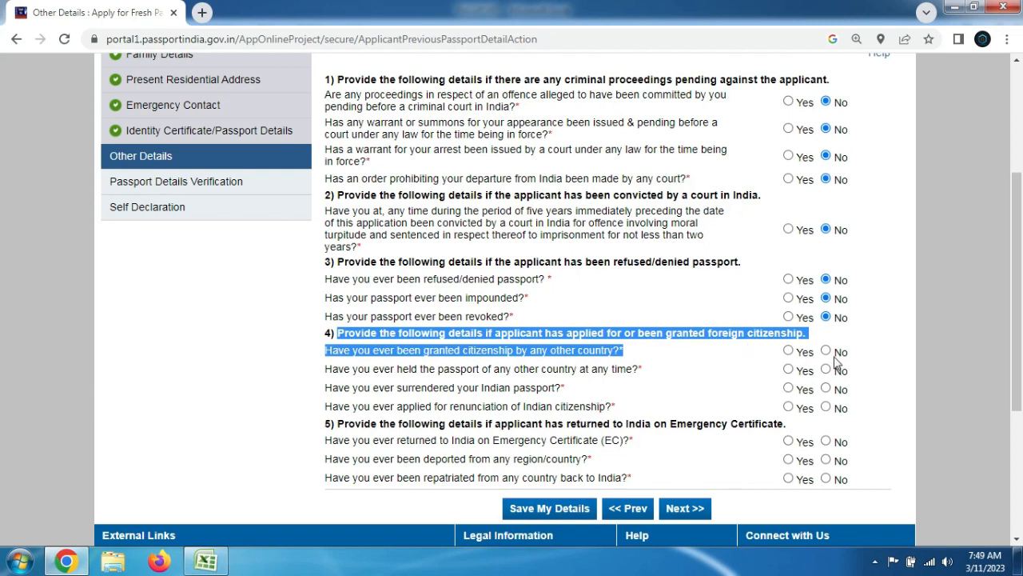
pyautogui.click(827, 352)
pyautogui.click(826, 370)
pyautogui.click(827, 388)
pyautogui.click(826, 408)
pyautogui.click(761, 450)
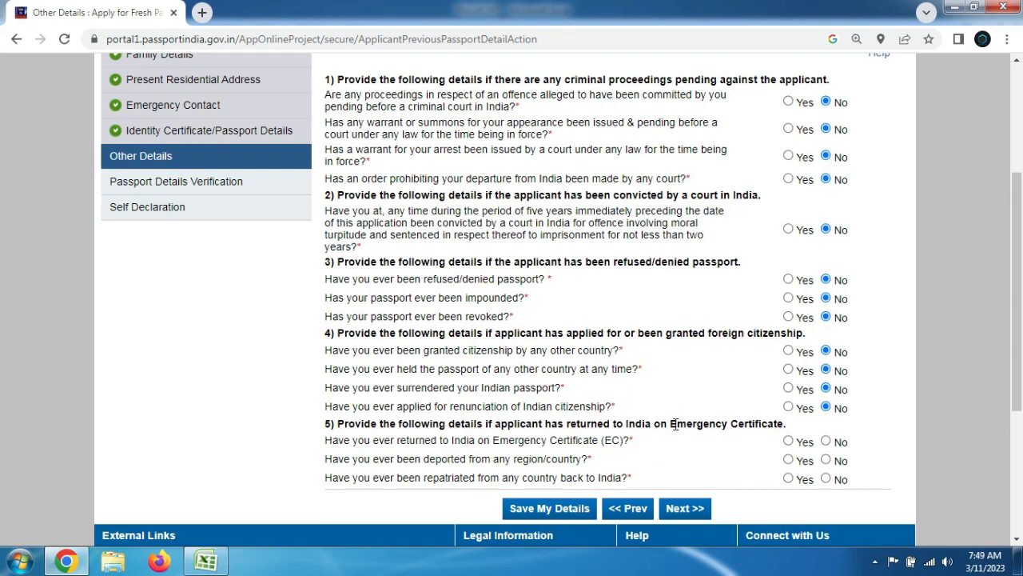
# Answer No to the questions about returning on an Emergency Certificate, deportation and repatriation to India
pyautogui.moveTo(670, 425); pyautogui.dragTo(780, 425)
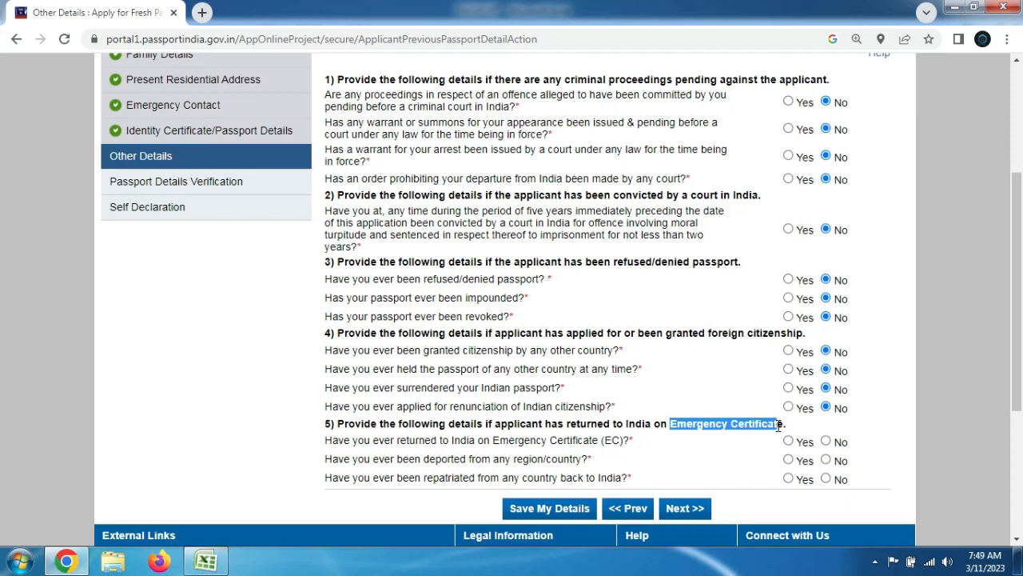
pyautogui.click(826, 440)
pyautogui.click(826, 459)
pyautogui.click(826, 479)
pyautogui.click(873, 474)
# Continue to Passport Details Verification, review the passport preview and proceed to Self Declaration
pyautogui.moveTo(1018, 367); pyautogui.dragTo(1022, 376)
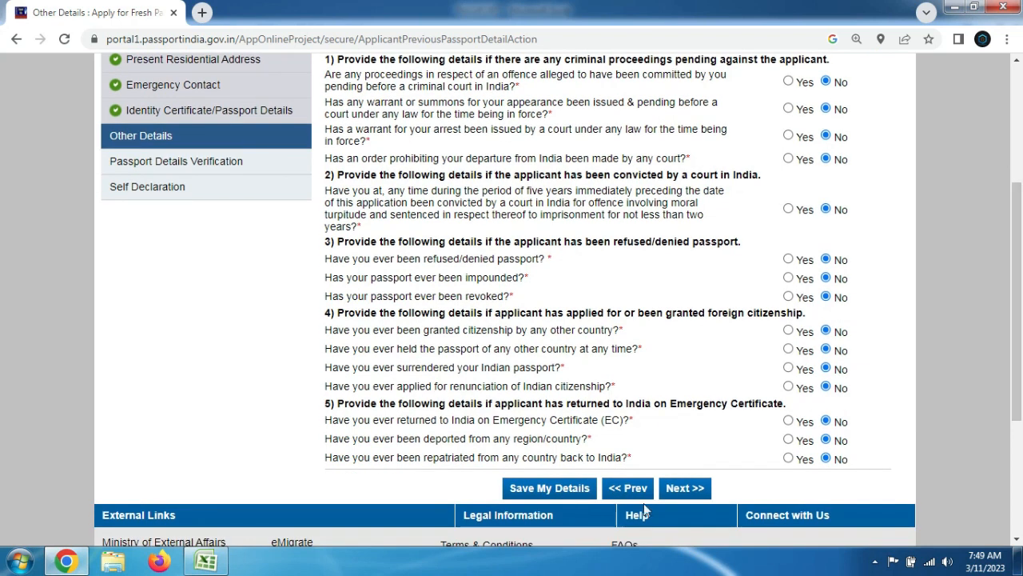
pyautogui.click(697, 491)
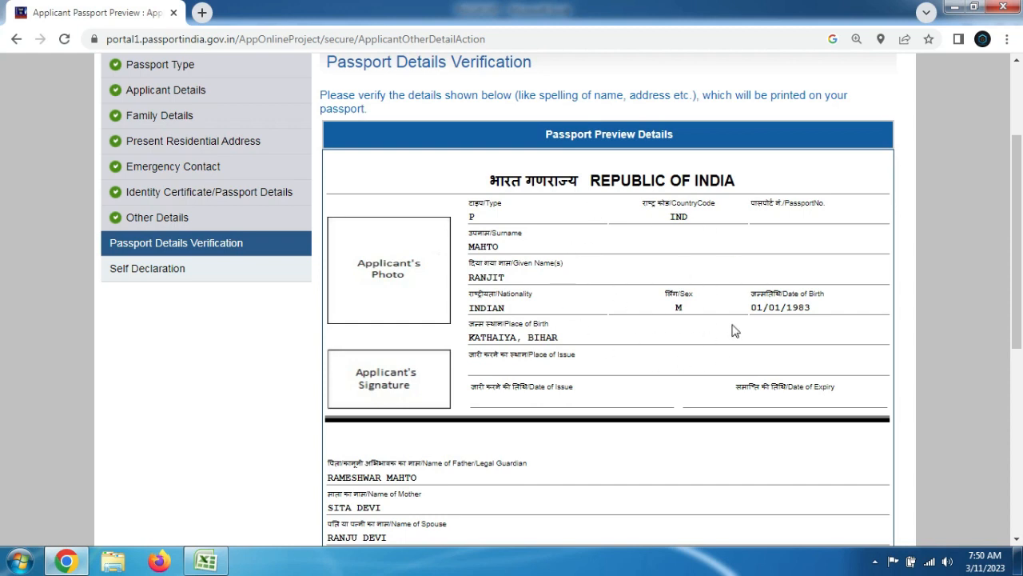
pyautogui.moveTo(1014, 196); pyautogui.dragTo(1007, 277)
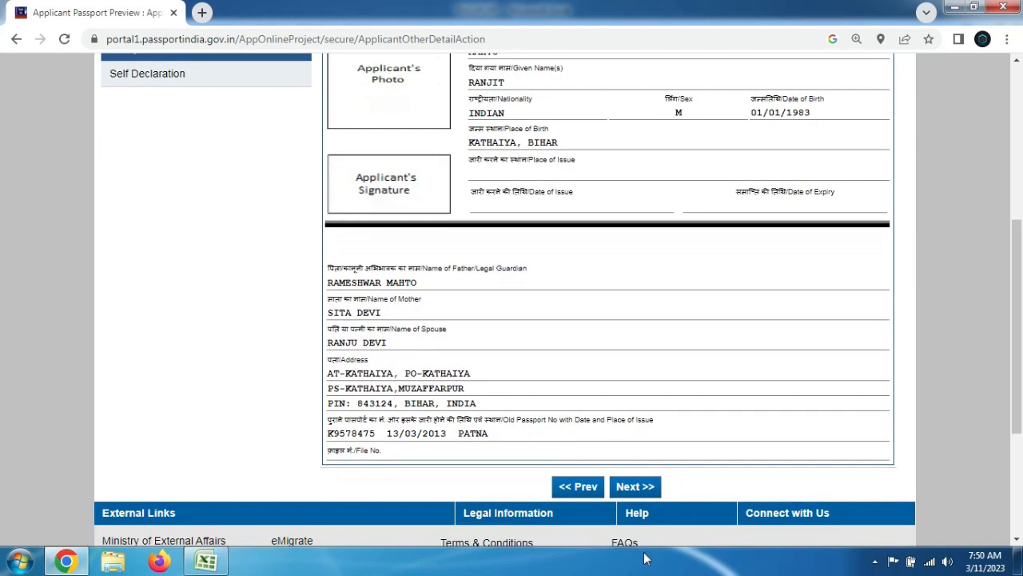
pyautogui.click(633, 487)
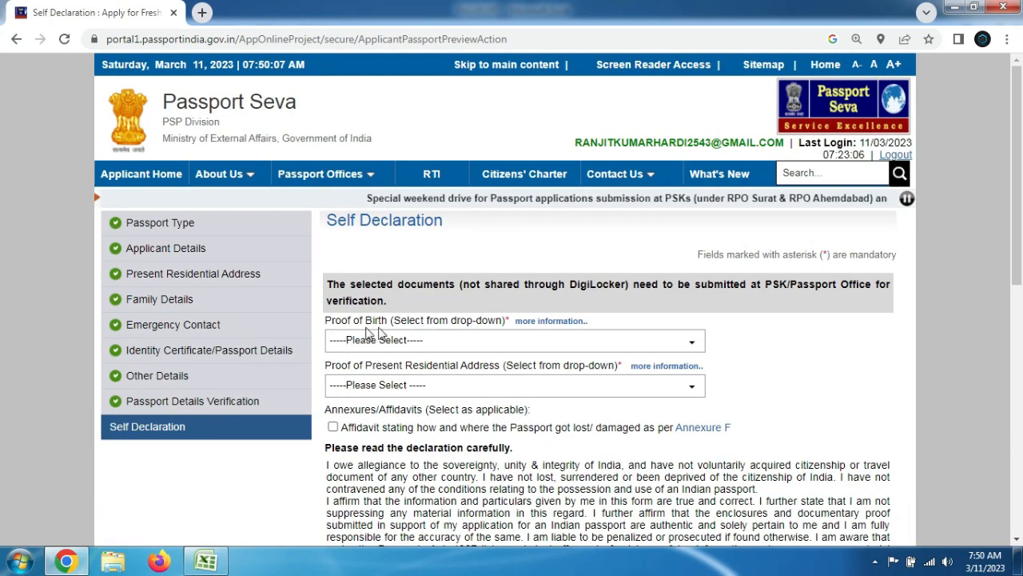
# Choose Aadhaar Card/E-Aadhaar as proof of birth and Aadhaar Card (Address Proof) as proof of present residential address
pyautogui.click(428, 346)
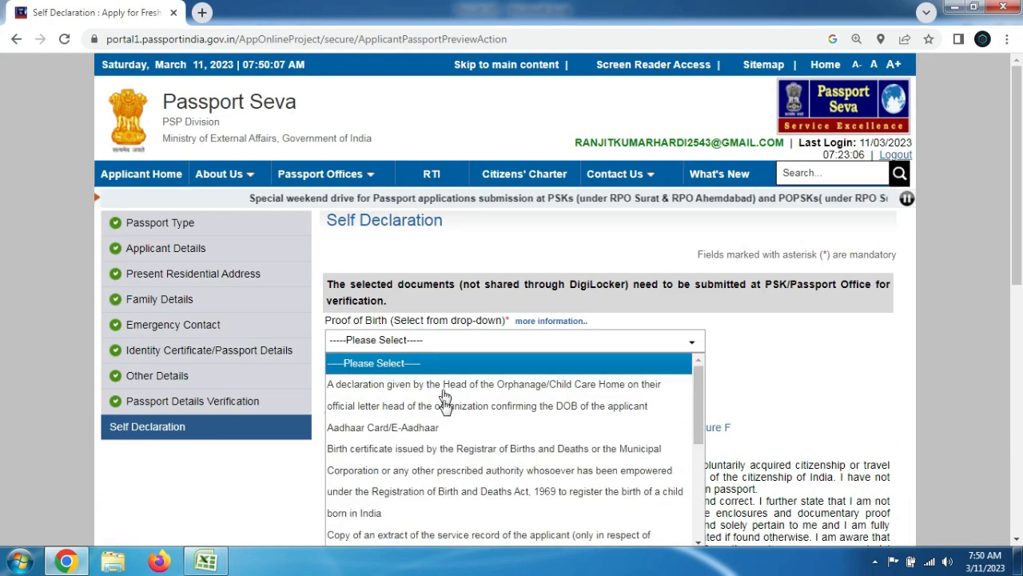
pyautogui.press('Down')
pyautogui.press('Down')
pyautogui.press('Return')
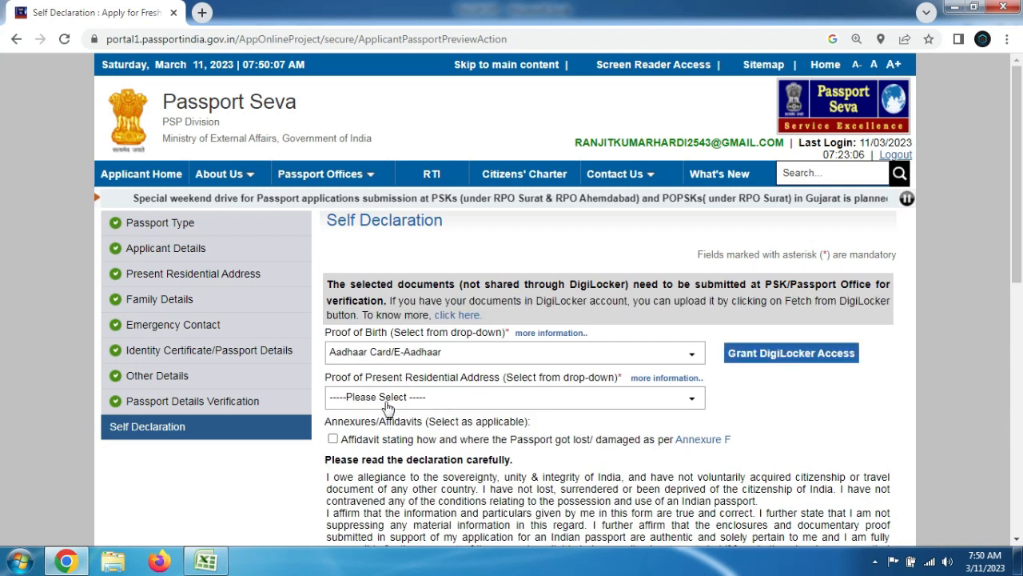
pyautogui.click(447, 398)
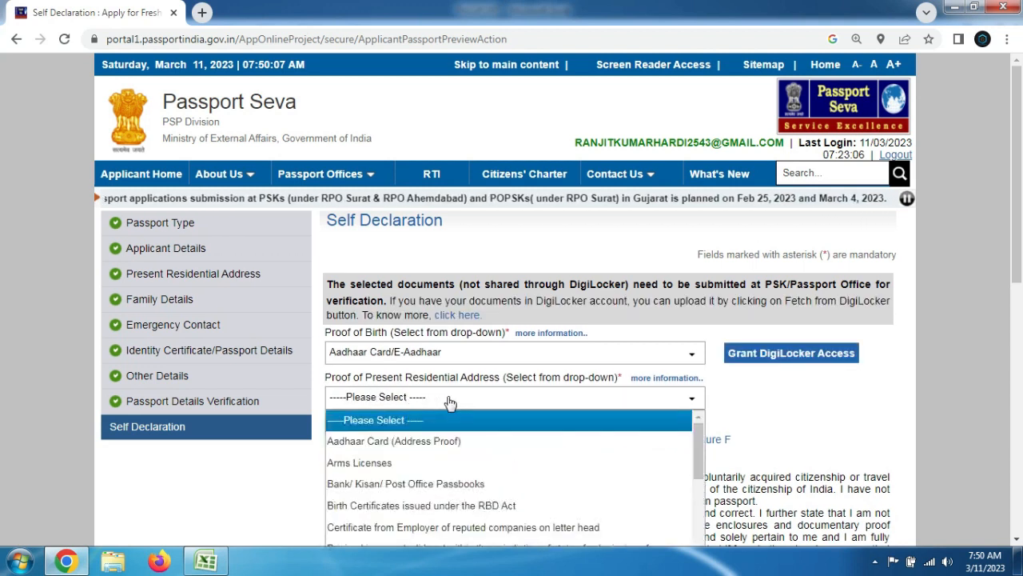
pyautogui.click(450, 444)
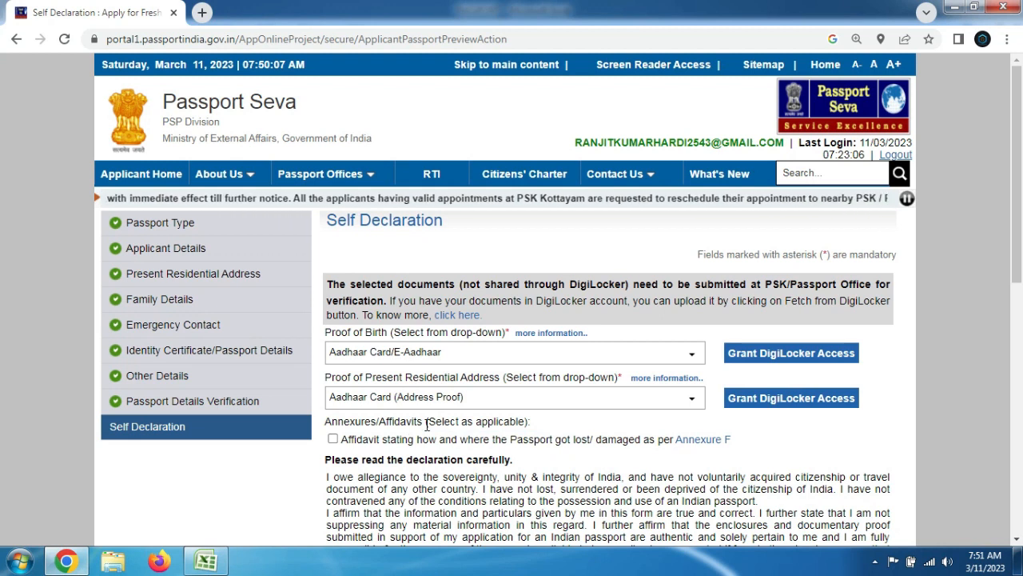
# Complete the Self Declaration with MUZAFFARPUR as the place and I Agree selected, leaving the Annexure F affidavit unselected, and submit the form
pyautogui.moveTo(322, 424); pyautogui.dragTo(520, 421)
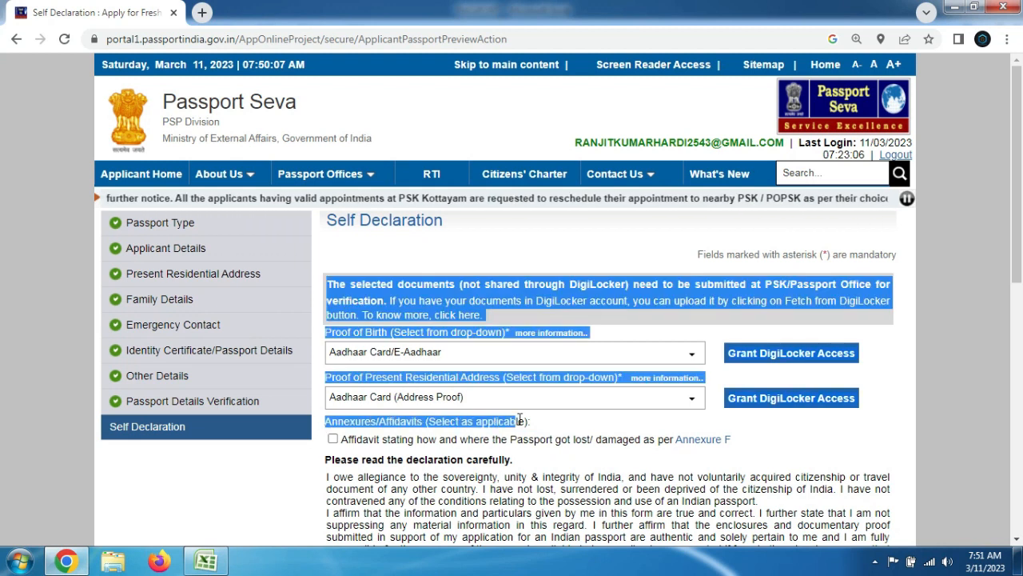
pyautogui.click(531, 423)
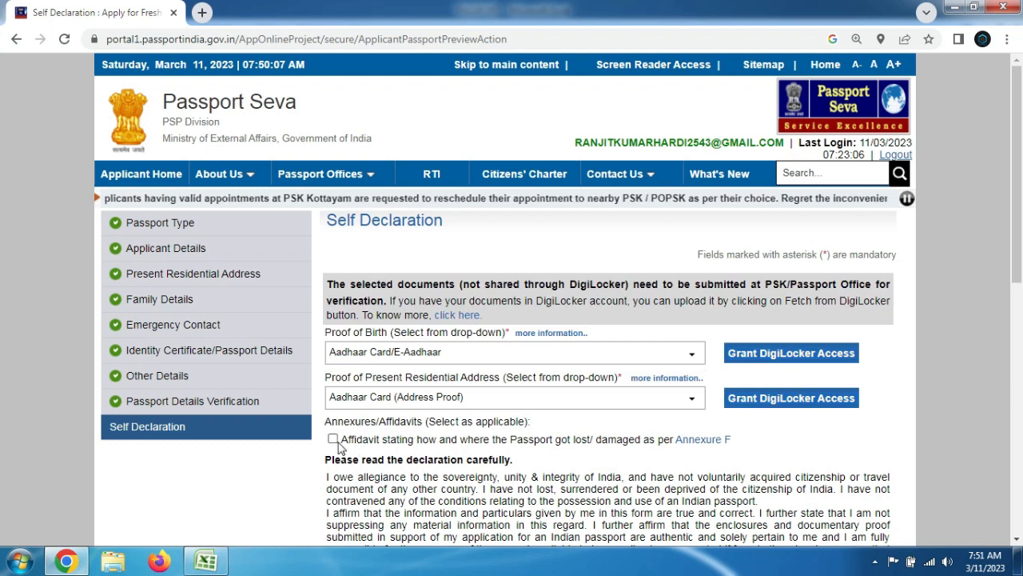
pyautogui.moveTo(419, 440); pyautogui.dragTo(694, 439)
pyautogui.click(609, 459)
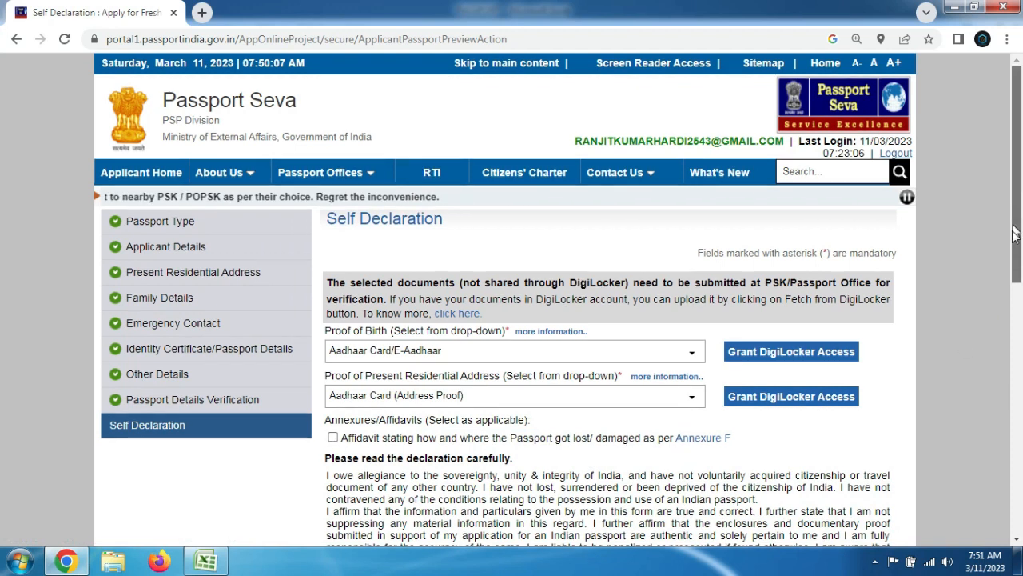
pyautogui.scroll(-4, 1017, 271)
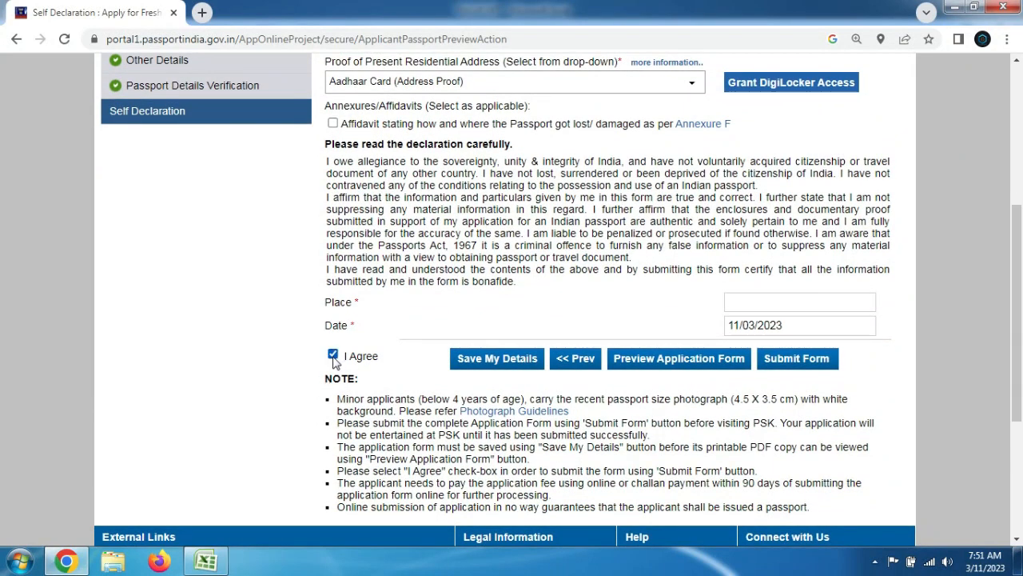
pyautogui.click(792, 303)
pyautogui.click(844, 334)
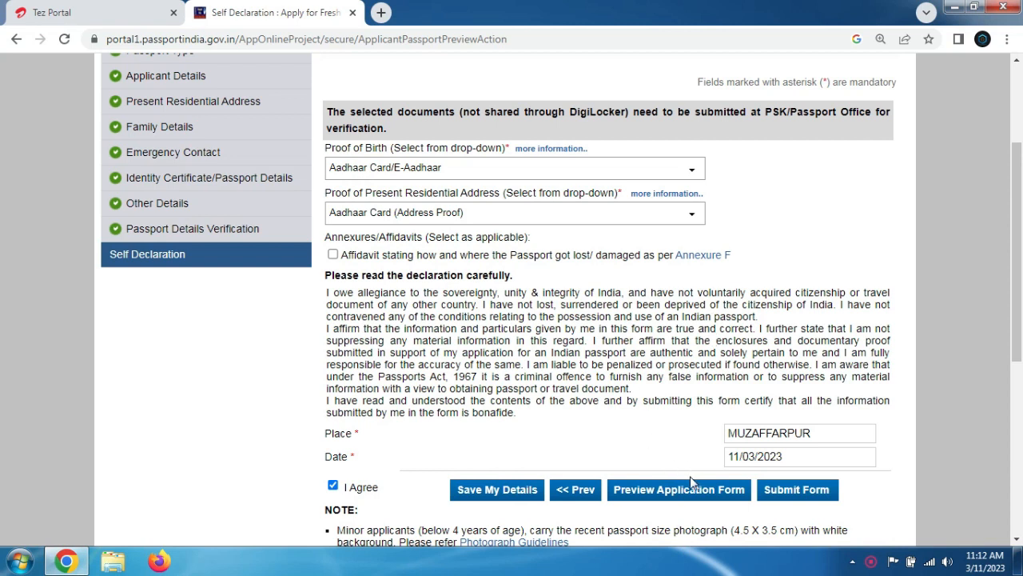
pyautogui.click(823, 499)
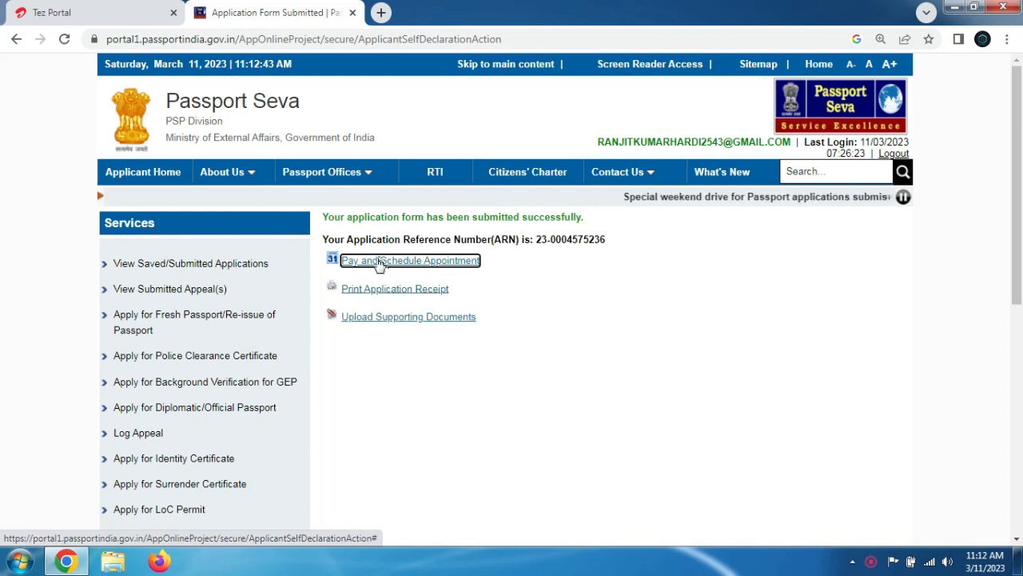
# Proceed to Pay and Schedule Appointment and choose State Bank MOPS online payment as the payment mode
pyautogui.moveTo(335, 239); pyautogui.dragTo(607, 238)
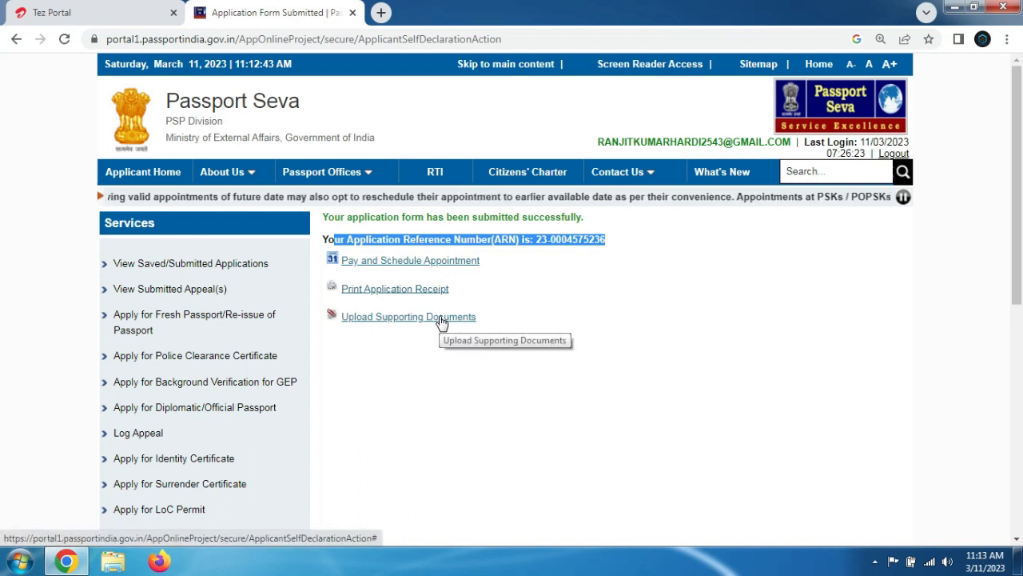
pyautogui.click(392, 262)
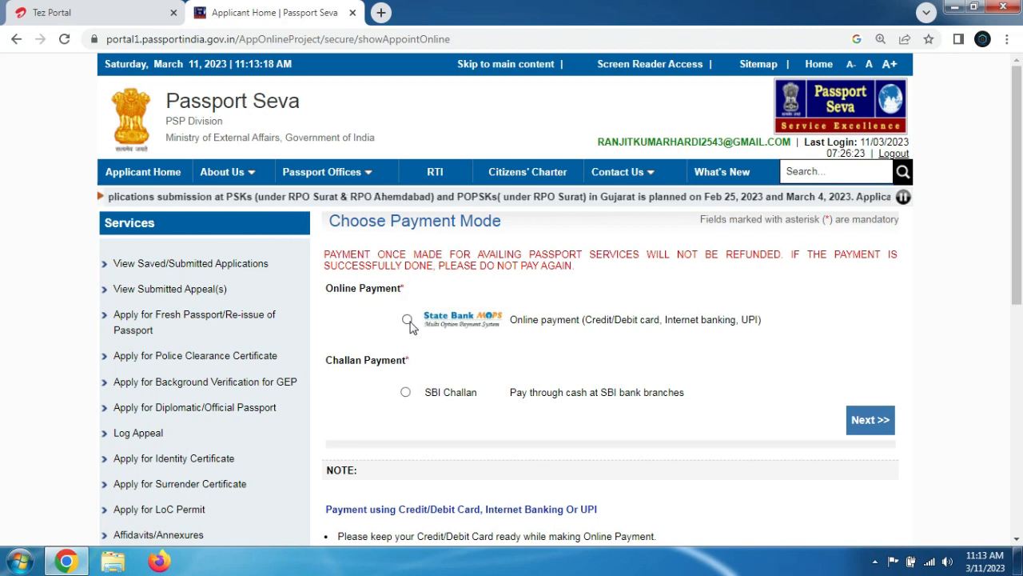
pyautogui.moveTo(337, 359); pyautogui.dragTo(405, 360)
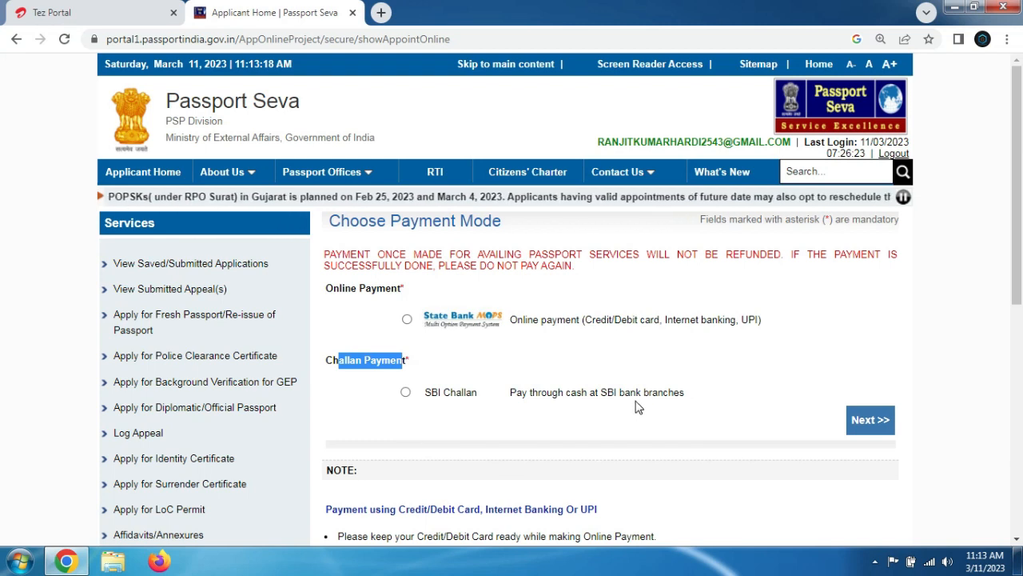
pyautogui.click(407, 320)
pyautogui.click(870, 422)
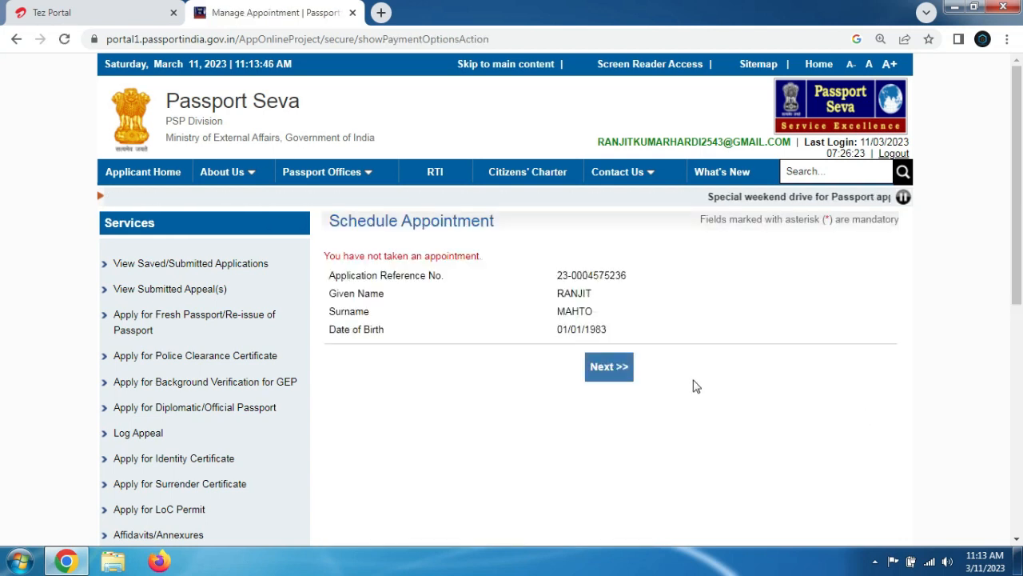
# Check appointment availability, select PSK Patna as the location, enter the displayed captcha characters and continue to the payment page
pyautogui.click(616, 376)
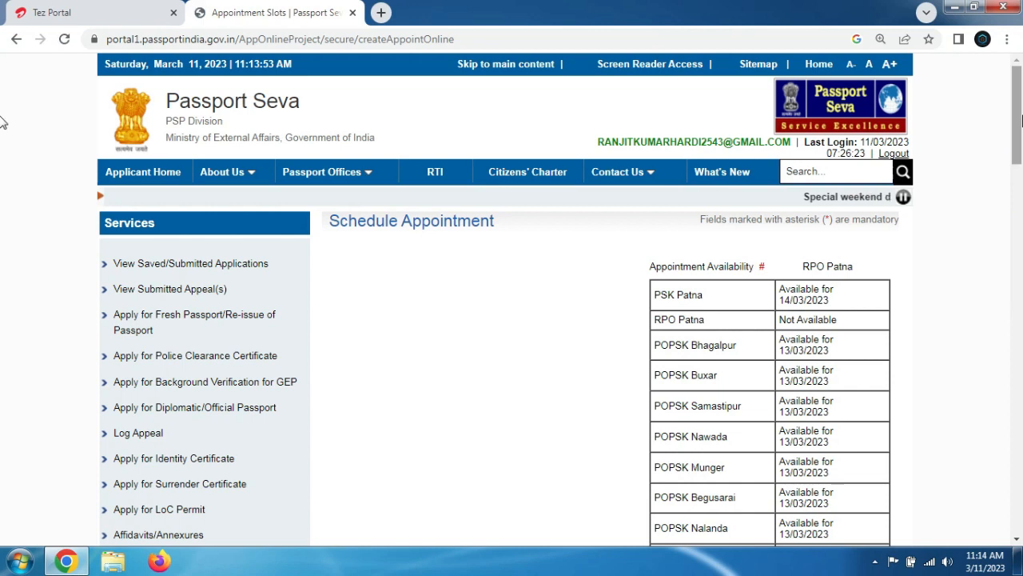
pyautogui.moveTo(1013, 123); pyautogui.dragTo(1014, 149)
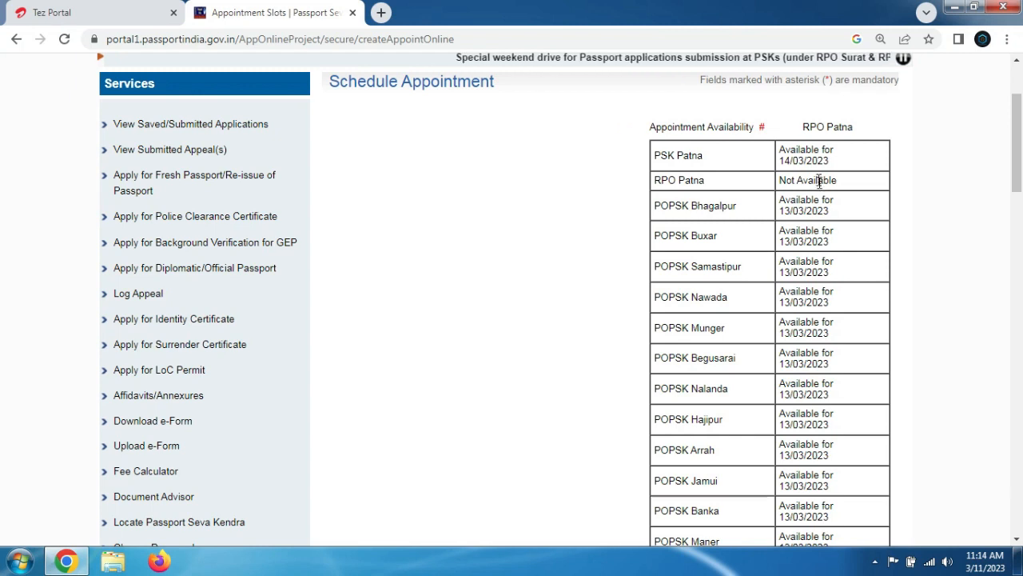
pyautogui.moveTo(1014, 135); pyautogui.dragTo(1011, 280)
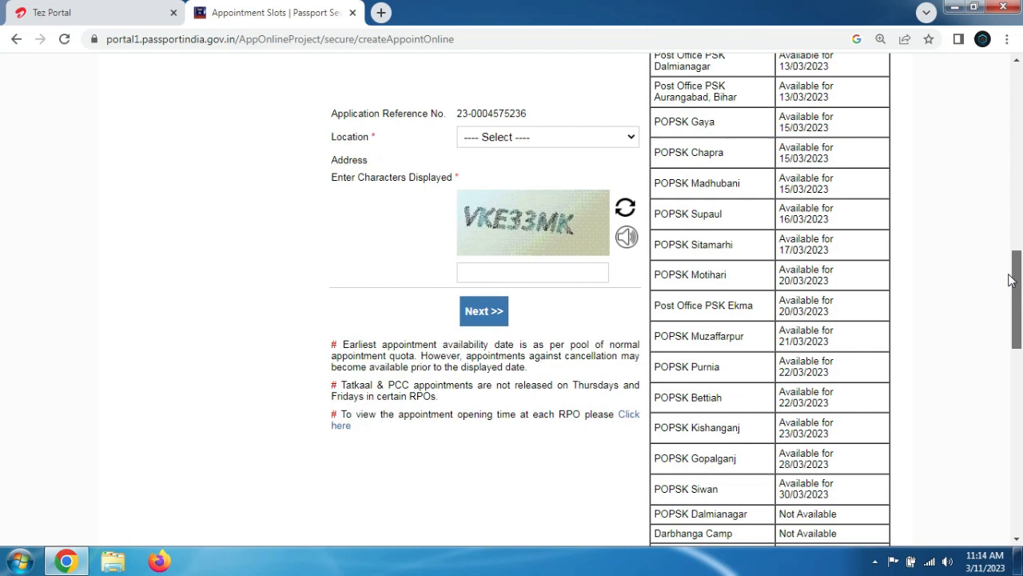
pyautogui.click(519, 137)
pyautogui.click(526, 168)
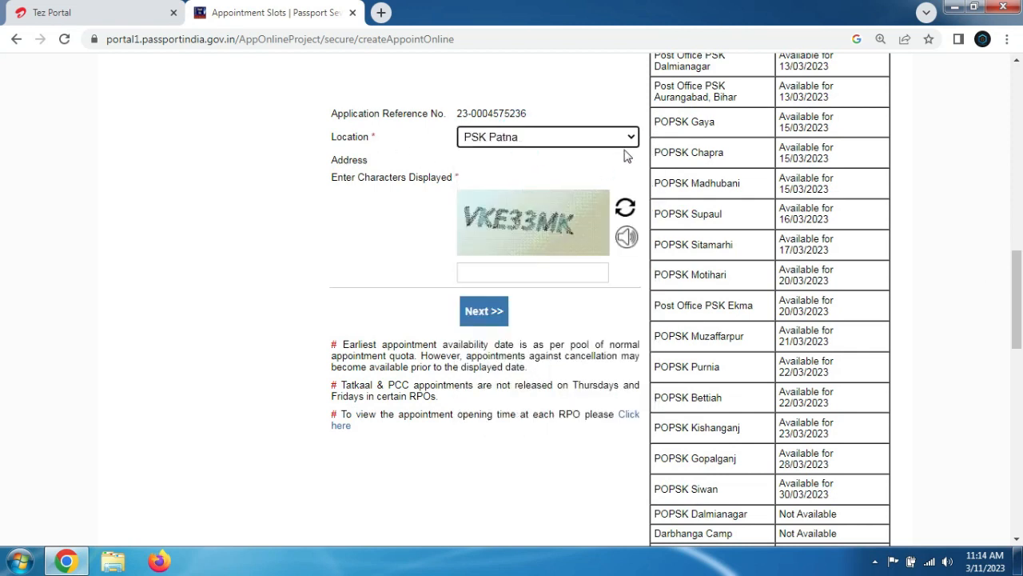
pyautogui.click(524, 268)
pyautogui.write('VKE33MK')
pyautogui.click(473, 312)
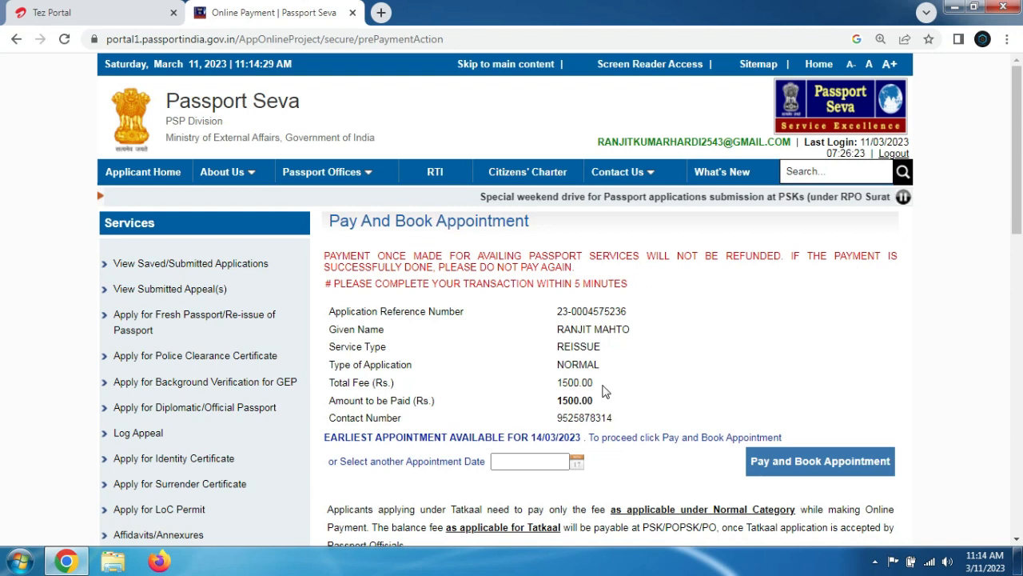
# Review the service type and earliest available date, and set the appointment date to 15/03/2023
pyautogui.moveTo(562, 347); pyautogui.dragTo(601, 346)
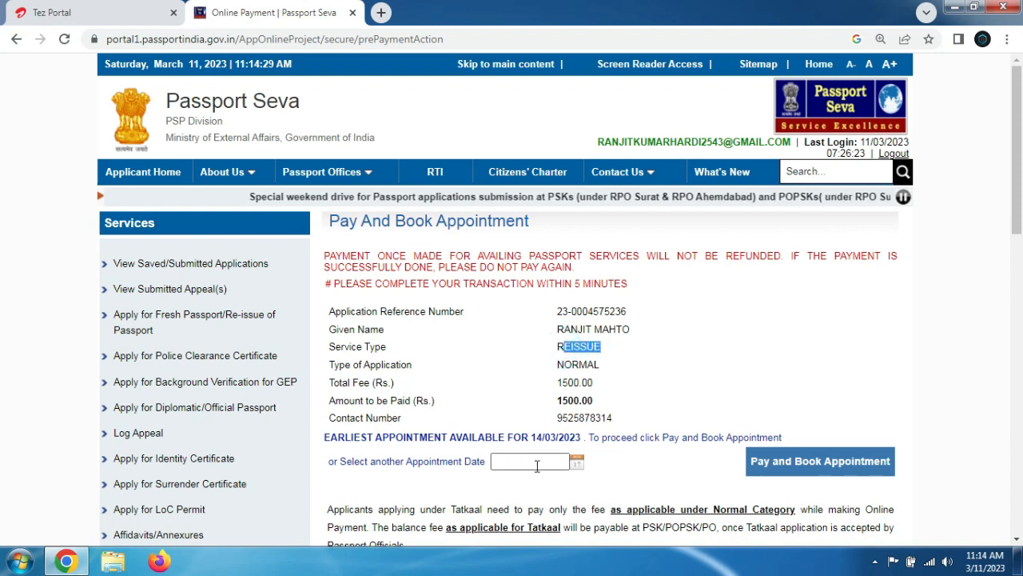
pyautogui.click(531, 437)
pyautogui.moveTo(546, 439); pyautogui.dragTo(572, 440)
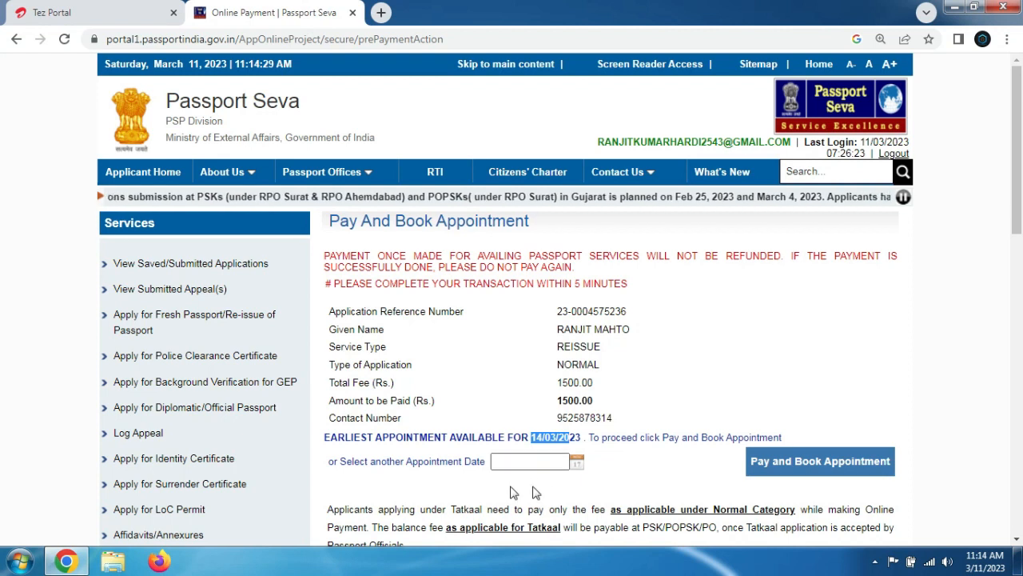
pyautogui.click(577, 461)
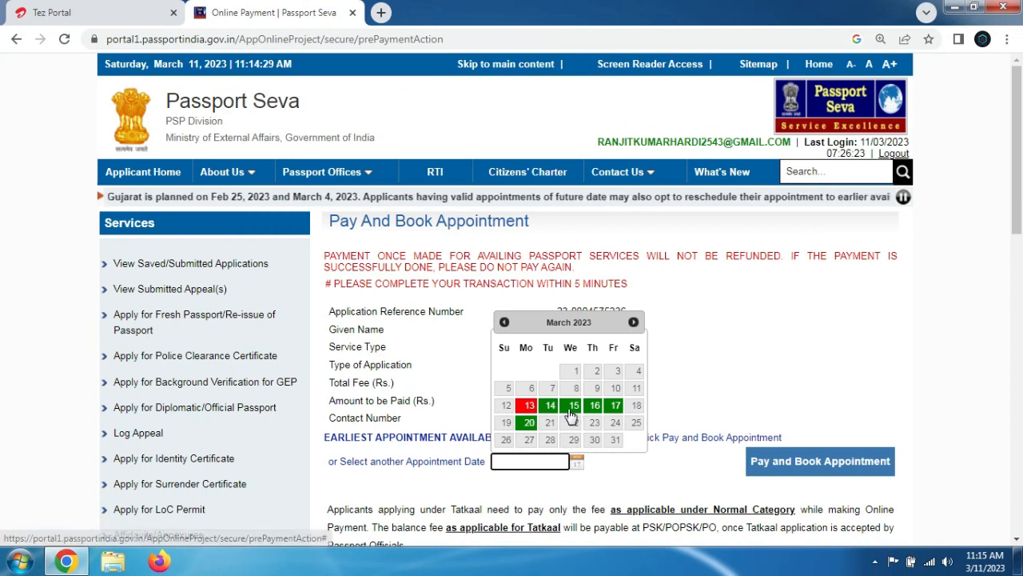
pyautogui.click(572, 406)
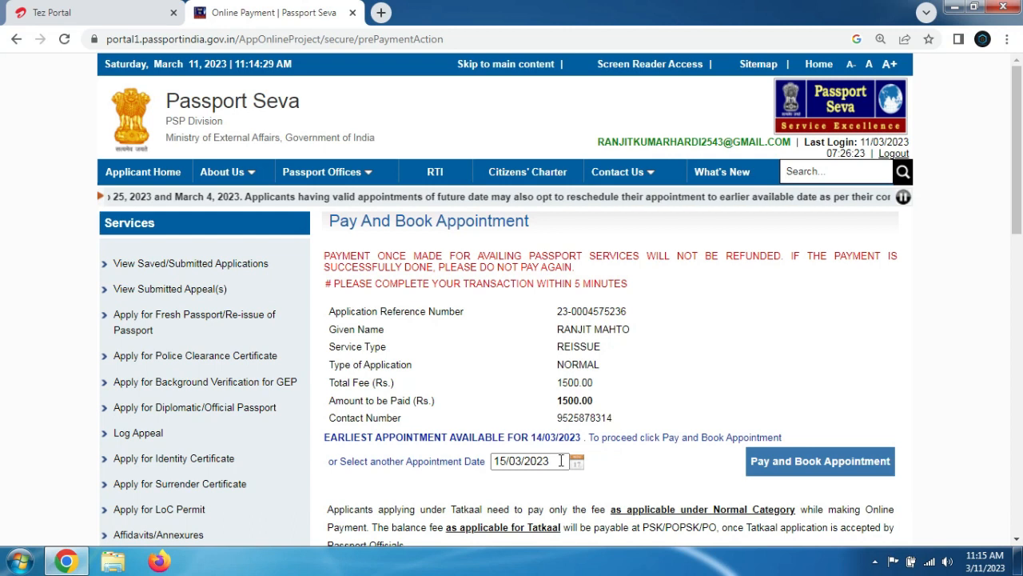
# Proceed to pay and book the appointment, reading and acknowledging the caution about tracking the payment status
pyautogui.click(850, 463)
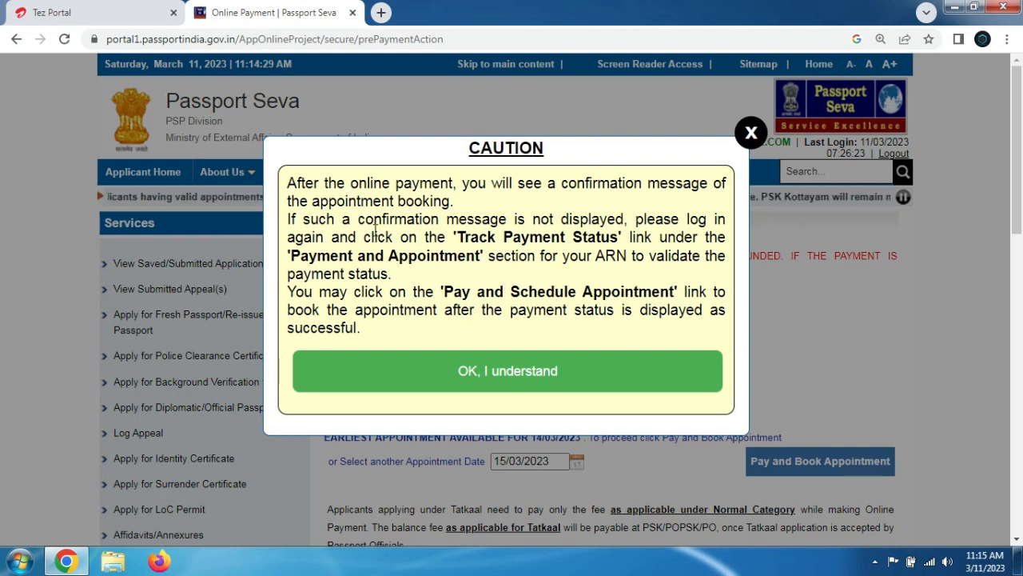
pyautogui.moveTo(462, 239); pyautogui.dragTo(613, 240)
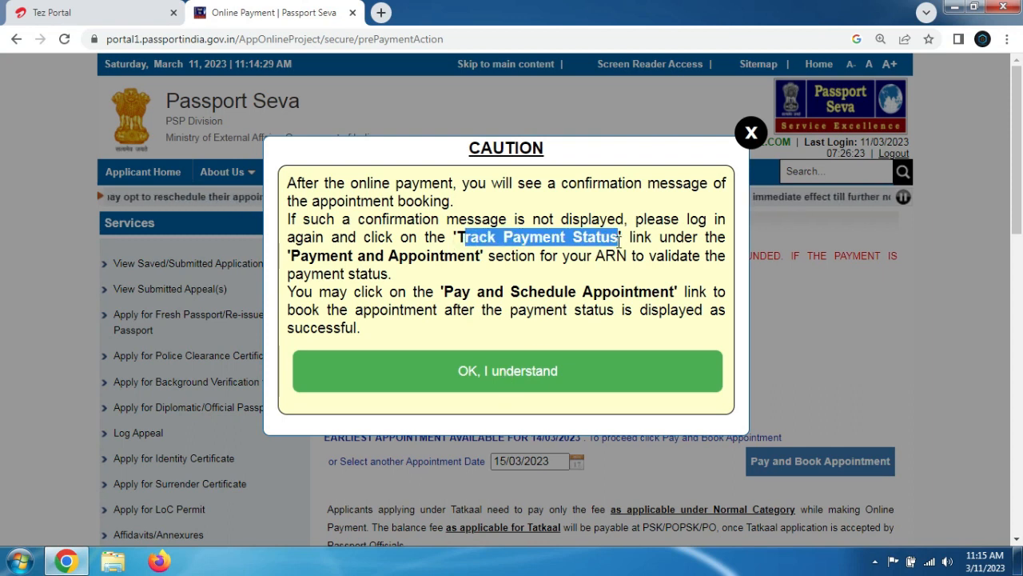
pyautogui.moveTo(618, 240); pyautogui.dragTo(618, 252)
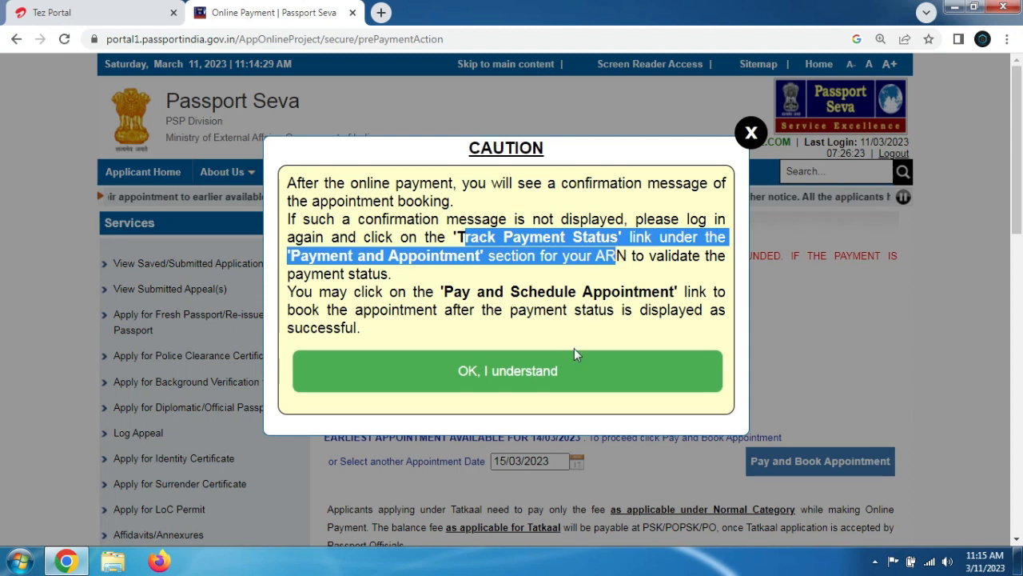
pyautogui.click(566, 385)
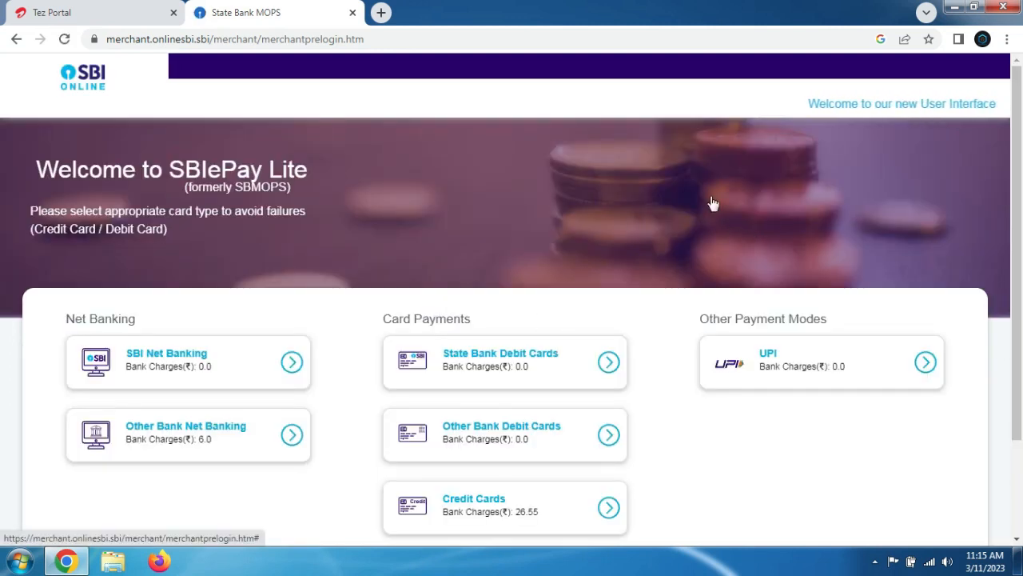
# Pay the passport fee through UPI with the QR code option and acknowledge the transaction status message
pyautogui.scroll(-1, 1019, 240)
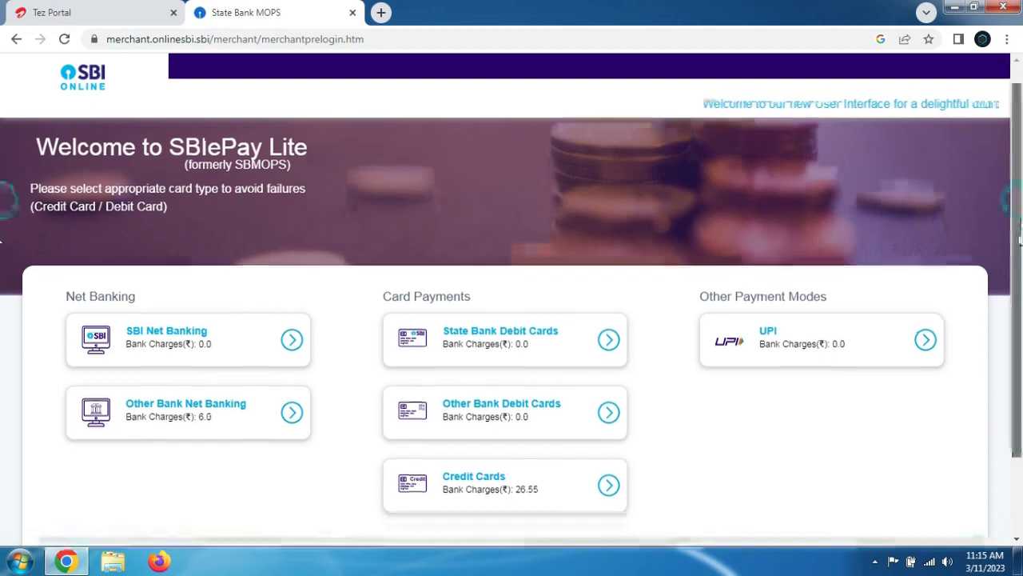
pyautogui.scroll(-2, 1019, 240)
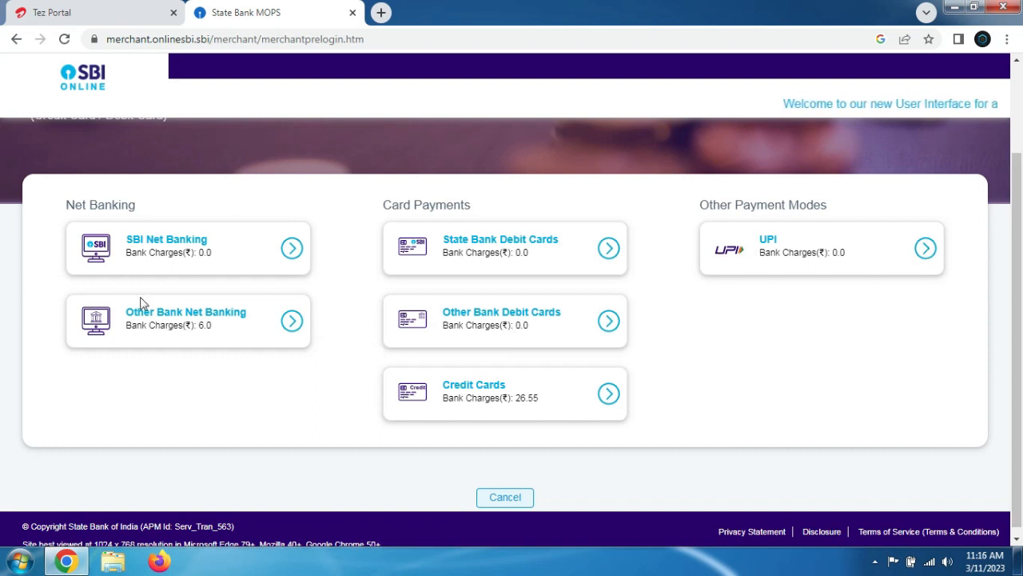
pyautogui.click(926, 249)
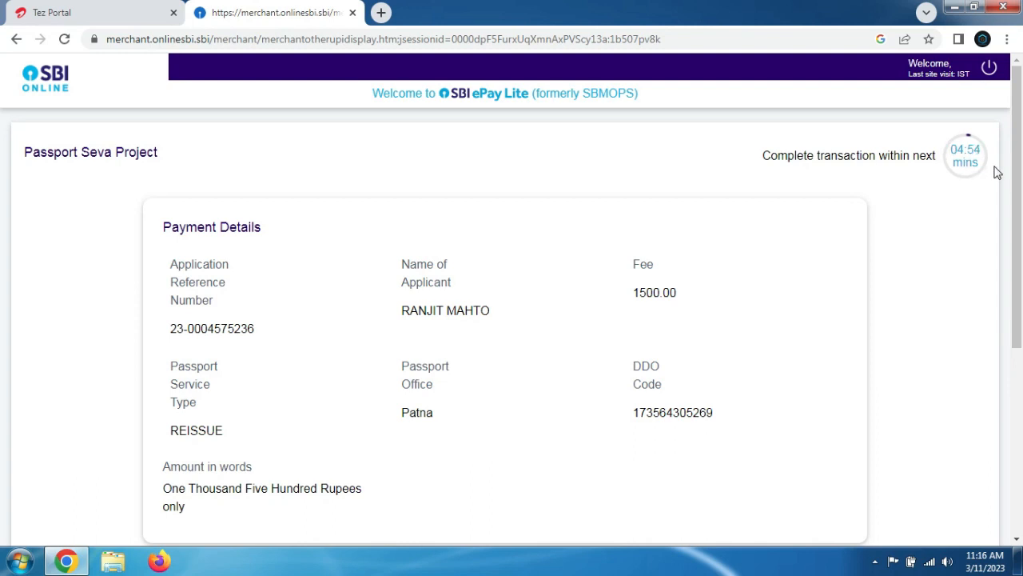
pyautogui.moveTo(1009, 162); pyautogui.dragTo(1004, 304)
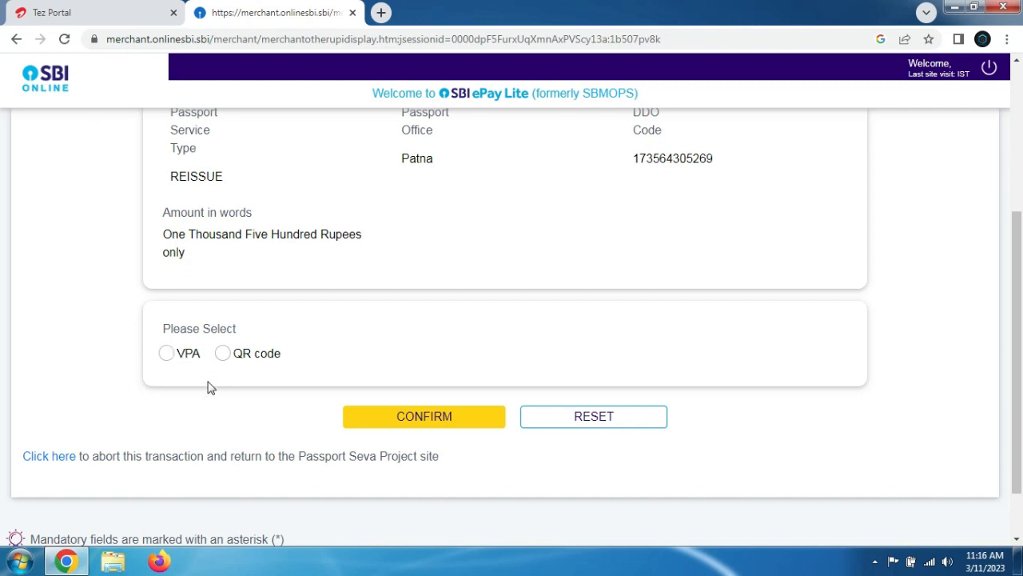
pyautogui.click(223, 354)
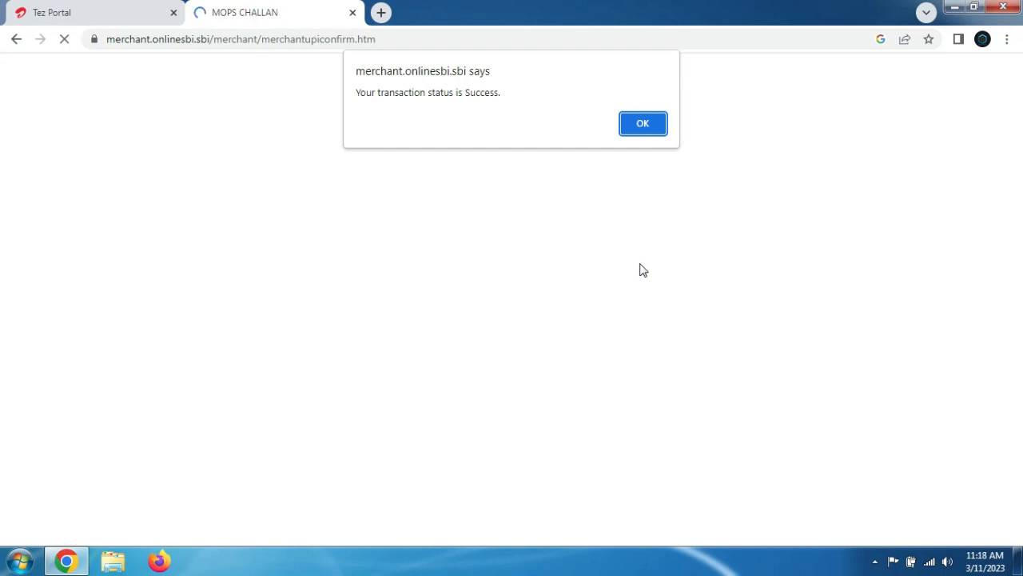
pyautogui.click(645, 124)
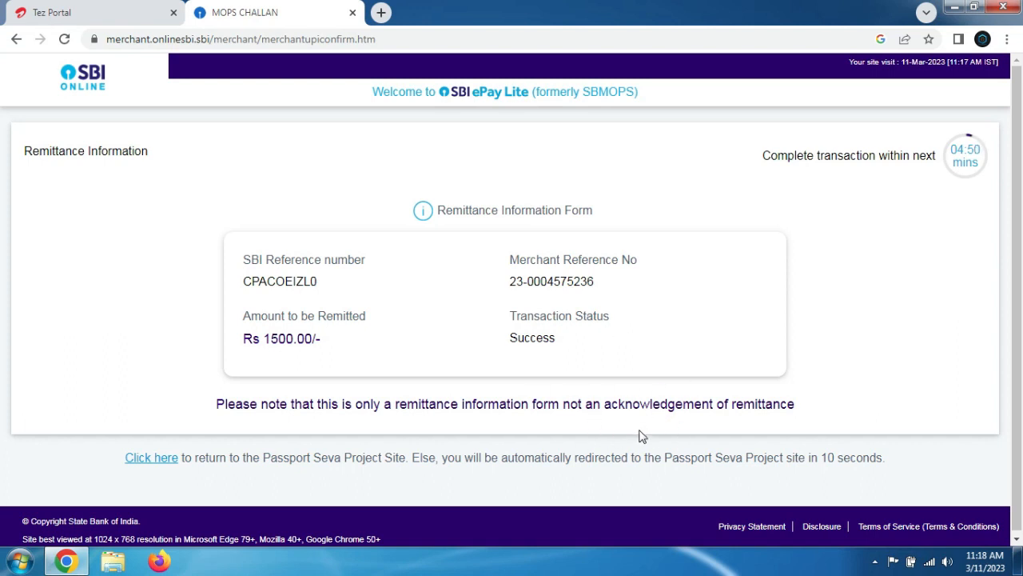
# Return to the Passport Seva site, close the advisory and log back in with the displayed captcha characters
pyautogui.click(172, 462)
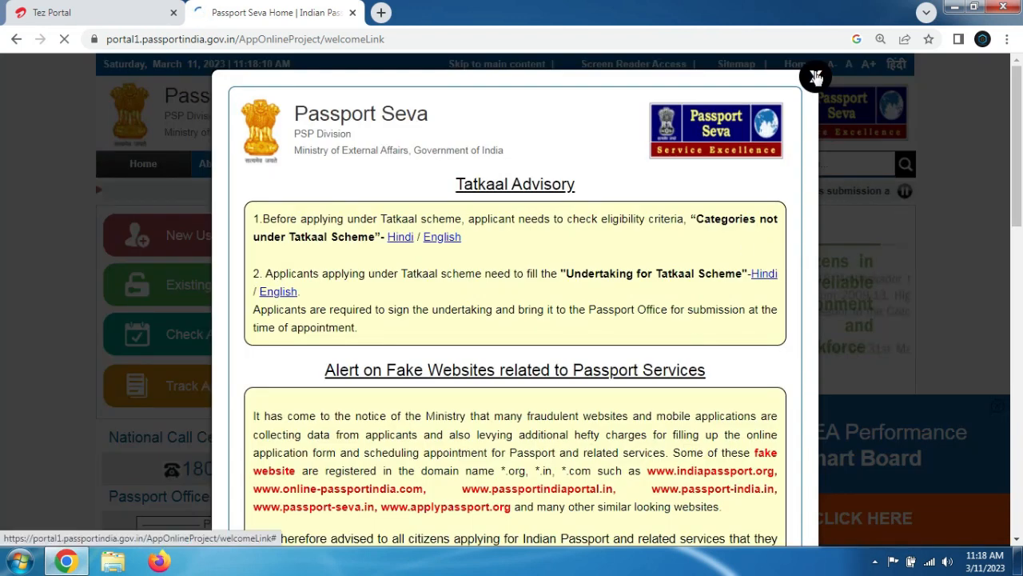
pyautogui.click(815, 77)
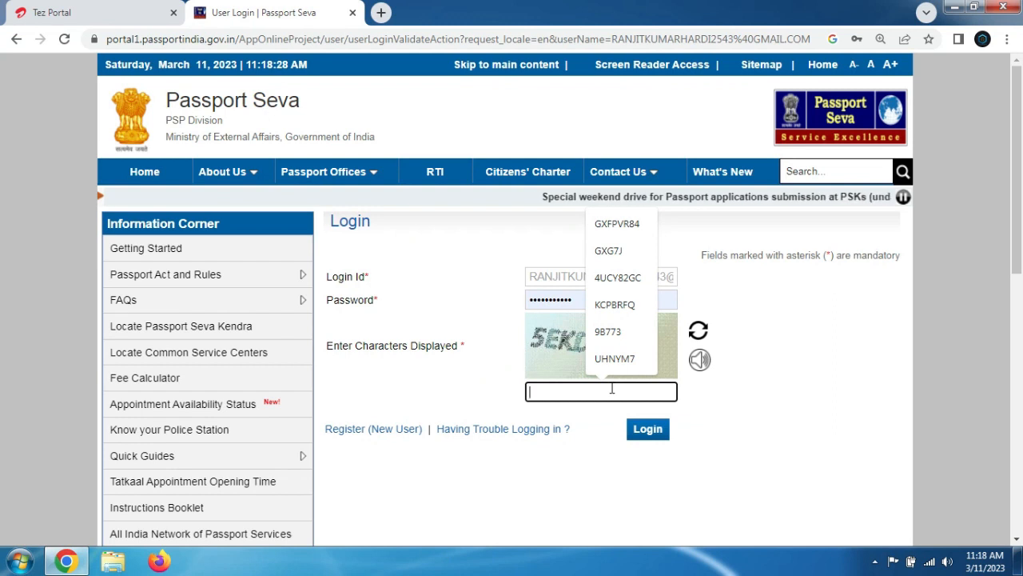
pyautogui.write('5')
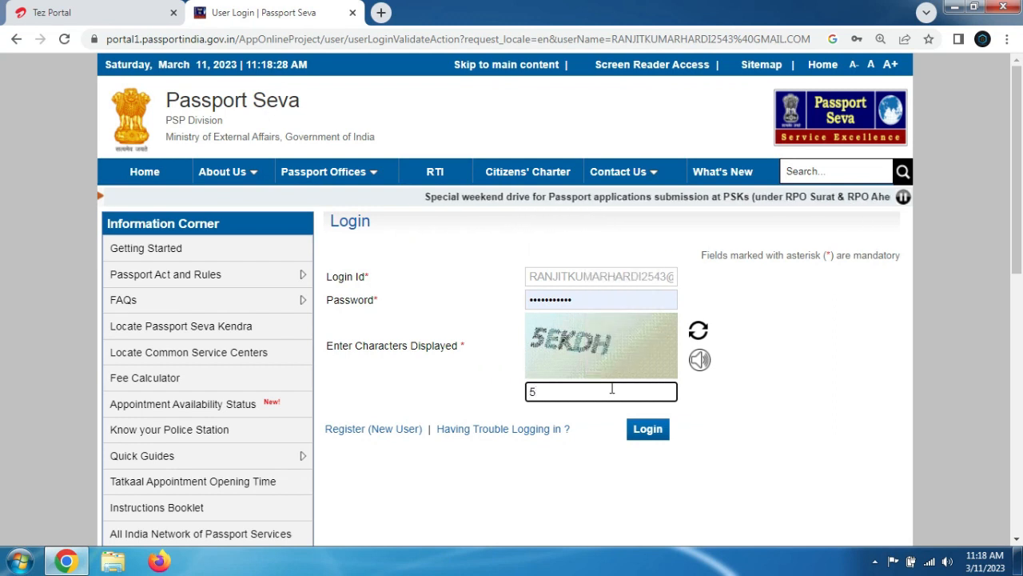
pyautogui.write('EKDH')
pyautogui.click(655, 433)
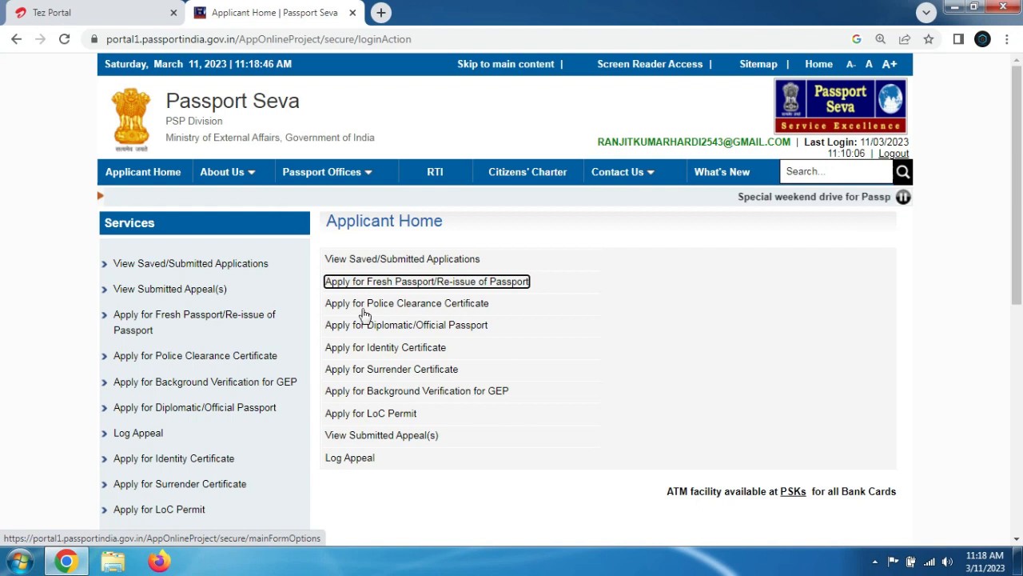
# Open the list of saved and submitted applications and check the application's payment status
pyautogui.click(196, 268)
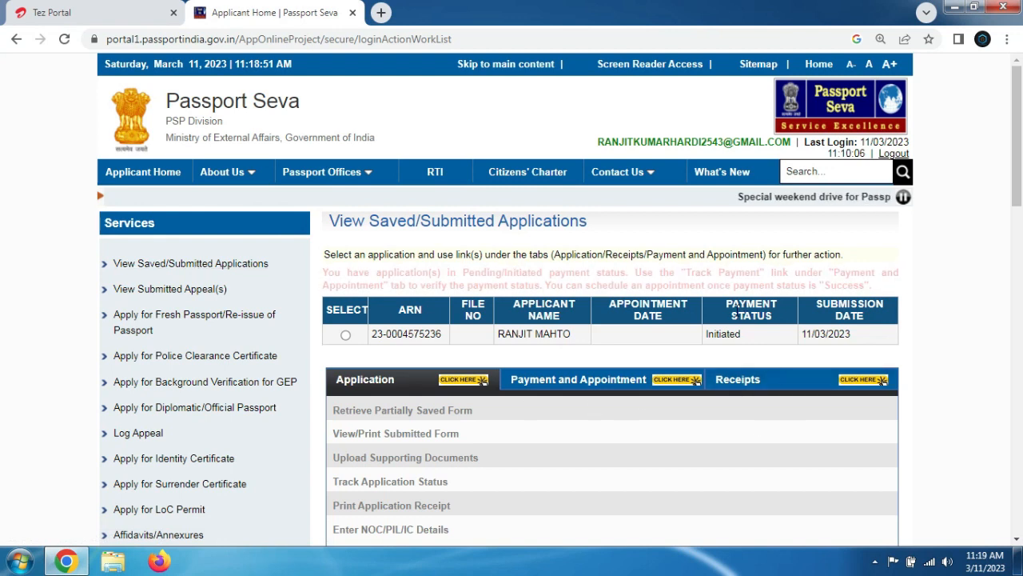
pyautogui.moveTo(706, 334); pyautogui.dragTo(746, 342)
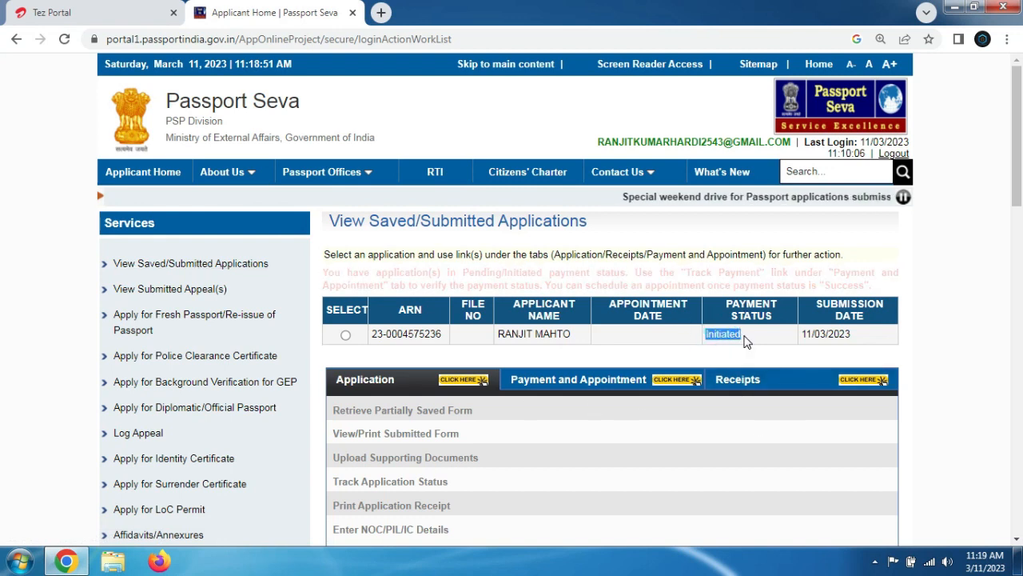
# Open the payment status tracking for the submitted re-issue application and re-verify its pending payment
pyautogui.click(346, 336)
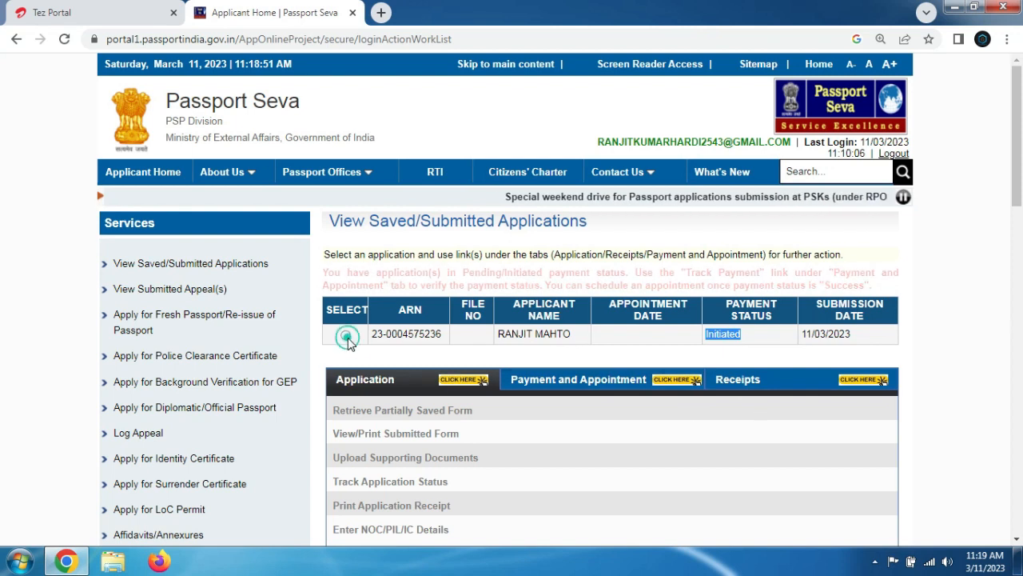
pyautogui.click(603, 393)
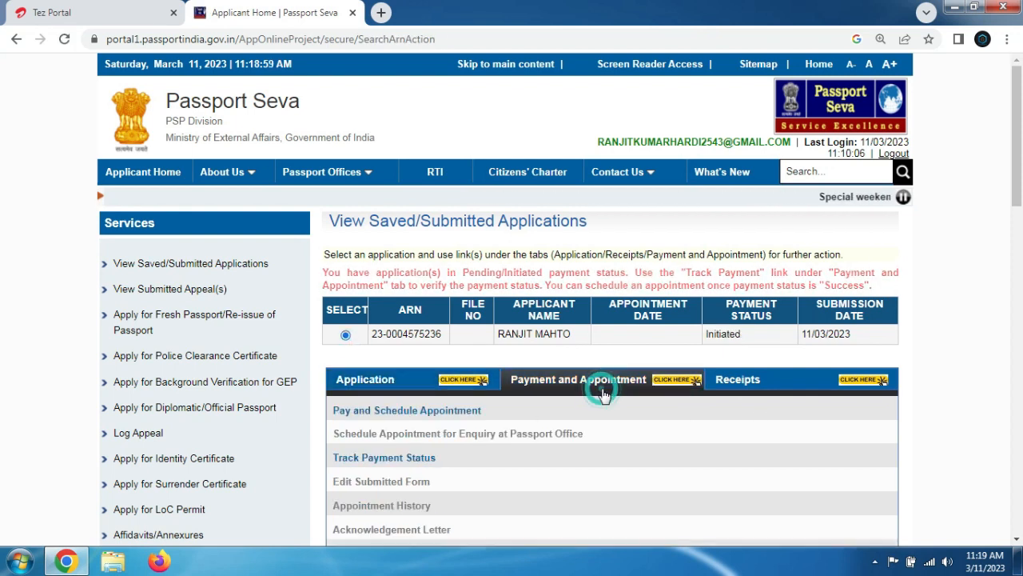
pyautogui.scroll(-2, 603, 393)
pyautogui.click(384, 310)
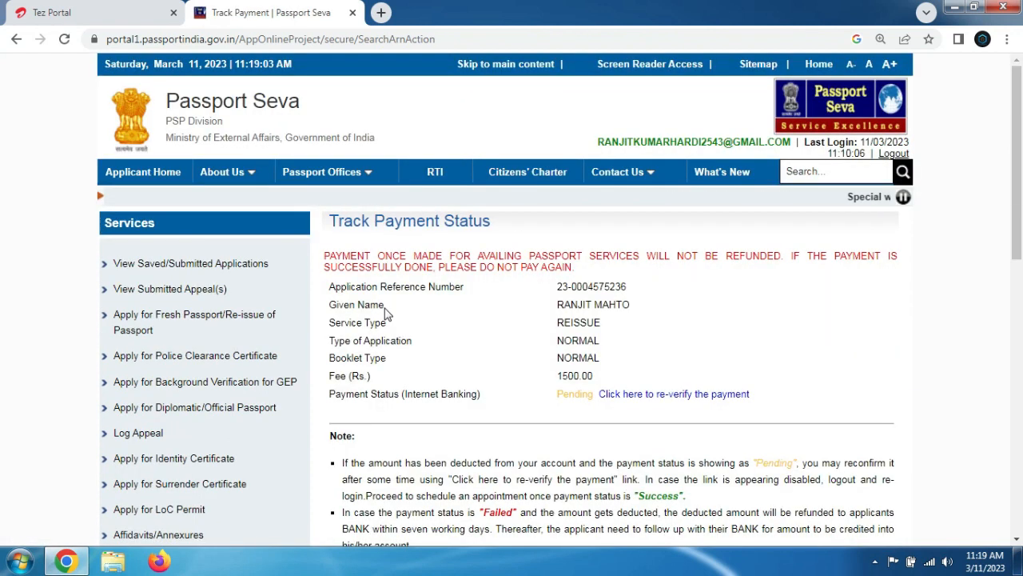
pyautogui.moveTo(571, 393); pyautogui.dragTo(583, 397)
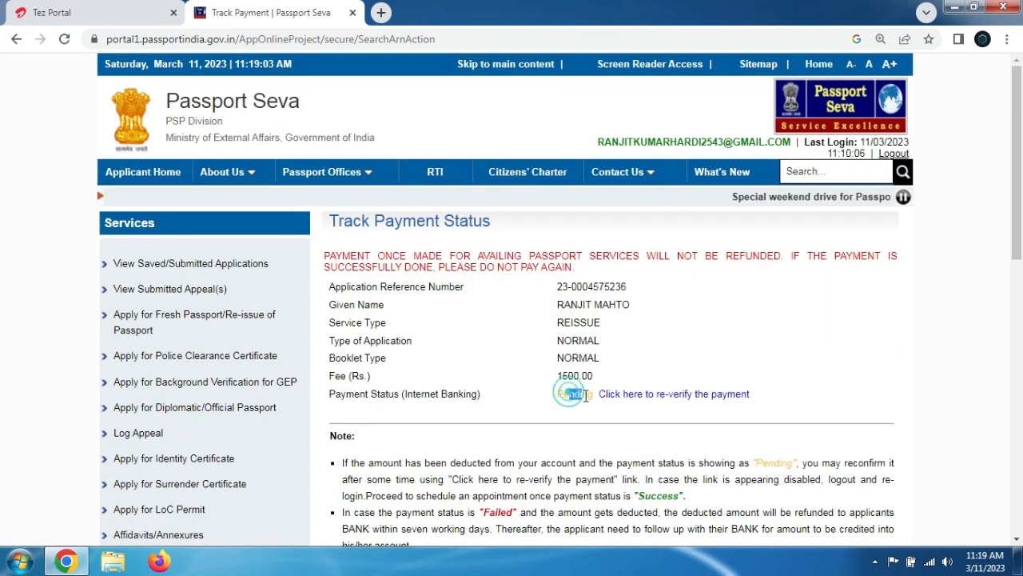
pyautogui.click(712, 400)
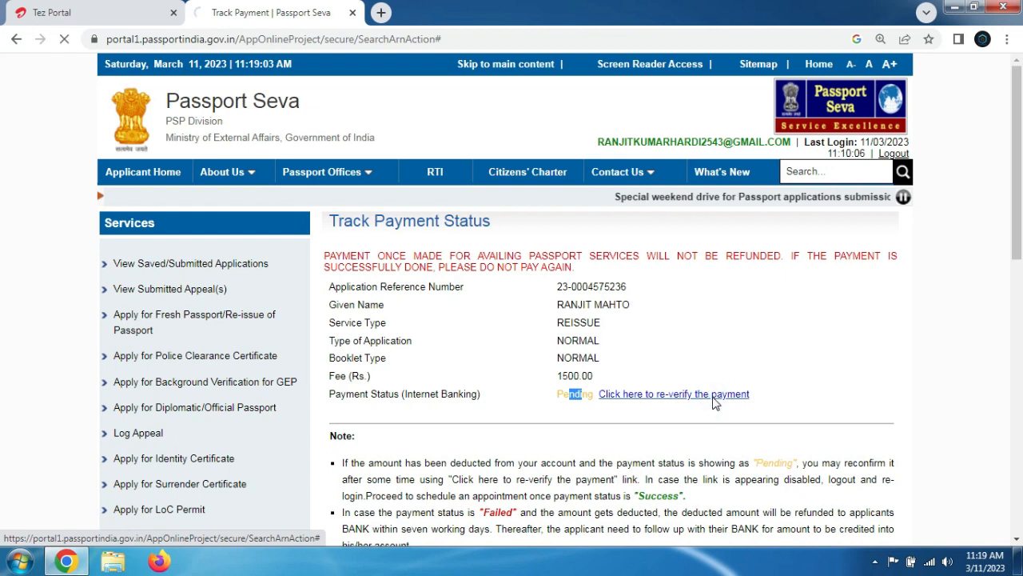
# Return to the saved and submitted applications, select the application and check its payment status again
pyautogui.click(162, 273)
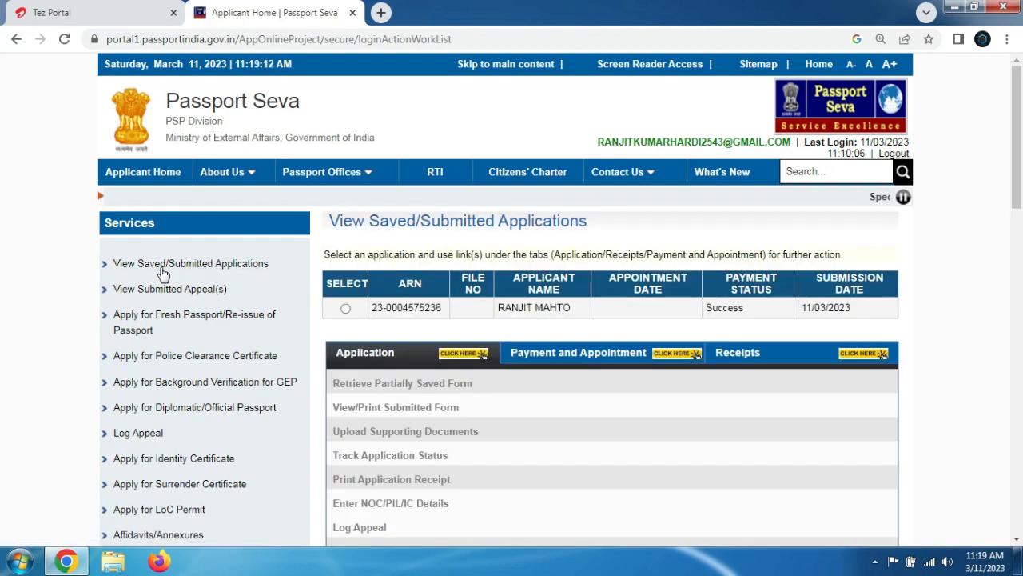
pyautogui.click(346, 308)
pyautogui.click(550, 358)
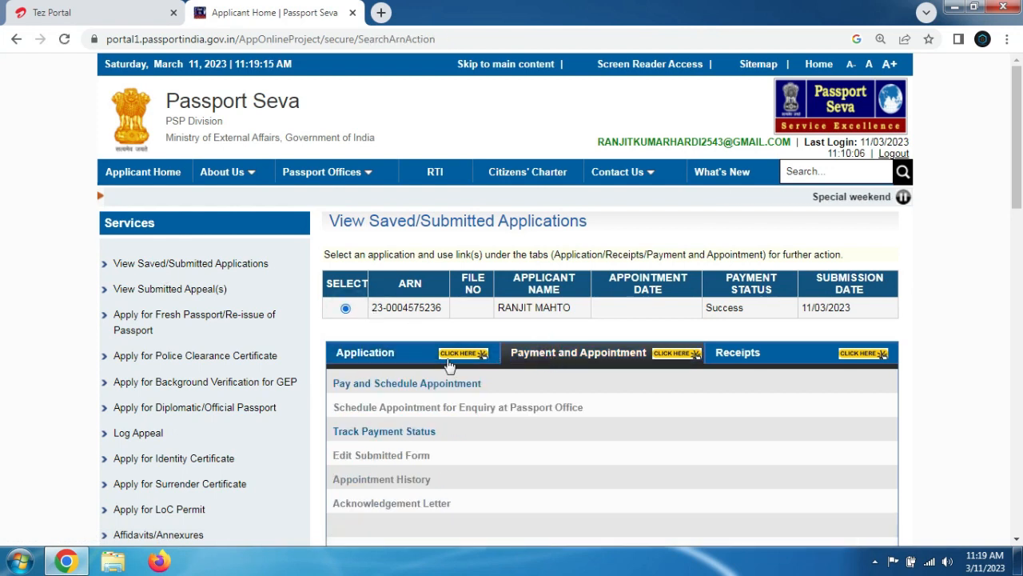
pyautogui.click(396, 432)
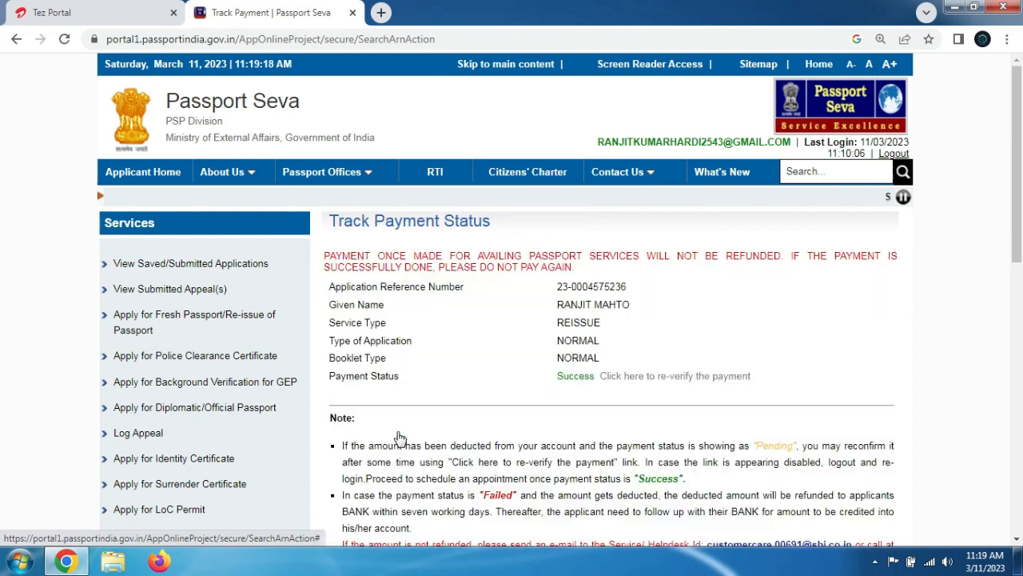
pyautogui.moveTo(558, 376); pyautogui.dragTo(724, 376)
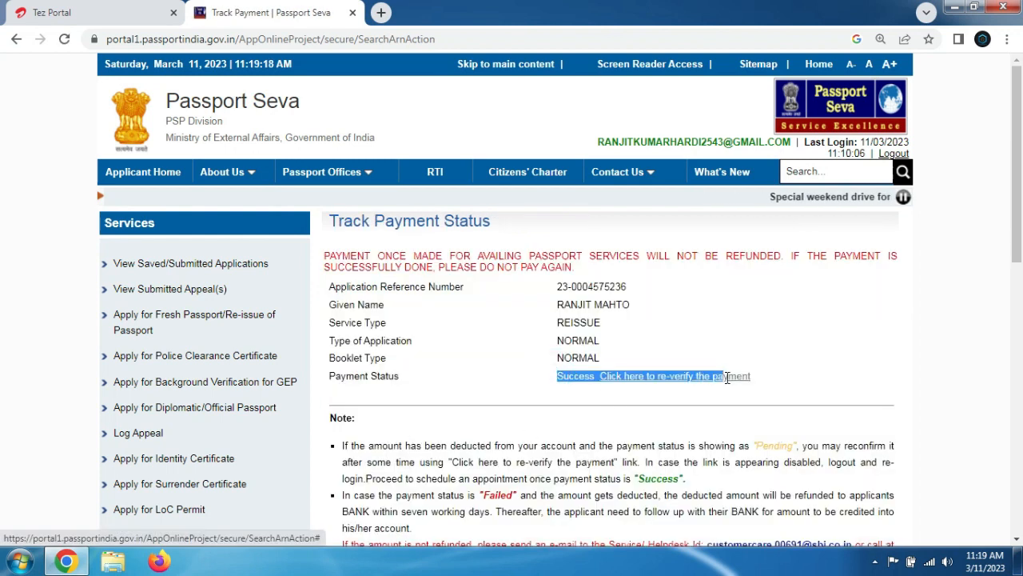
# Select the application in the saved and submitted list and proceed with Pay and Schedule Appointment to the appointment slots
pyautogui.click(216, 265)
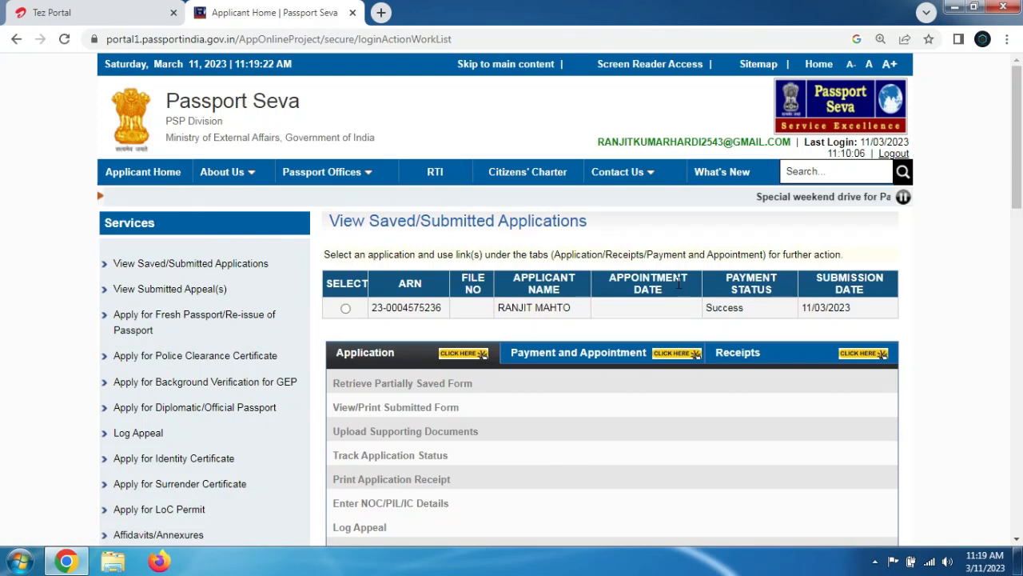
pyautogui.click(613, 356)
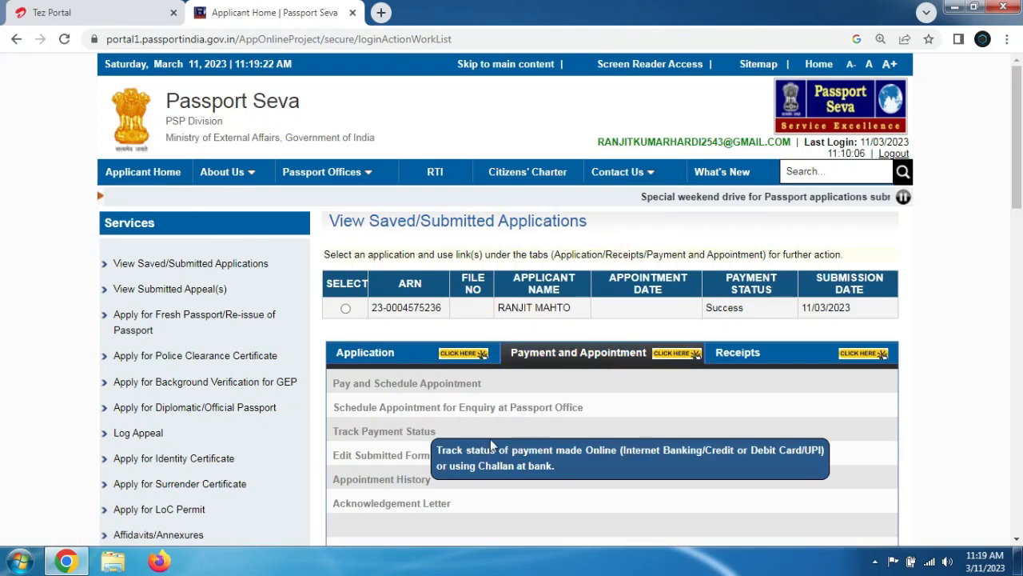
pyautogui.click(345, 308)
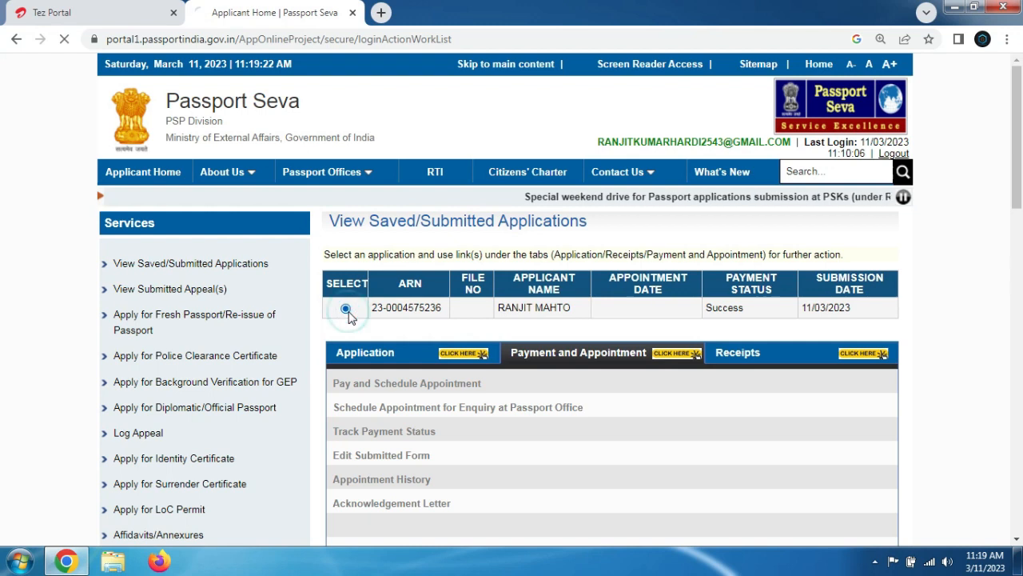
pyautogui.click(589, 356)
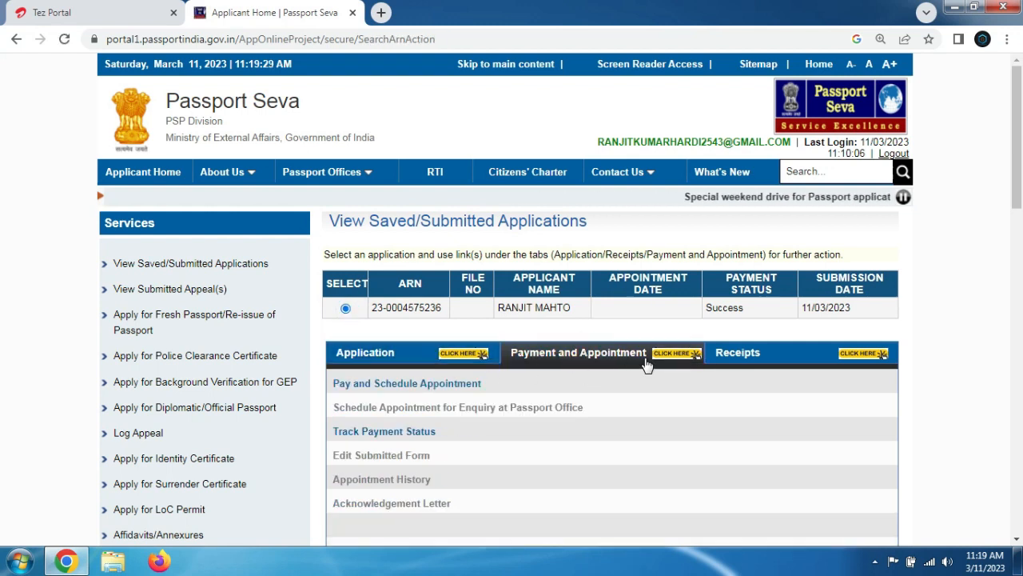
pyautogui.moveTo(390, 406)
pyautogui.click(394, 385)
pyautogui.click(609, 369)
# Choose RPO Patna as the appointment location, enter the displayed captcha characters and continue to booking
pyautogui.moveTo(1014, 140); pyautogui.dragTo(998, 283)
pyautogui.click(535, 213)
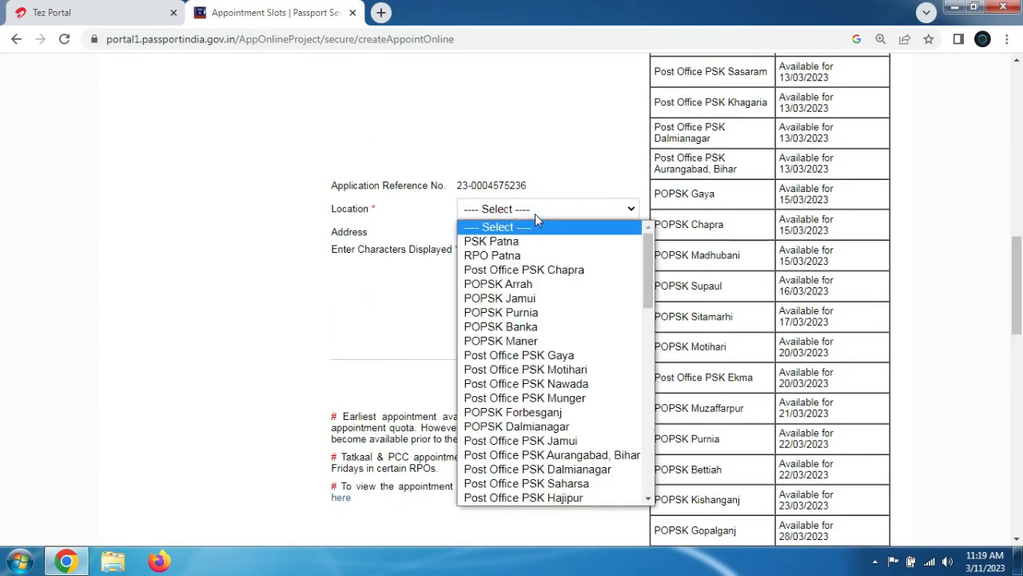
pyautogui.click(535, 255)
pyautogui.click(527, 343)
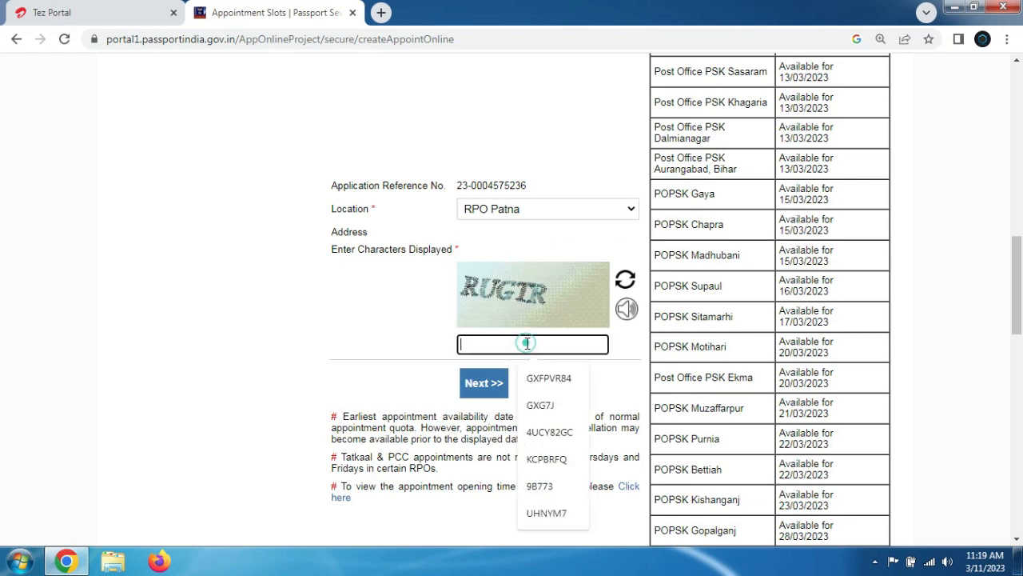
pyautogui.write('RUGTR')
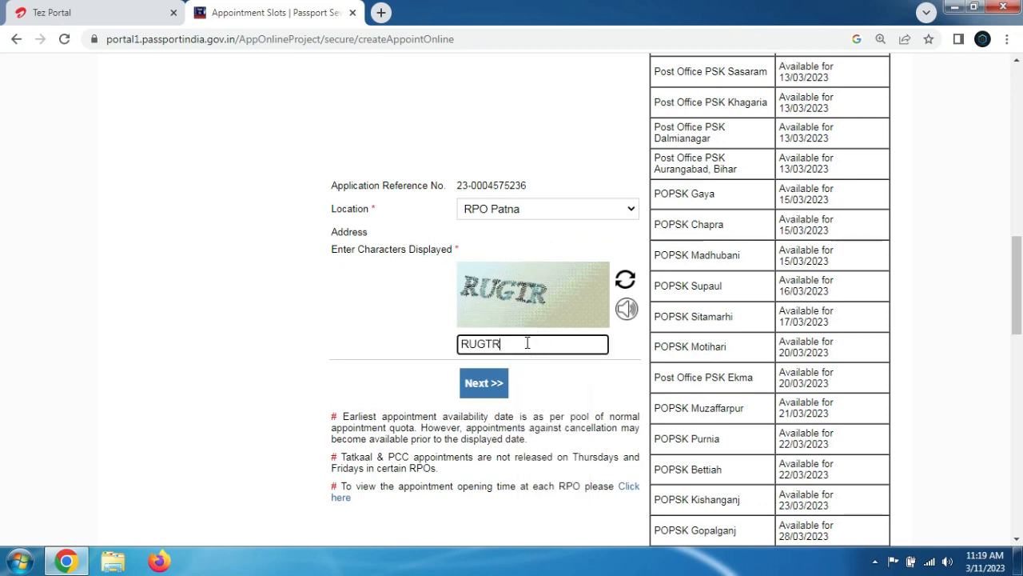
pyautogui.click(484, 384)
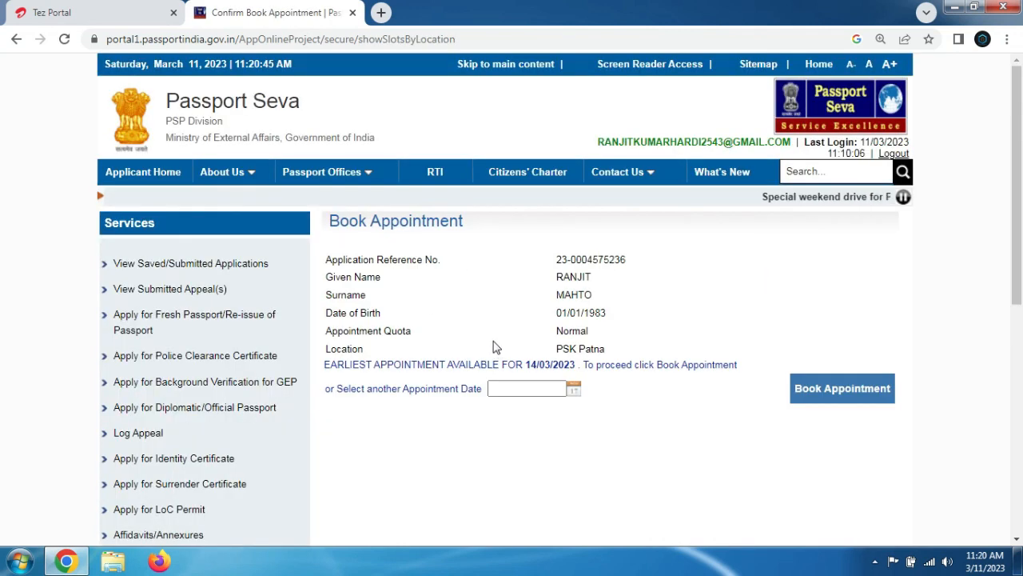
# Pick 15/03/2023 as the appointment date instead of the earliest available one and book the appointment
pyautogui.click(575, 389)
pyautogui.click(571, 473)
pyautogui.click(875, 400)
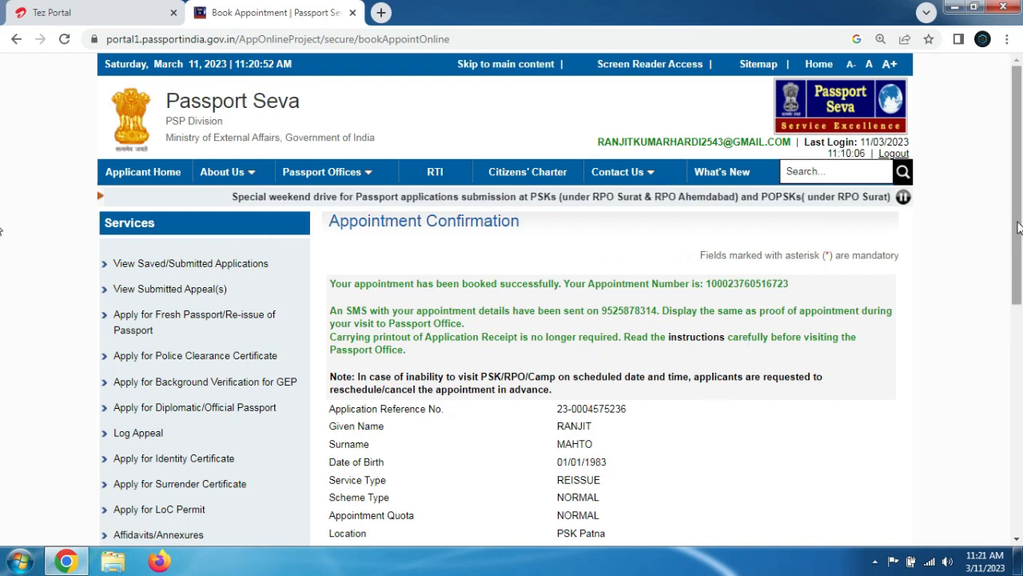
# Open the application receipt from the appointment confirmation and check the appointment date, reporting time and PSK address
pyautogui.moveTo(1021, 223); pyautogui.dragTo(1020, 340)
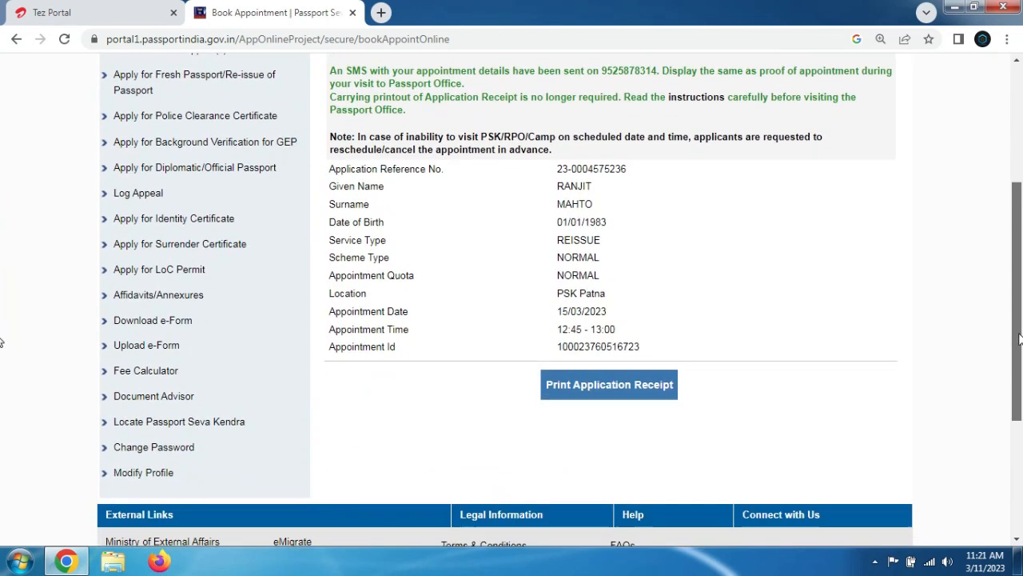
pyautogui.click(624, 388)
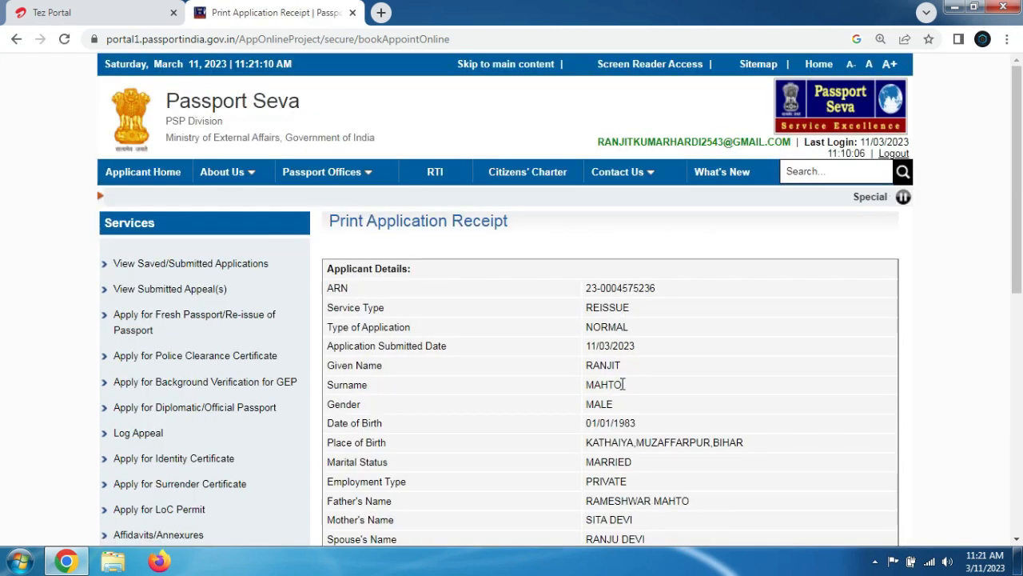
pyautogui.moveTo(1017, 182); pyautogui.dragTo(1000, 364)
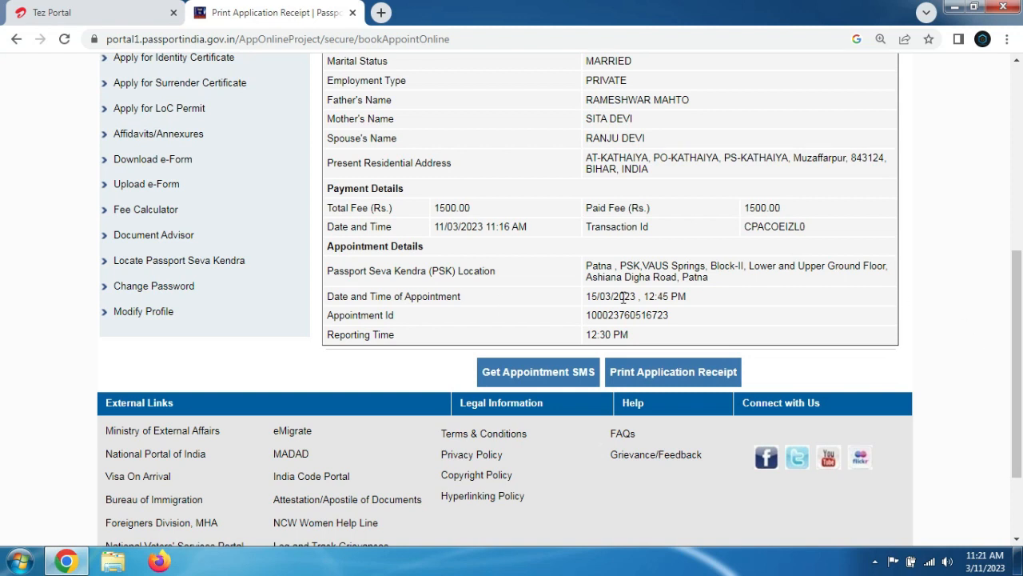
pyautogui.moveTo(596, 296); pyautogui.dragTo(674, 298)
pyautogui.moveTo(601, 334); pyautogui.dragTo(637, 336)
pyautogui.moveTo(586, 266); pyautogui.dragTo(721, 283)
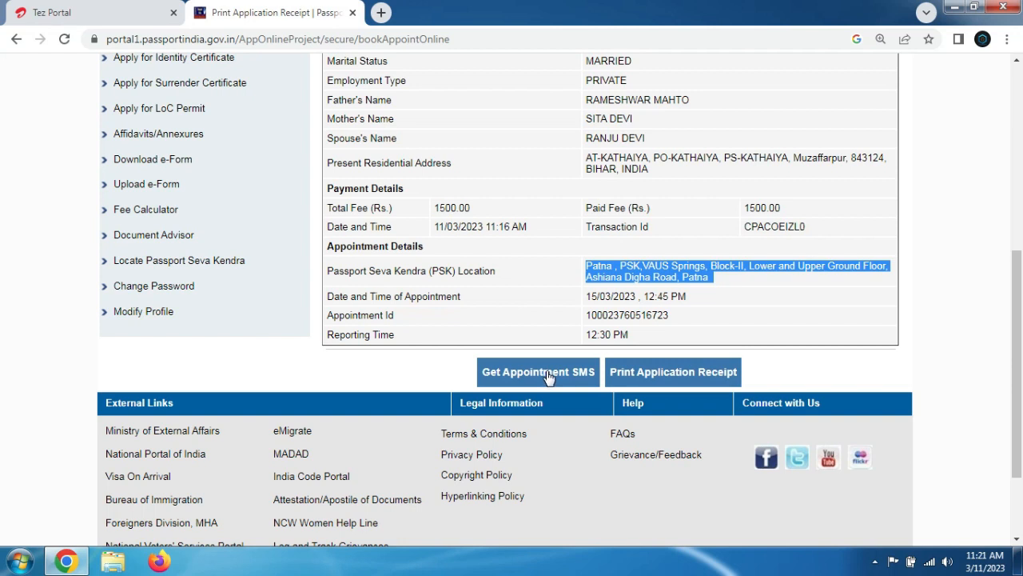
# Generate the printable application receipt, accept the printout notice and start printing from the end of the receipt
pyautogui.click(692, 373)
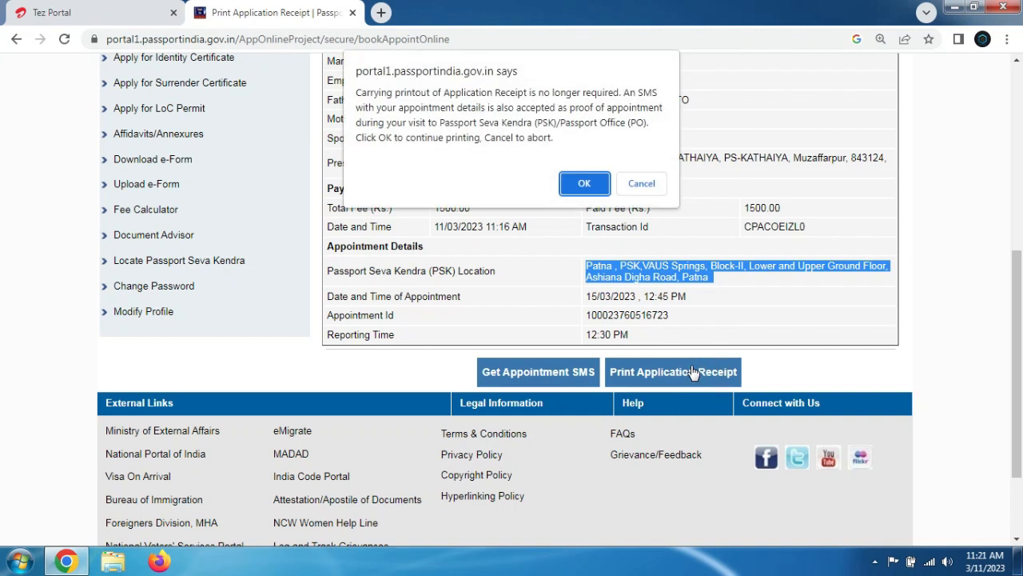
pyautogui.click(583, 183)
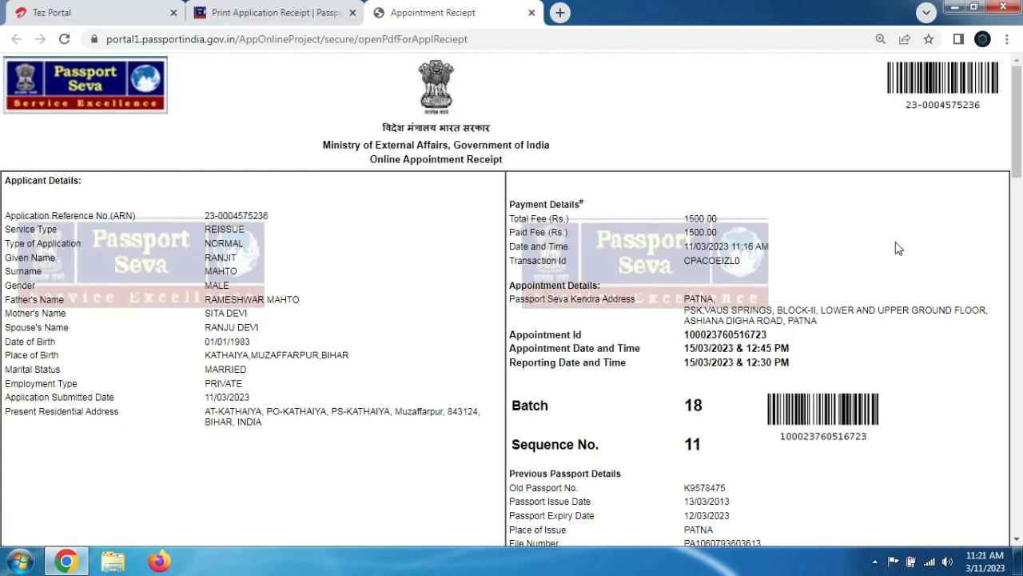
pyautogui.moveTo(1017, 130); pyautogui.dragTo(946, 511)
pyautogui.click(229, 535)
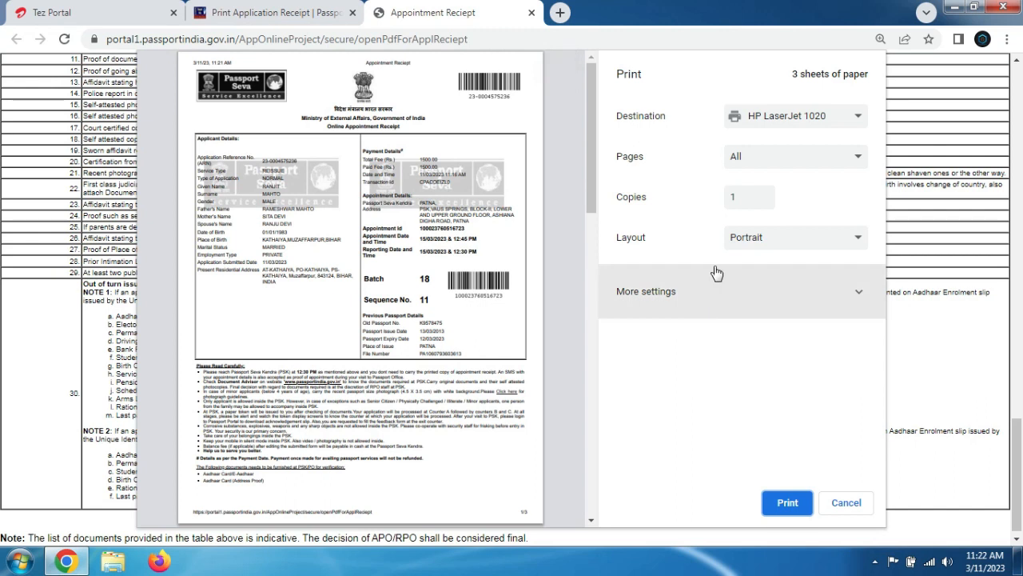
# Set the print destination to Save as PDF and save the receipt to the Desktop as Appointment Reciept
pyautogui.click(785, 116)
pyautogui.click(783, 148)
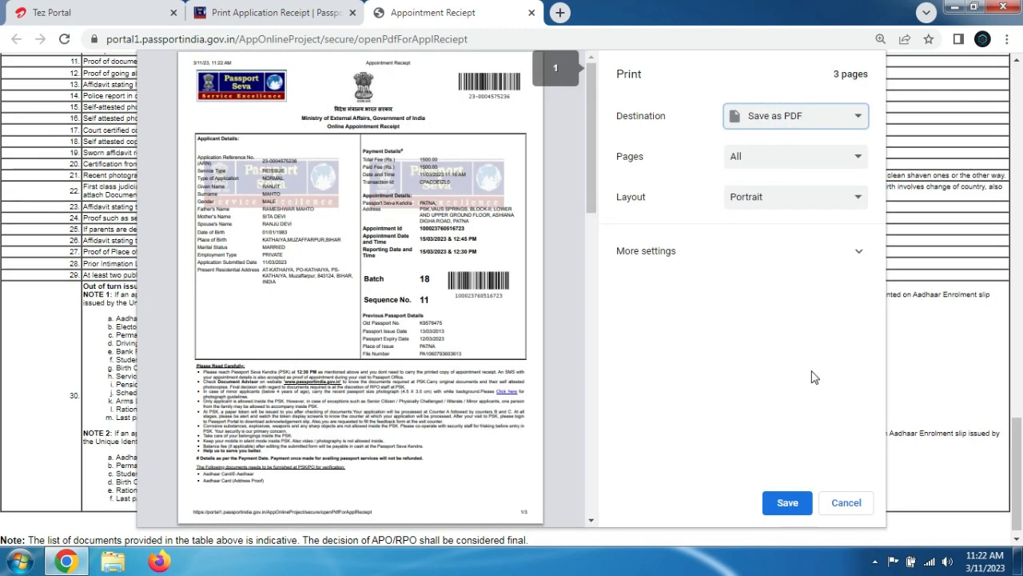
pyautogui.moveTo(592, 151); pyautogui.dragTo(599, 504)
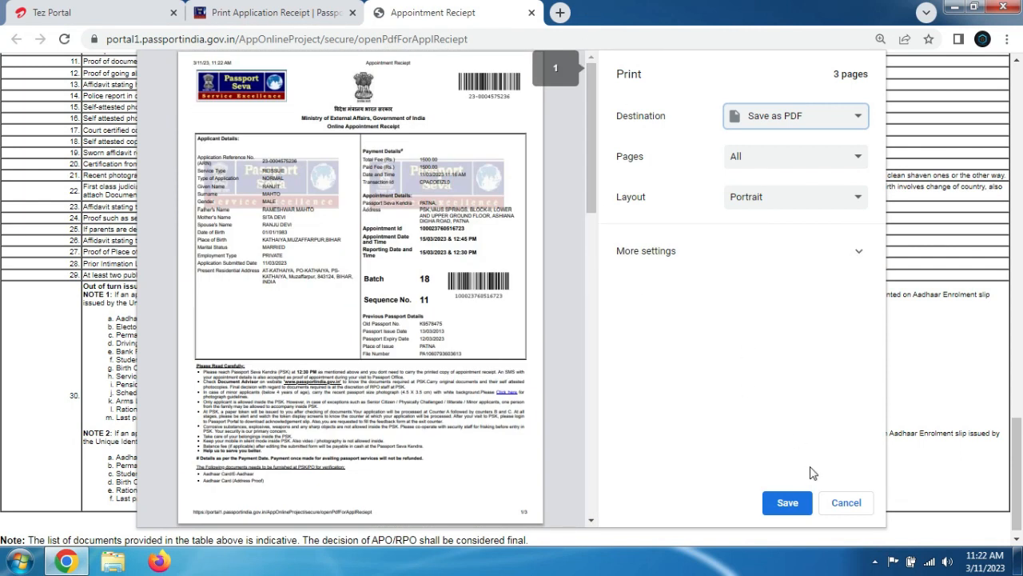
pyautogui.click(791, 503)
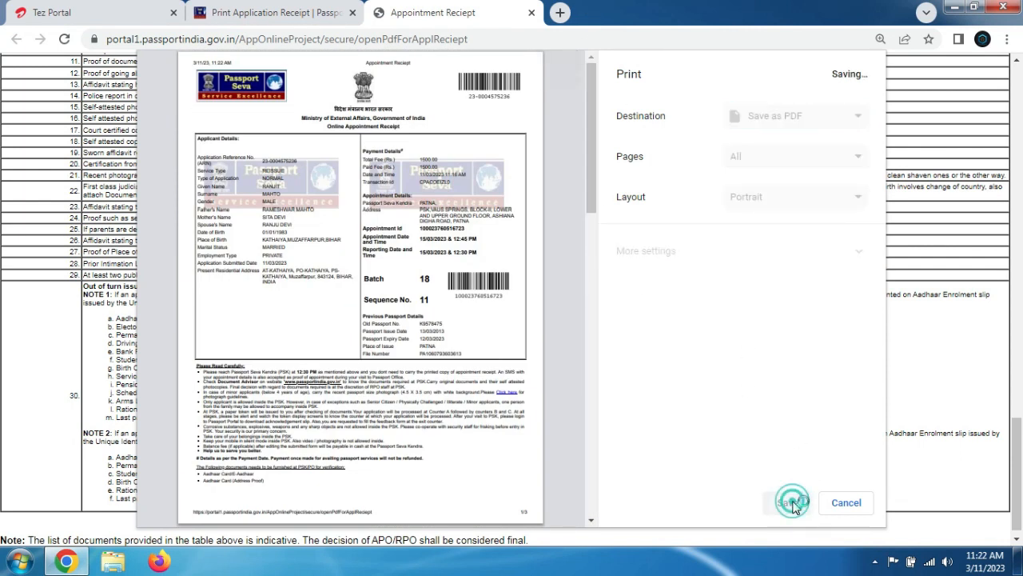
pyautogui.click(240, 179)
pyautogui.click(379, 361)
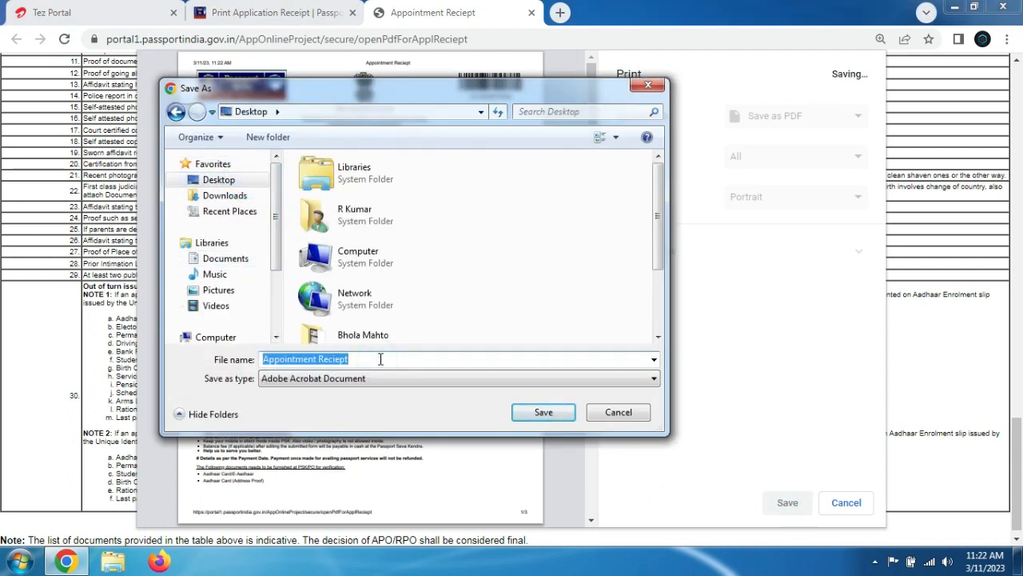
pyautogui.press('Return')
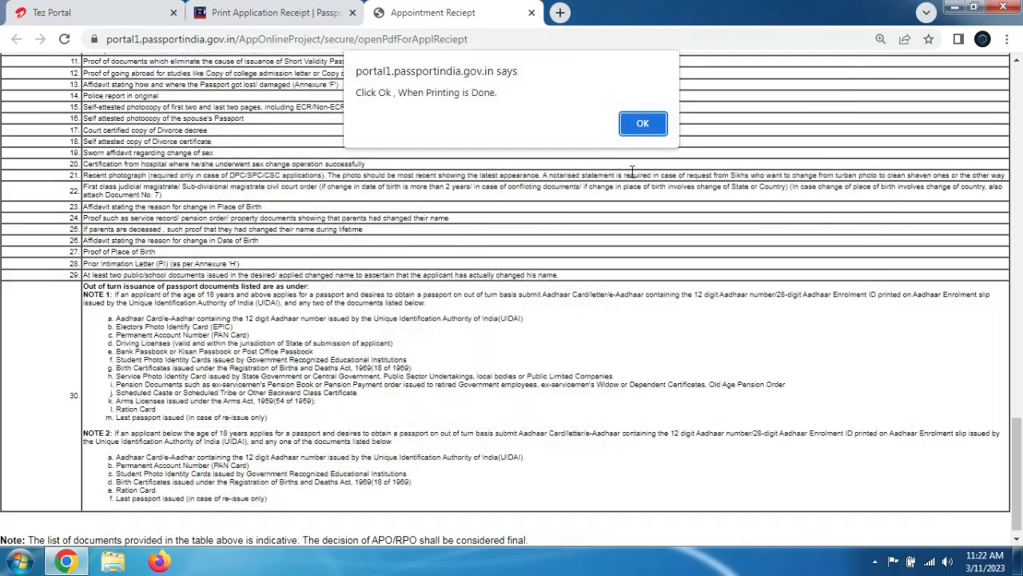